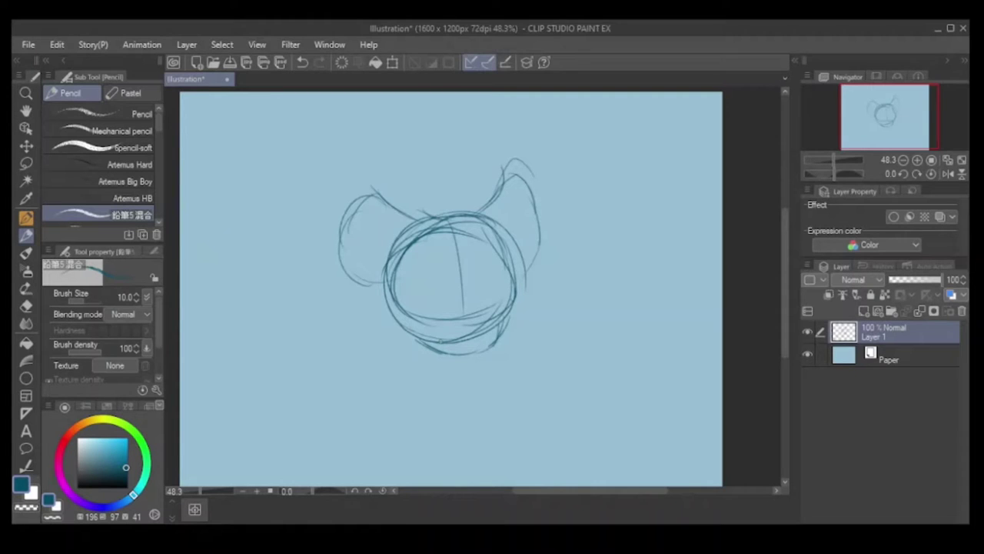
Sketch a large rounded body beneath the head with overlapping pencil strokes along both sides and the base
drag(381, 299, 335, 373)
drag(784, 258, 784, 285)
drag(392, 227, 333, 292)
drag(359, 256, 331, 347)
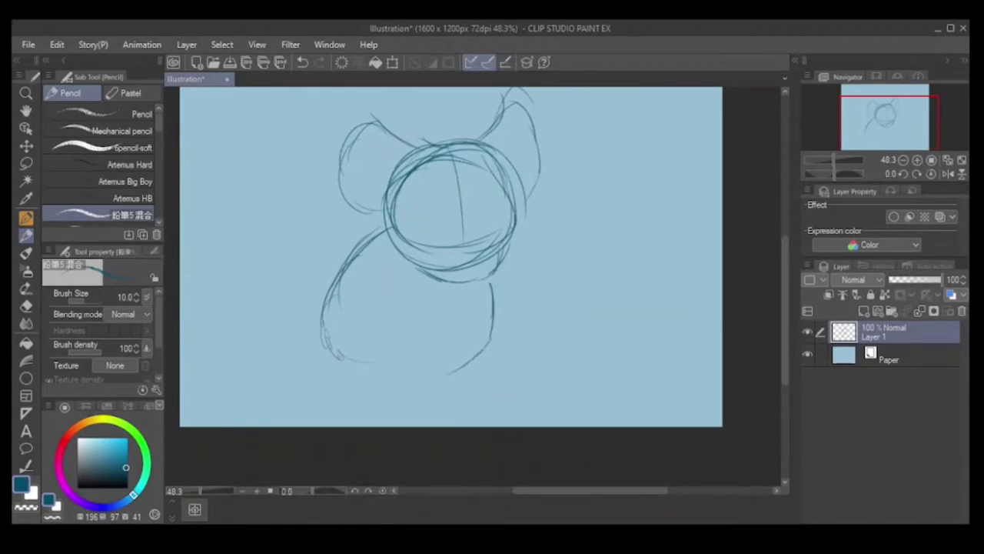
drag(333, 288, 365, 361)
drag(338, 307, 381, 360)
drag(388, 216, 342, 274)
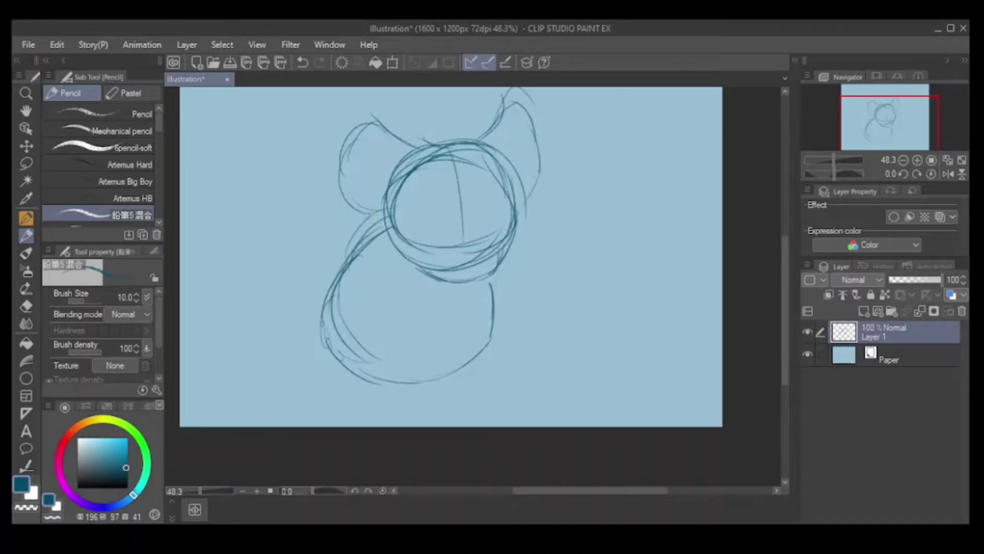
drag(497, 342, 441, 361)
drag(354, 290, 326, 365)
mouse_move(331, 328)
mouse_down()
mouse_move(422, 395)
mouse_move(499, 279)
mouse_up()
Lasso the head with both ears, then move it lower onto the body and tilt it slightly with a transform
click(27, 163)
mouse_move(361, 96)
mouse_down()
mouse_move(382, 229)
mouse_move(413, 288)
mouse_move(430, 91)
mouse_up()
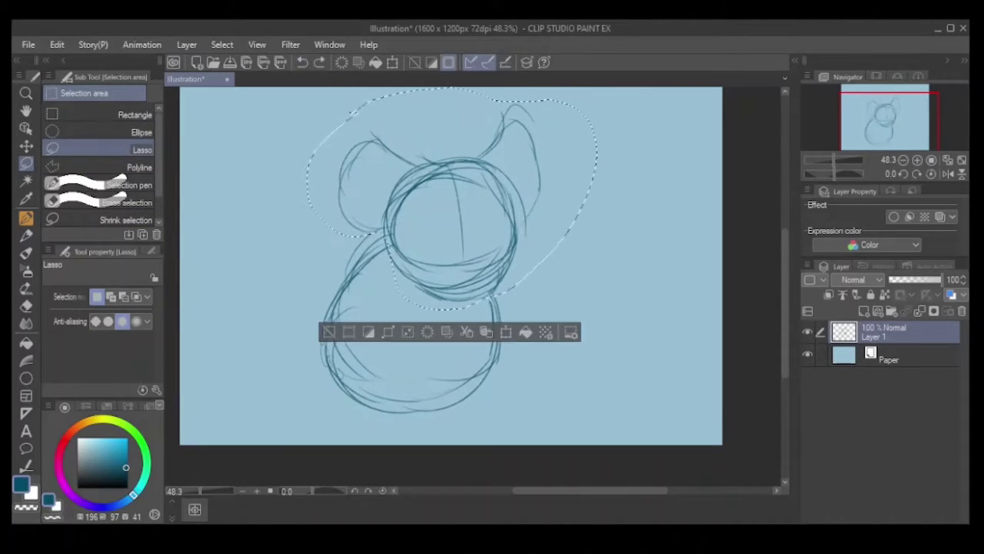
key(ctrl+t)
drag(452, 222, 451, 252)
drag(623, 108, 636, 131)
drag(450, 246, 446, 250)
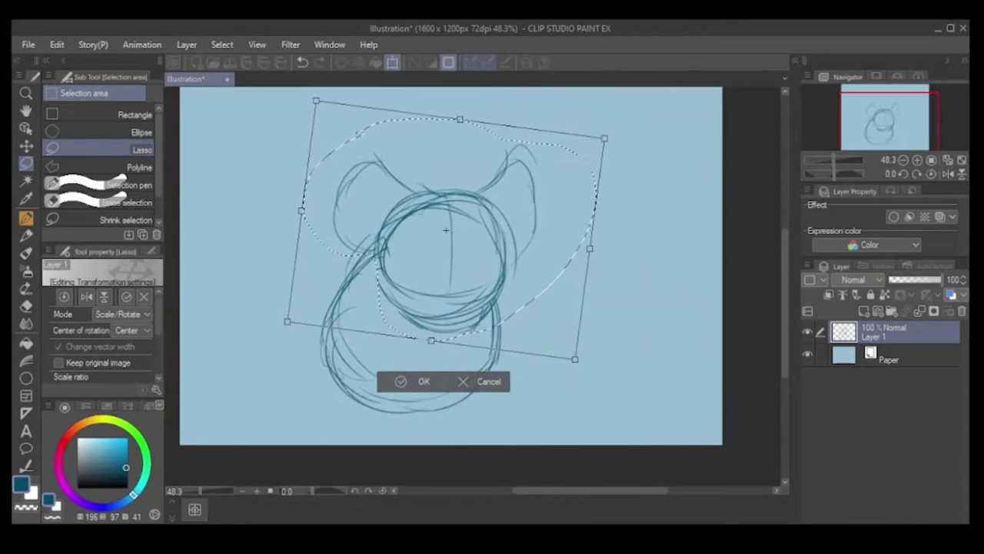
drag(605, 138, 592, 146)
drag(446, 246, 449, 244)
key(Return)
key(ctrl+d)
key(p)
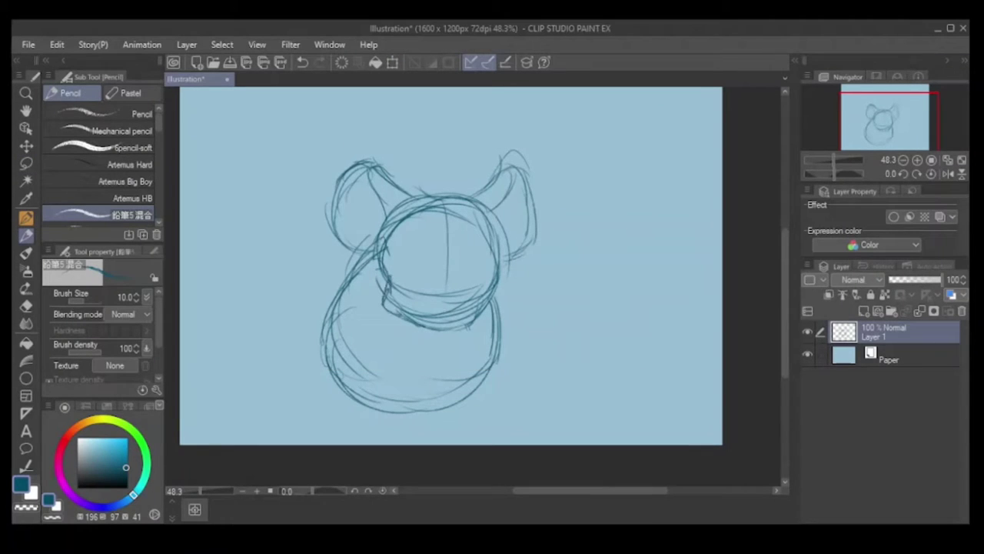
Enlarge the whole character sketch with a transform and reposition it on the canvas
scroll(415, 330, down, 3)
scroll(426, 323, up, 4)
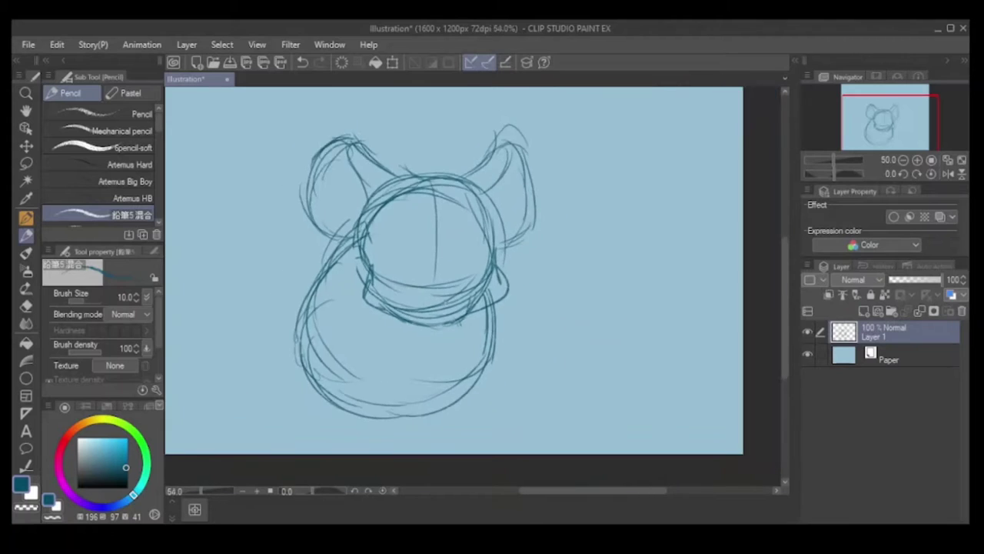
scroll(431, 331, down, 2)
key(ctrl+t)
drag(430, 300, 454, 271)
drag(565, 154, 571, 89)
drag(462, 253, 456, 262)
click(410, 405)
scroll(411, 273, up, 2)
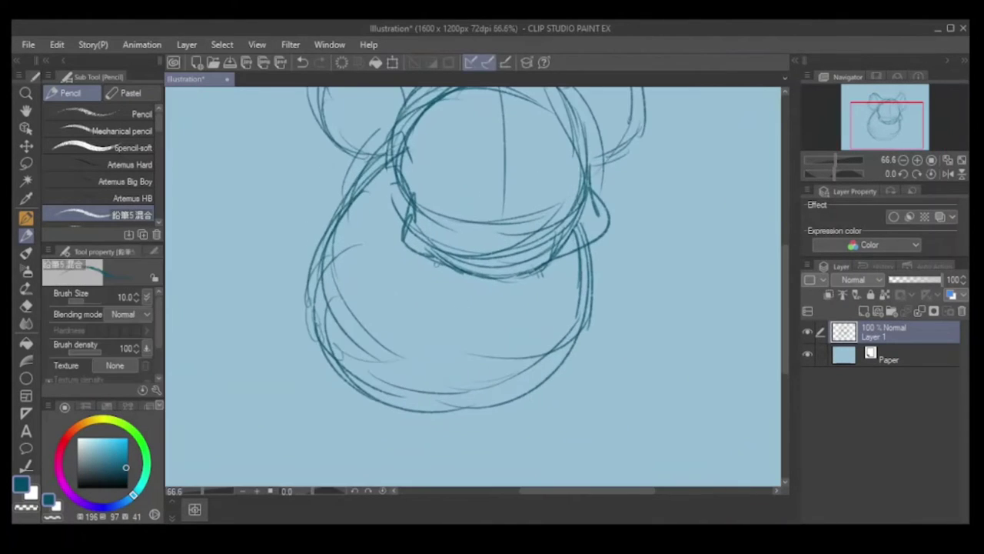
Sketch the curved chest ruff across the upper body and add two oval eyes to the face
drag(364, 195, 352, 271)
drag(379, 283, 580, 286)
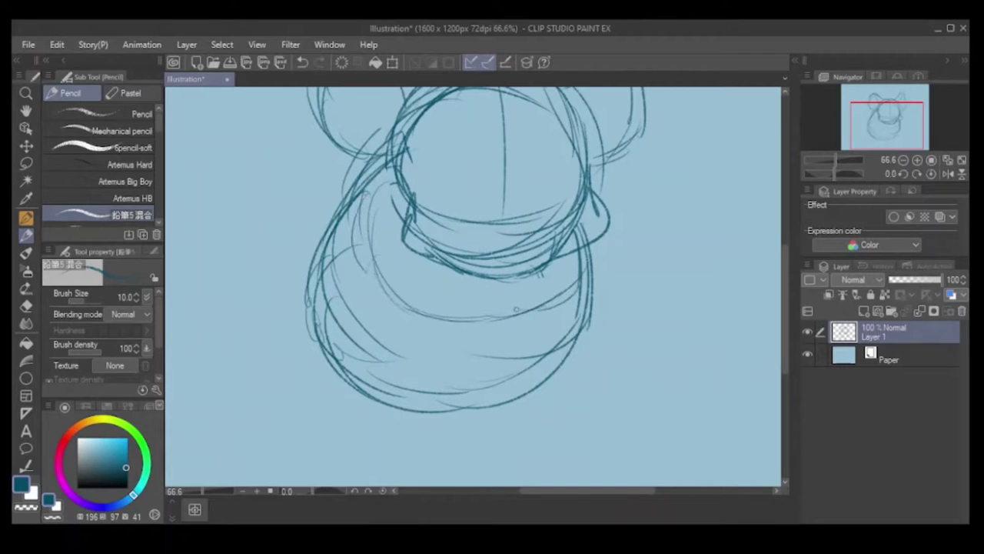
drag(475, 180, 445, 172)
drag(550, 150, 545, 157)
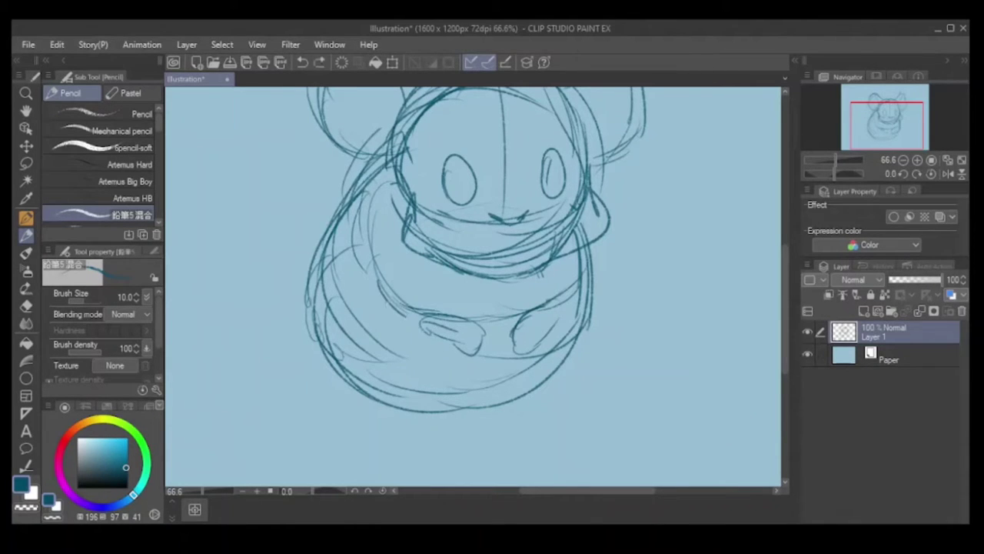
Undo the last strokes of the front arms and paws
key(ctrl+z)
key(ctrl+z)
key(ctrl+z)
key(ctrl+z)
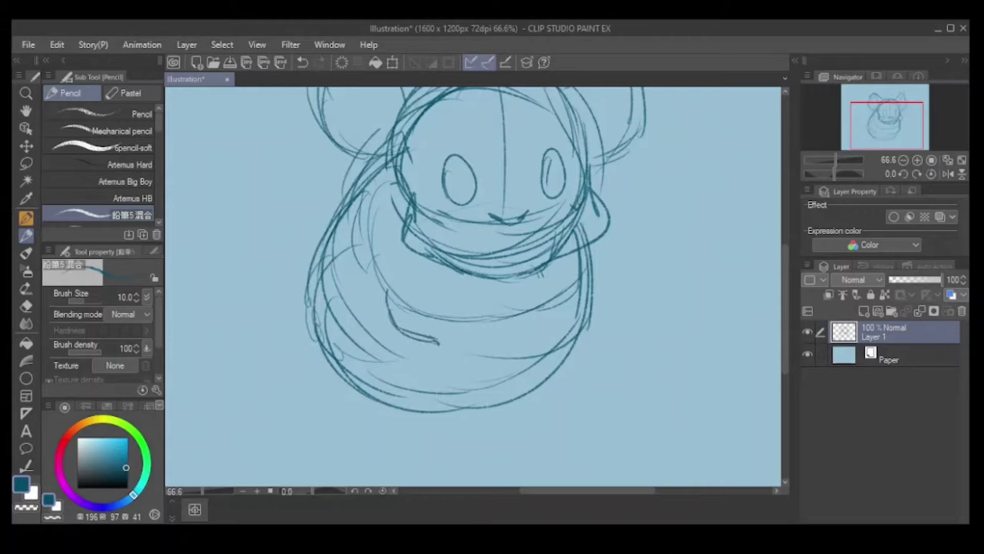
Scale the whole sketch down slightly and reposition it with a transform
key(ctrl+minus)
key(ctrl+minus)
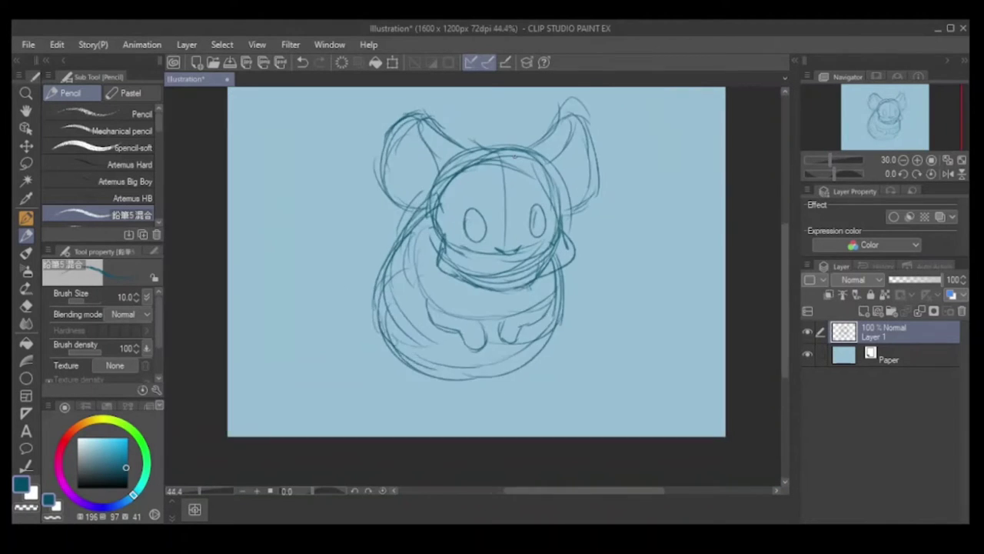
key(ctrl+t)
key(Return)
scroll(484, 228, up, 3)
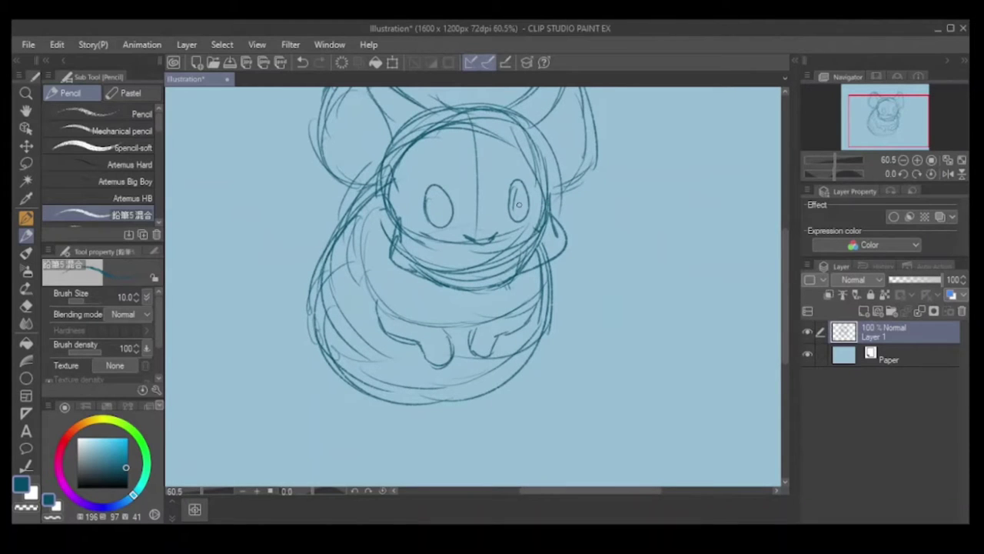
Sketch a large bushy tail curving out and upward from the left side of the body
drag(314, 318, 294, 316)
drag(327, 312, 227, 220)
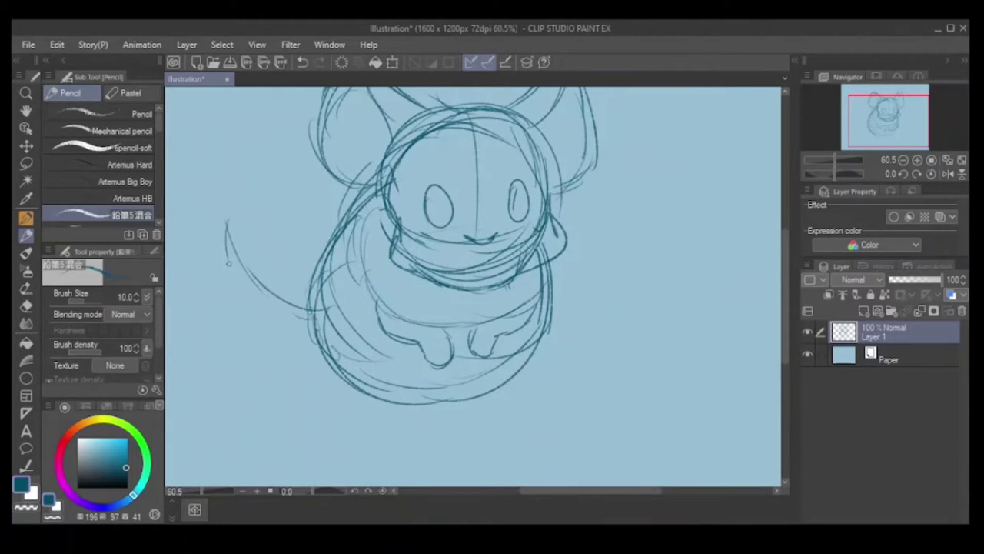
scroll(266, 222, down, 3)
drag(262, 193, 320, 270)
drag(250, 224, 335, 323)
drag(326, 316, 375, 319)
drag(350, 330, 389, 326)
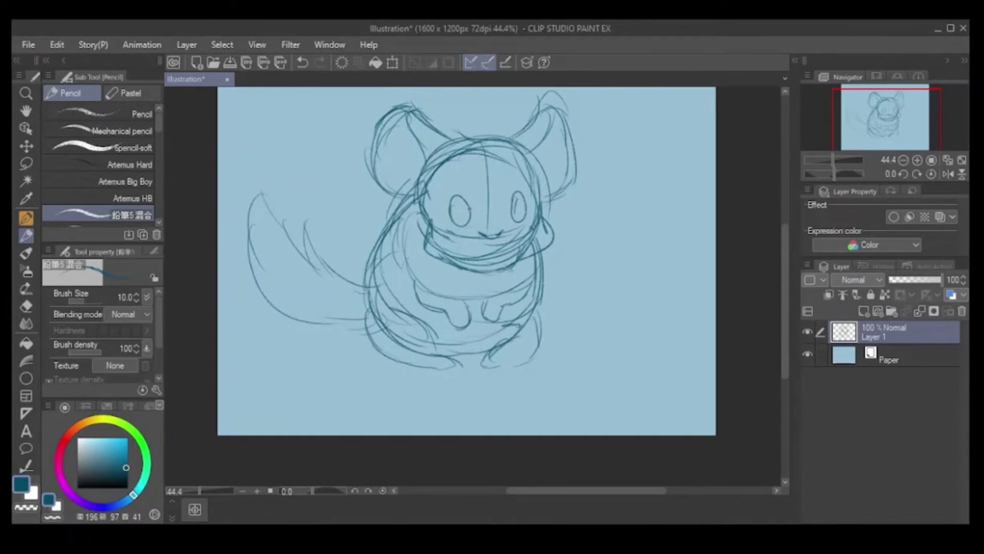
Redraw both eyes with heavier outlines and darken the contours of both cheeks
scroll(511, 157, up, 3)
drag(398, 243, 432, 286)
drag(385, 261, 424, 302)
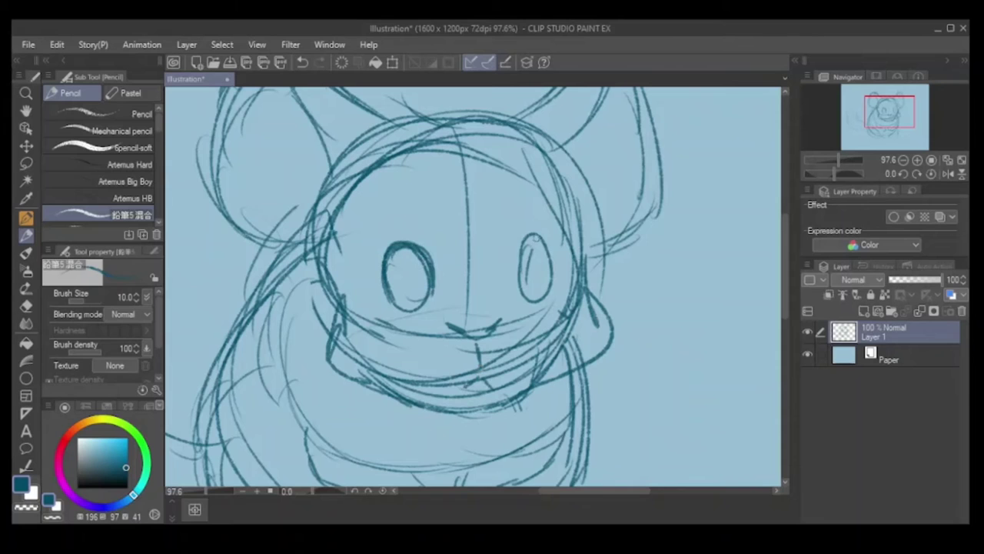
drag(528, 233, 540, 295)
drag(337, 304, 369, 384)
mouse_move(580, 269)
mouse_down()
mouse_move(601, 319)
mouse_move(538, 384)
mouse_up()
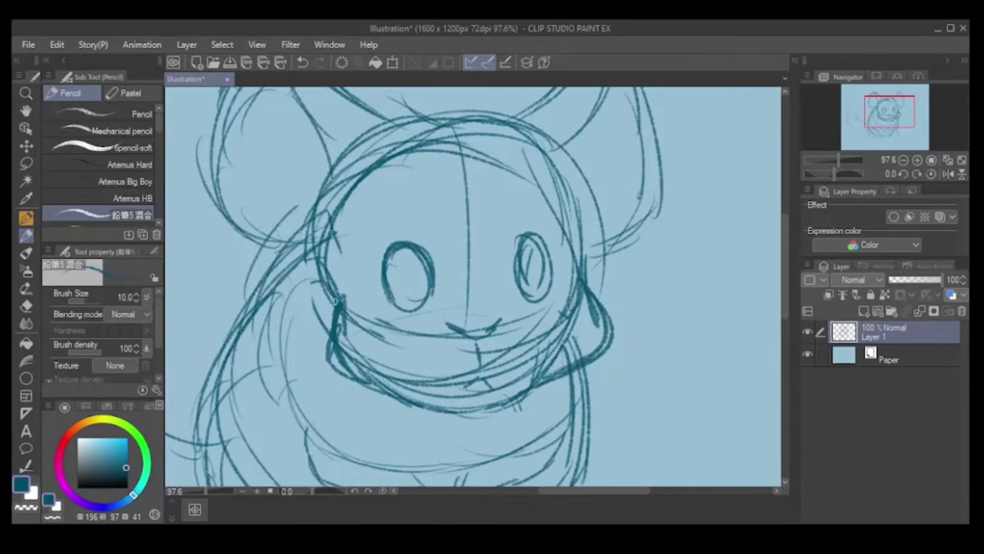
scroll(411, 247, down, 4)
scroll(422, 327, up, 4)
scroll(476, 385, down, 2)
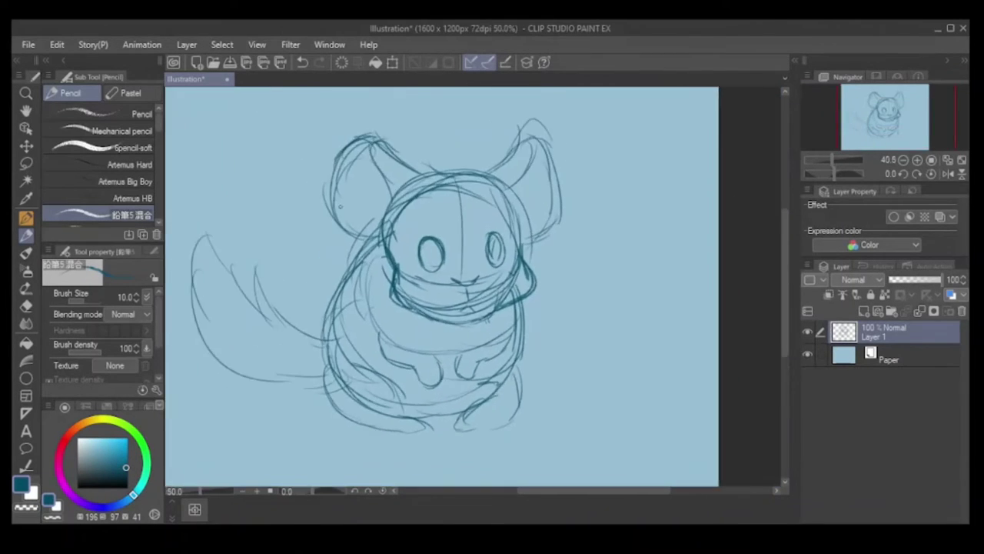
Lower the sketch layer's opacity to 47% and add a new layer above it
click(908, 280)
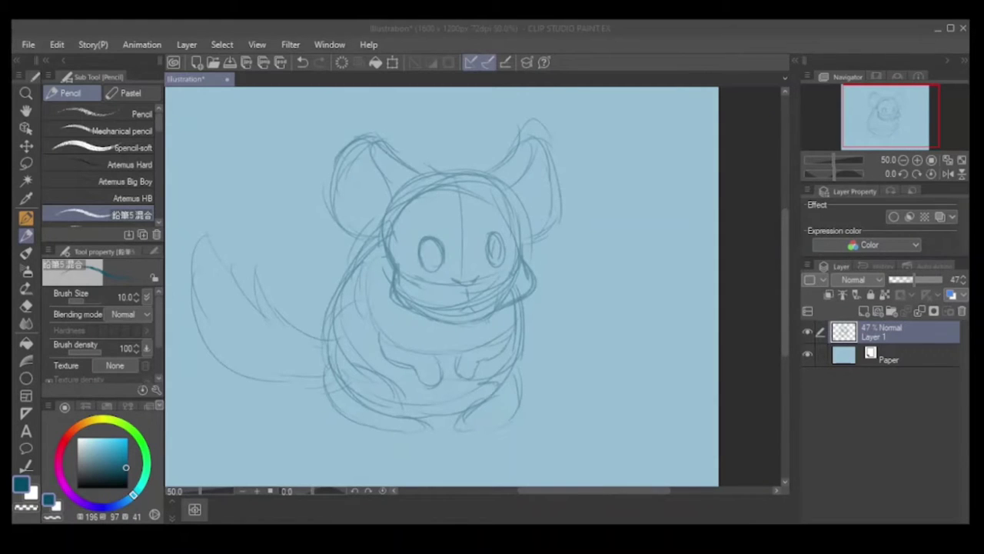
scroll(423, 324, up, 2)
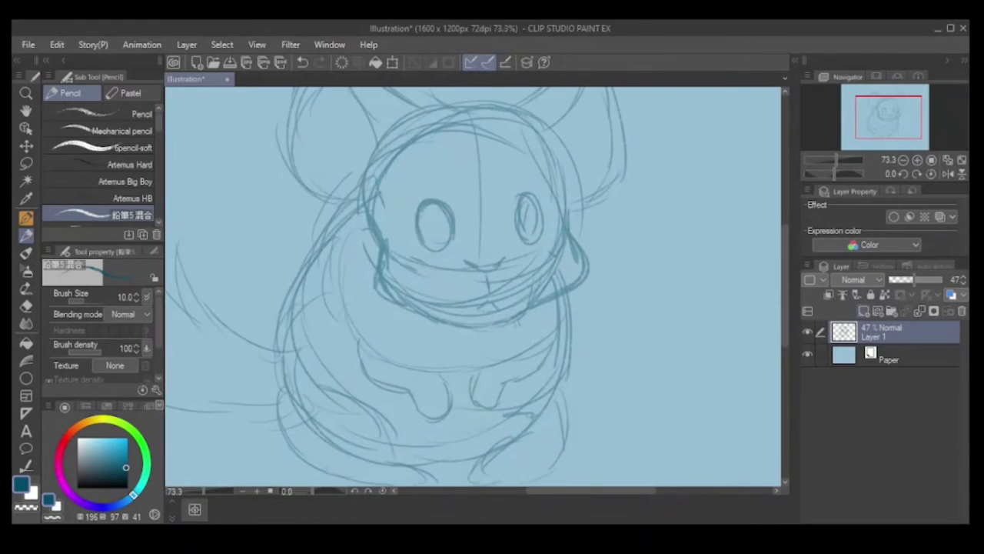
click(863, 310)
Draw clean lines over both ears on the new layer, tracing the outer contours and the inner folds
scroll(468, 329, down, 4)
scroll(485, 119, up, 4)
mouse_move(342, 146)
mouse_down()
mouse_move(376, 173)
mouse_move(286, 223)
mouse_move(367, 306)
mouse_up()
mouse_move(510, 201)
mouse_down()
mouse_move(548, 178)
mouse_move(566, 303)
mouse_up()
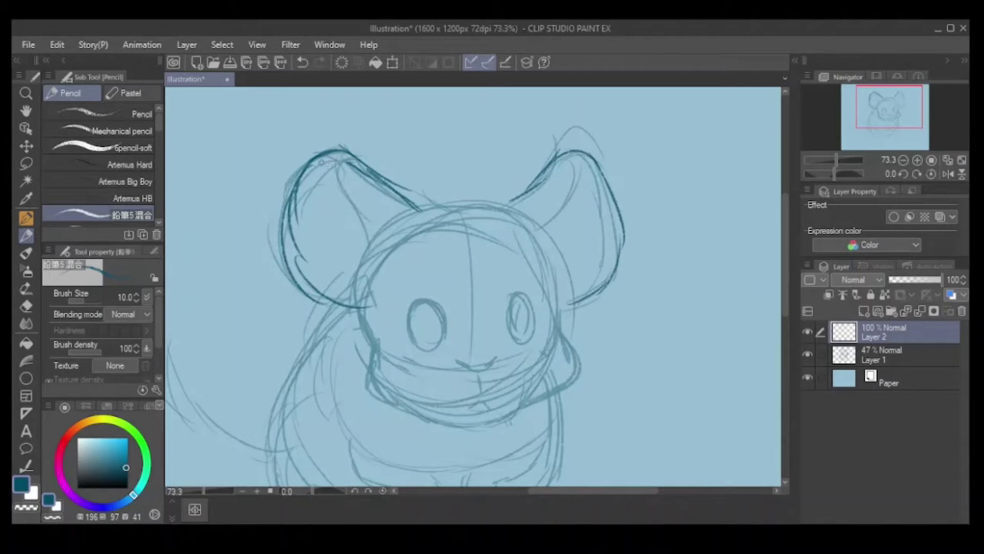
drag(350, 176, 366, 244)
drag(593, 159, 540, 226)
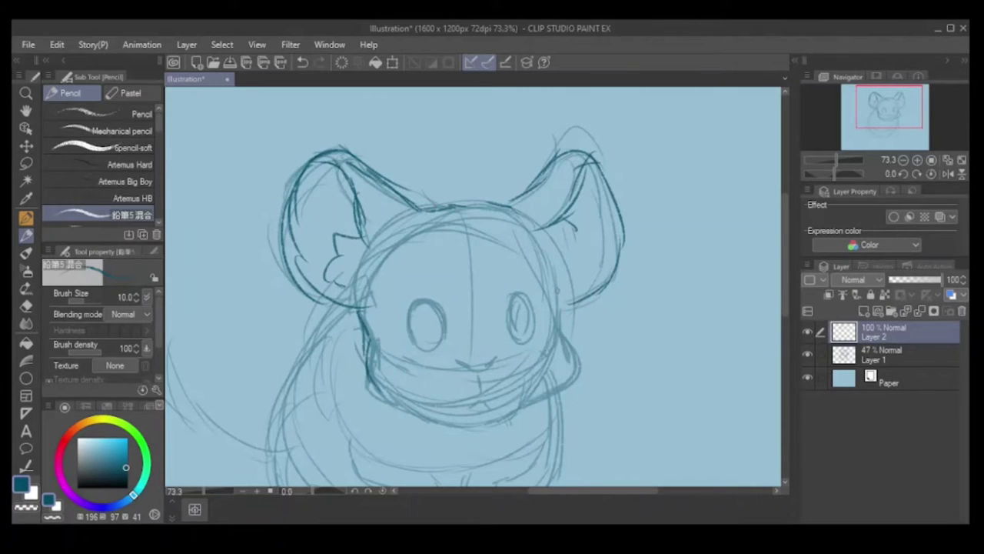
drag(557, 290, 530, 404)
scroll(562, 382, down, 2)
mouse_move(567, 336)
mouse_down()
mouse_move(537, 404)
mouse_move(556, 281)
mouse_up()
scroll(556, 281, up, 1)
key(ctrl+z)
key(ctrl+z)
Draw clean outlines for the pointed right cheek and the left cheek down to the chin
scroll(507, 196, up, 1)
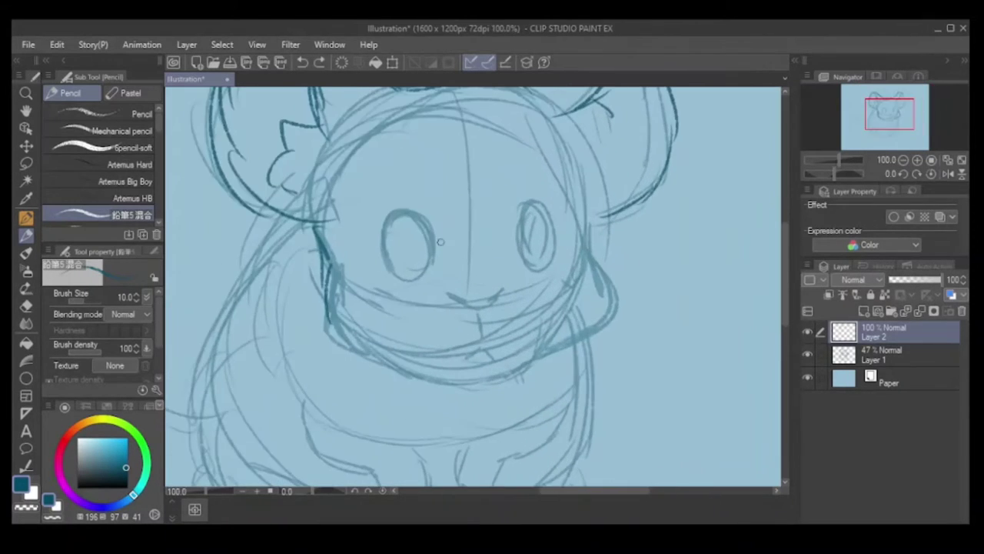
scroll(440, 241, down, 3)
scroll(477, 253, up, 5)
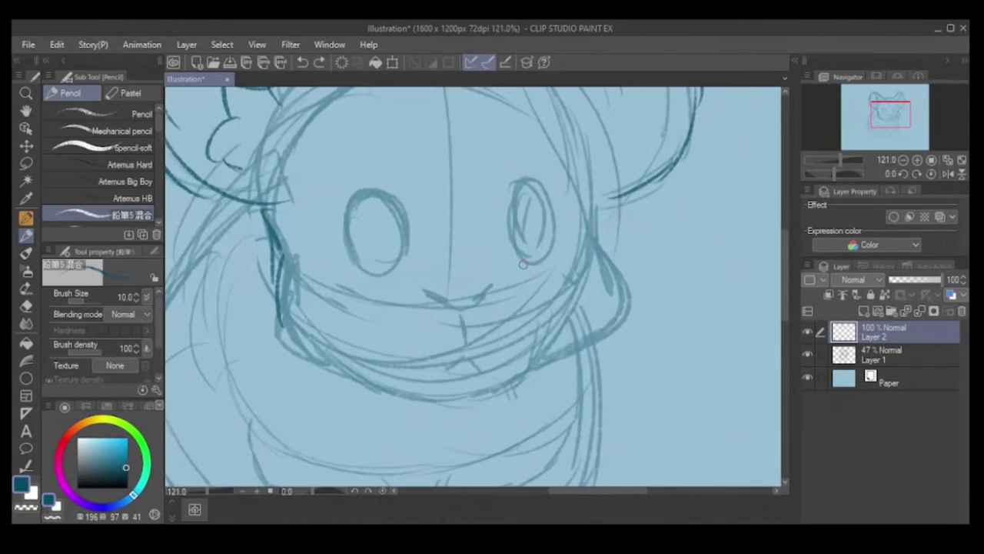
mouse_move(588, 188)
mouse_down()
mouse_move(594, 319)
mouse_move(555, 353)
mouse_up()
mouse_move(274, 256)
mouse_down()
mouse_move(311, 350)
mouse_move(371, 376)
mouse_up()
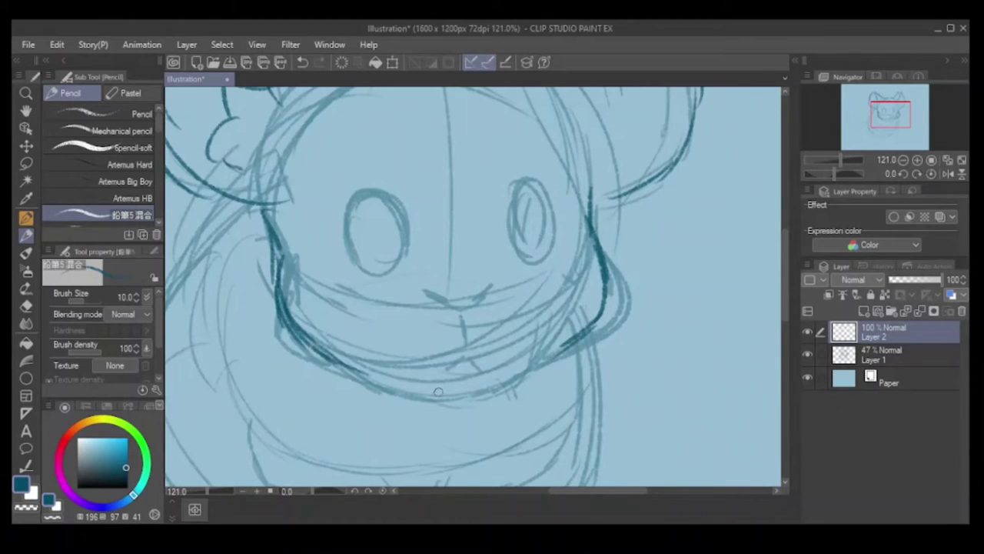
Draw clean round eyes with a small lash on top and short blush marks on the cheek
mouse_move(367, 203)
mouse_down()
mouse_move(358, 197)
mouse_move(409, 209)
mouse_up()
key(ctrl+z)
mouse_move(531, 201)
mouse_down()
mouse_move(515, 247)
mouse_move(509, 201)
mouse_up()
drag(390, 184, 389, 194)
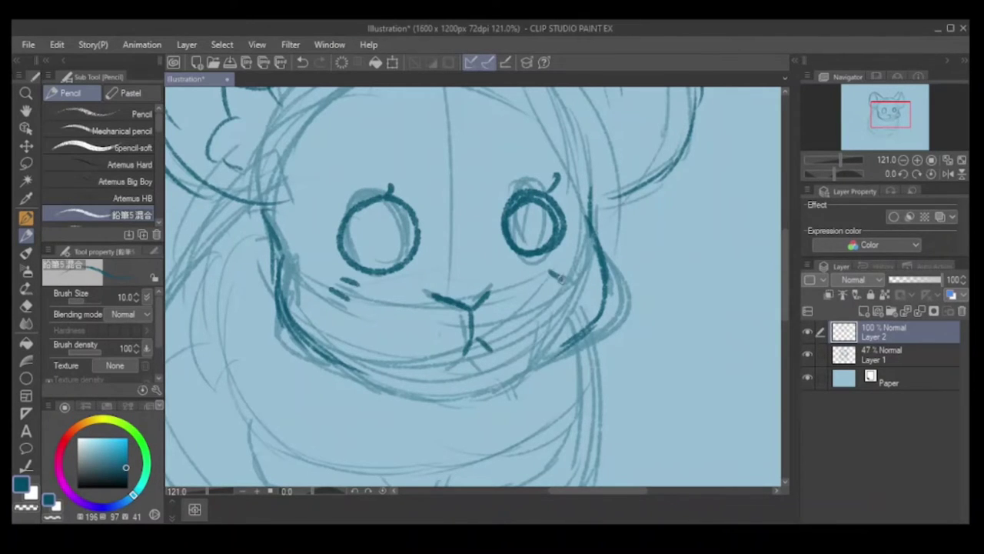
drag(562, 280, 566, 282)
drag(559, 267, 577, 277)
Line the left shoulder and back from behind the head downward with short, furry strokes
scroll(423, 237, down, 10)
scroll(384, 285, up, 8)
drag(541, 249, 528, 262)
mouse_move(350, 133)
mouse_down()
mouse_move(271, 201)
mouse_move(251, 290)
mouse_up()
mouse_move(290, 182)
mouse_down()
mouse_move(265, 229)
mouse_move(248, 324)
mouse_up()
drag(256, 262, 246, 308)
drag(340, 157, 368, 202)
scroll(602, 269, down, 1)
scroll(587, 299, down, 3)
key(ctrl+z)
Line both sides of the head below the ears and add fur tufts inside the right ear
scroll(592, 157, up, 7)
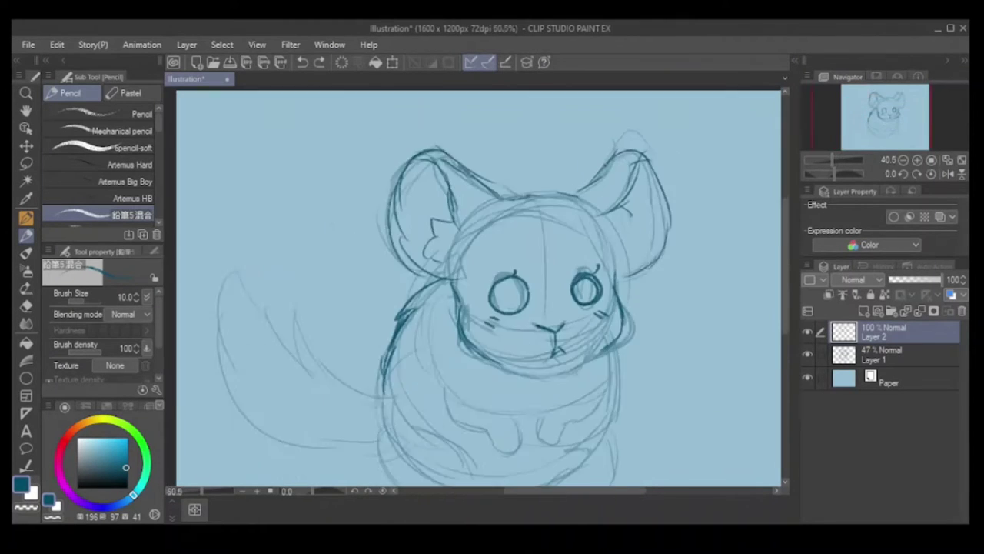
drag(450, 216, 433, 205)
mouse_move(633, 261)
mouse_down()
mouse_move(652, 351)
mouse_move(653, 321)
mouse_up()
key(ctrl+z)
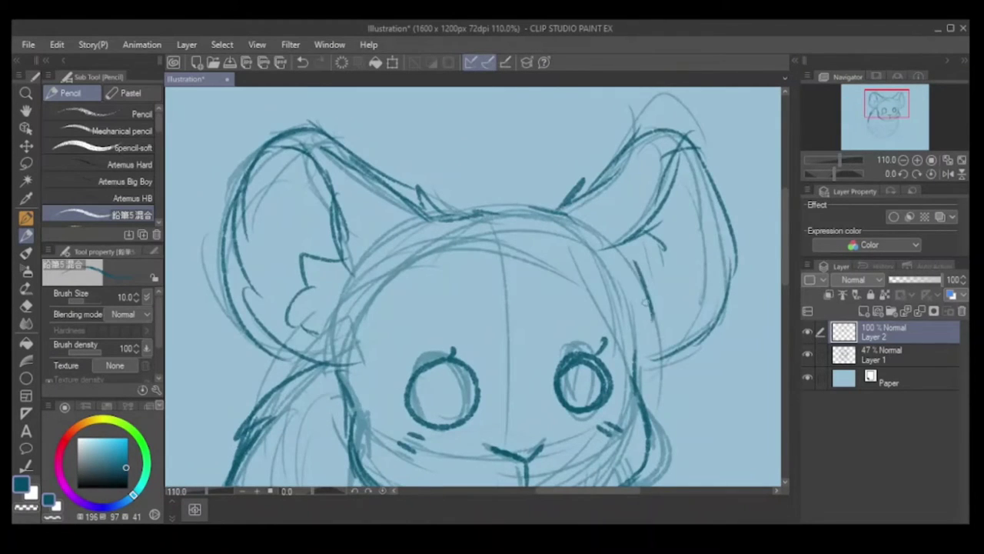
key(ctrl+z)
drag(353, 283, 331, 361)
drag(626, 275, 650, 346)
mouse_move(642, 239)
mouse_down()
mouse_move(674, 233)
mouse_move(675, 311)
mouse_up()
Draw clean lines for the chest ruff's lower curve and its left and right sides
scroll(672, 284, down, 7)
scroll(479, 312, up, 5)
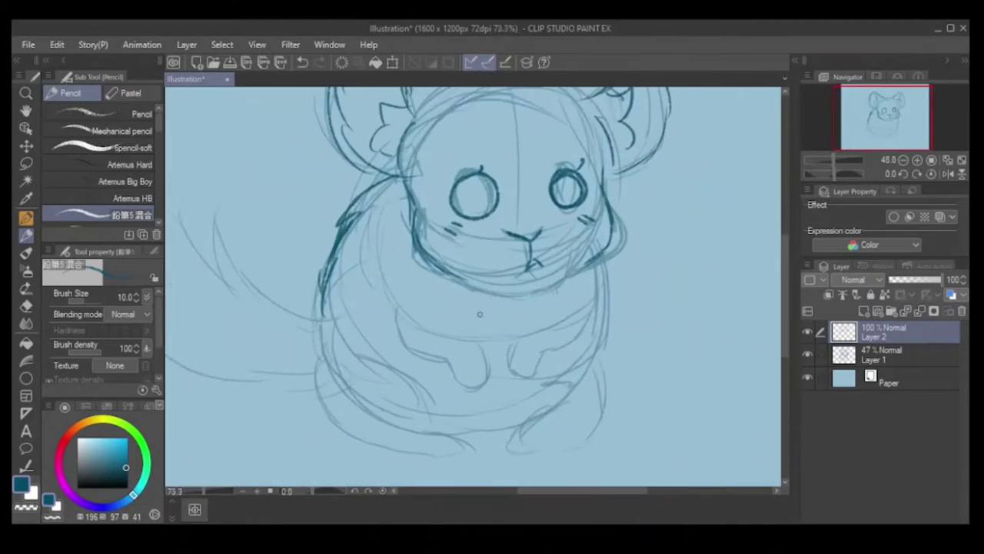
mouse_move(363, 229)
mouse_down()
mouse_move(468, 298)
mouse_move(582, 287)
mouse_up()
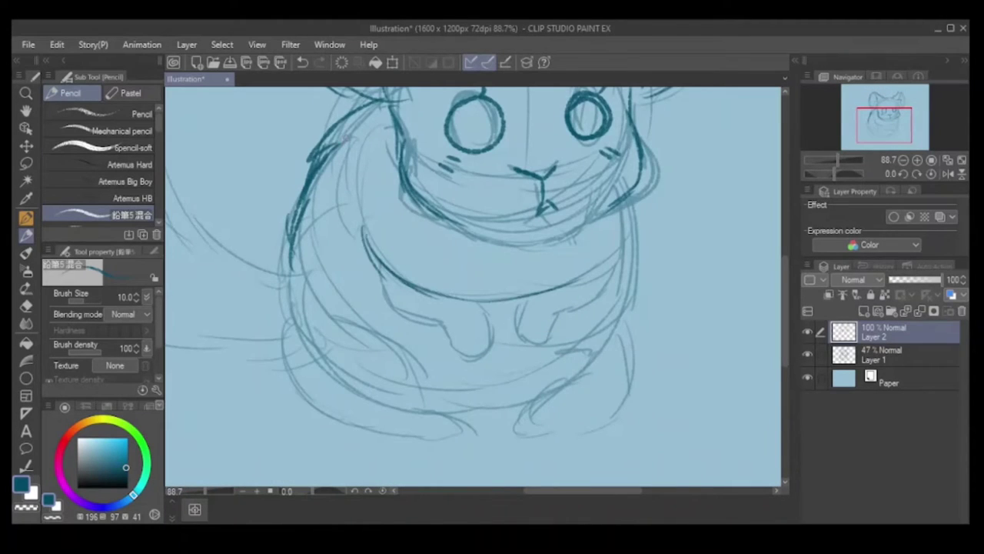
drag(359, 132, 334, 221)
drag(364, 117, 361, 251)
drag(641, 192, 598, 255)
drag(647, 248, 547, 290)
Draw clean outlines for both front arms and their rounded paws below the chest ruff
mouse_move(347, 151)
mouse_down()
mouse_move(390, 271)
mouse_move(484, 309)
mouse_up()
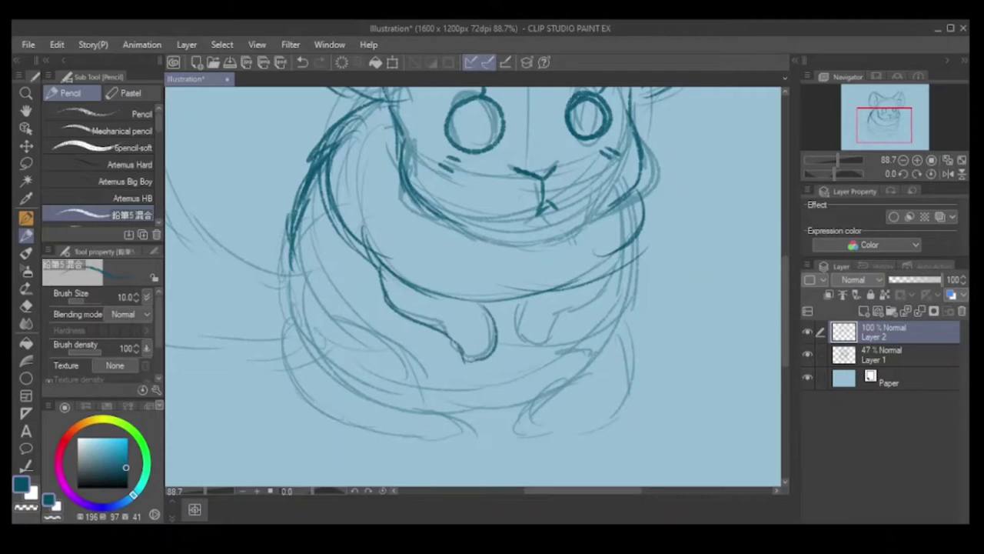
drag(612, 280, 543, 344)
drag(551, 321, 522, 330)
key(ctrl+z)
key(ctrl+z)
drag(612, 280, 538, 345)
drag(529, 295, 523, 337)
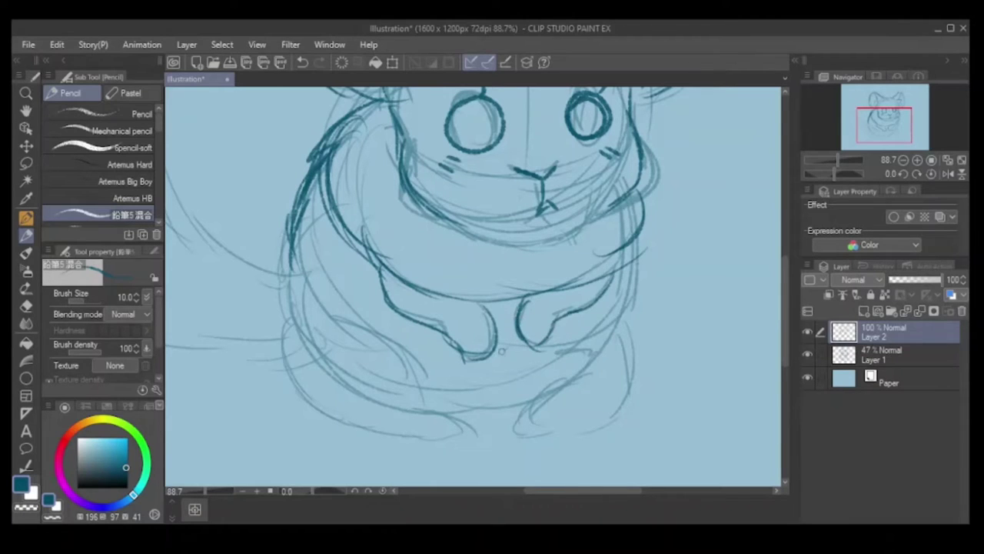
Line the lower left body, the curved thigh and the left hind foot
drag(295, 260, 288, 338)
mouse_move(338, 320)
mouse_down()
mouse_move(422, 380)
mouse_move(441, 407)
mouse_up()
drag(422, 406, 476, 436)
drag(287, 298, 290, 377)
drag(292, 343, 432, 429)
drag(397, 433, 466, 431)
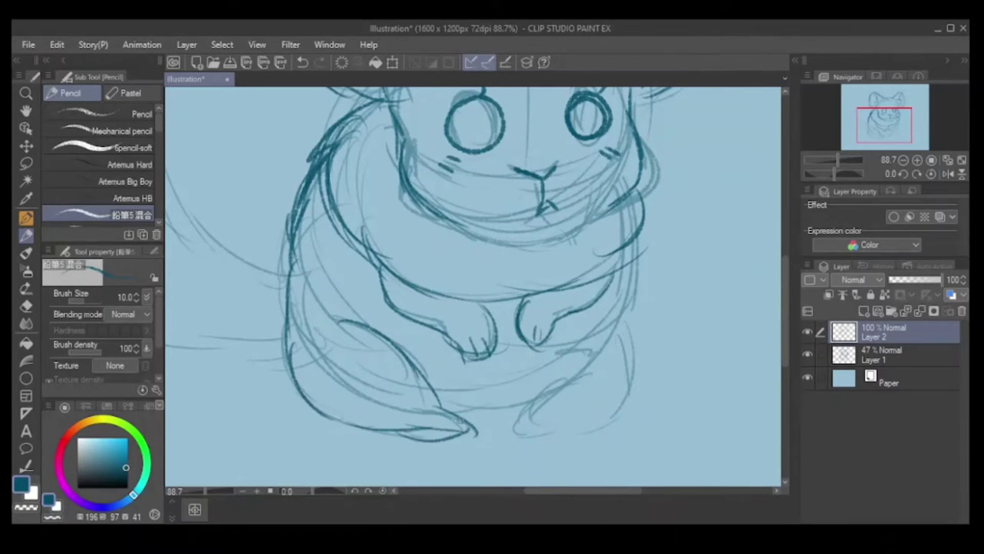
Line the belly's right side and base along with the right hind leg and foot
mouse_move(635, 260)
mouse_down()
mouse_move(613, 356)
mouse_move(496, 409)
mouse_up()
mouse_move(625, 337)
mouse_down()
mouse_move(638, 406)
mouse_move(658, 426)
mouse_up()
drag(524, 409, 637, 427)
drag(464, 411, 541, 412)
Reinforce the line along the right side of the head and around the right cheek
scroll(563, 419, down, 3)
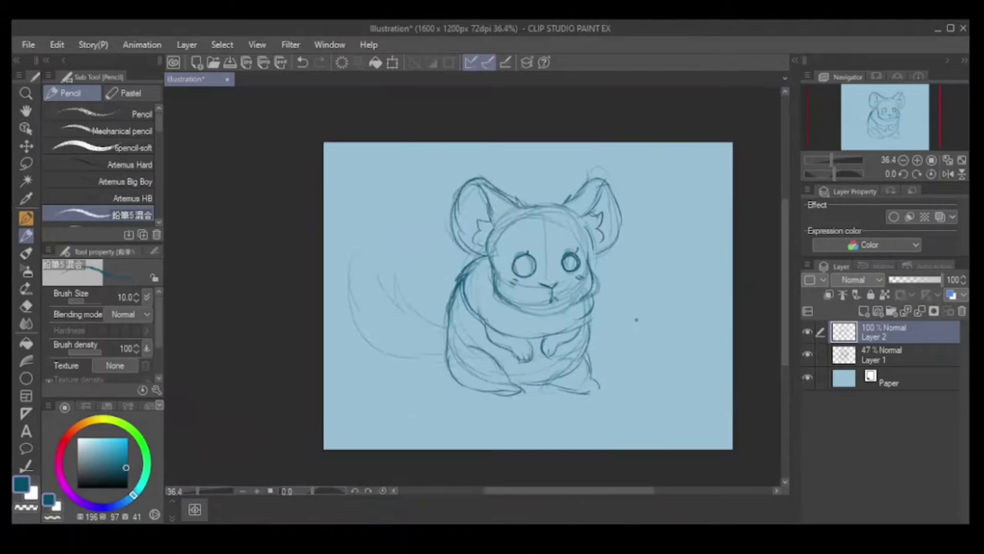
scroll(692, 292, up, 2)
drag(549, 180, 564, 274)
mouse_move(566, 273)
mouse_down()
mouse_move(556, 319)
mouse_move(533, 328)
mouse_up()
Lower Layer 1's opacity to 25% and sample the canvas's light blue as the drawing colour for that layer
click(884, 355)
drag(914, 280, 896, 279)
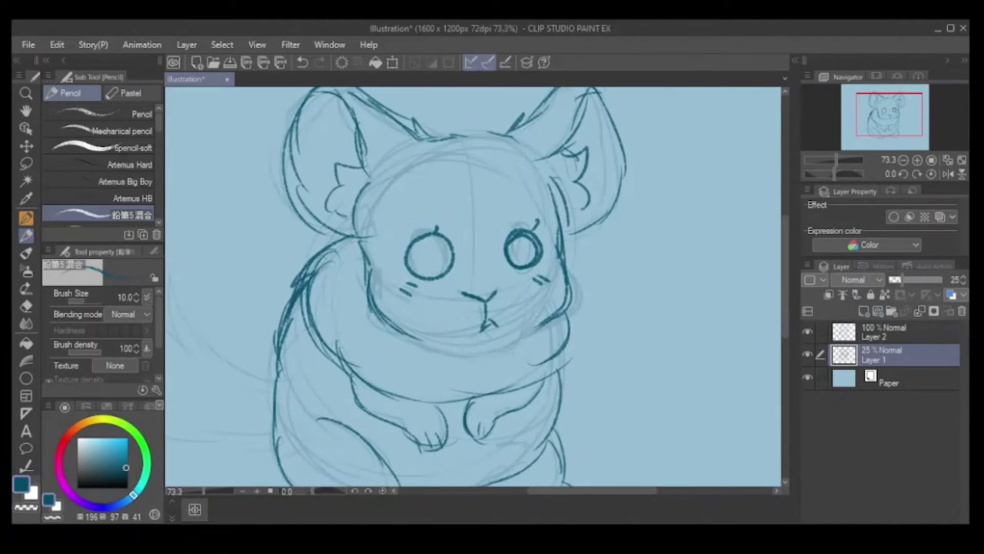
click(884, 332)
alt+click(689, 176)
scroll(689, 176, down, 6)
click(884, 354)
scroll(354, 250, up, 5)
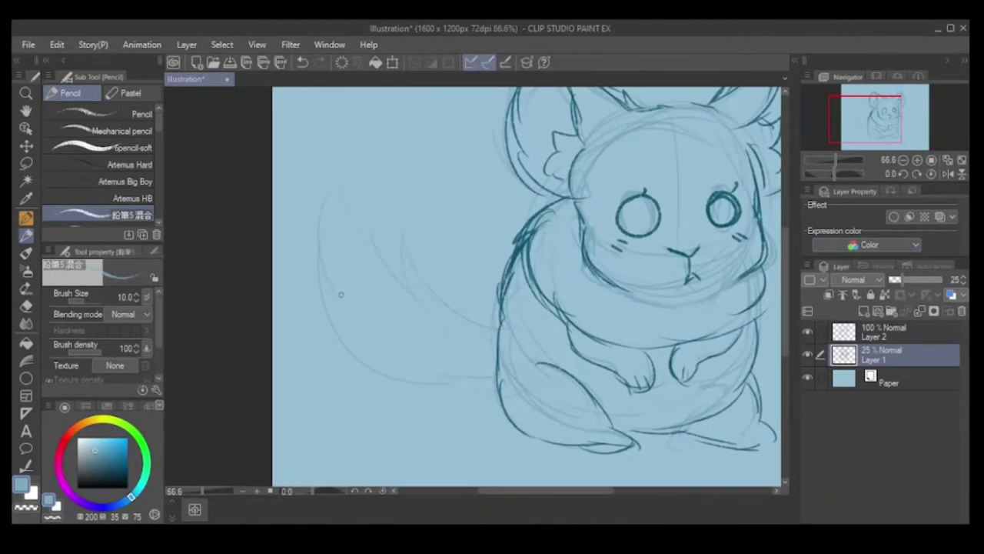
Sample the dark teal line colour from the eye outline and make Layer 2 active for the line art
alt+click(642, 194)
mouse_move(490, 339)
mouse_down()
mouse_move(400, 241)
mouse_move(437, 319)
mouse_move(496, 353)
mouse_up()
click(884, 332)
drag(384, 236, 408, 336)
drag(313, 286, 407, 337)
drag(299, 307, 401, 397)
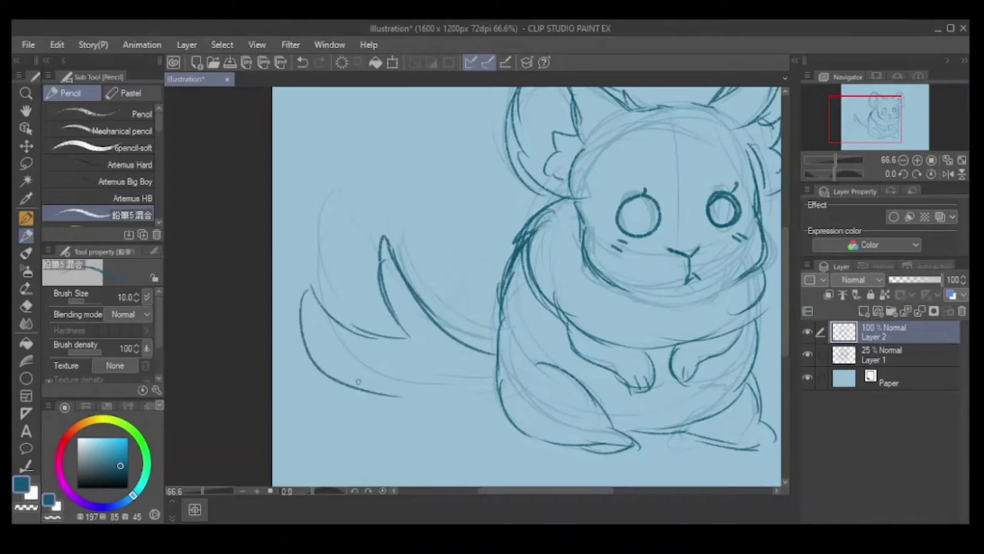
drag(309, 275, 350, 387)
drag(407, 410, 490, 397)
key(ctrl+z)
key(ctrl+z)
key(ctrl+z)
key(ctrl+z)
key(ctrl+z)
key(ctrl+z)
key(ctrl+z)
key(ctrl+z)
Line the tail as a long upward-curving shape with a pointed tip, running from the lower back out to the left
drag(362, 336, 495, 360)
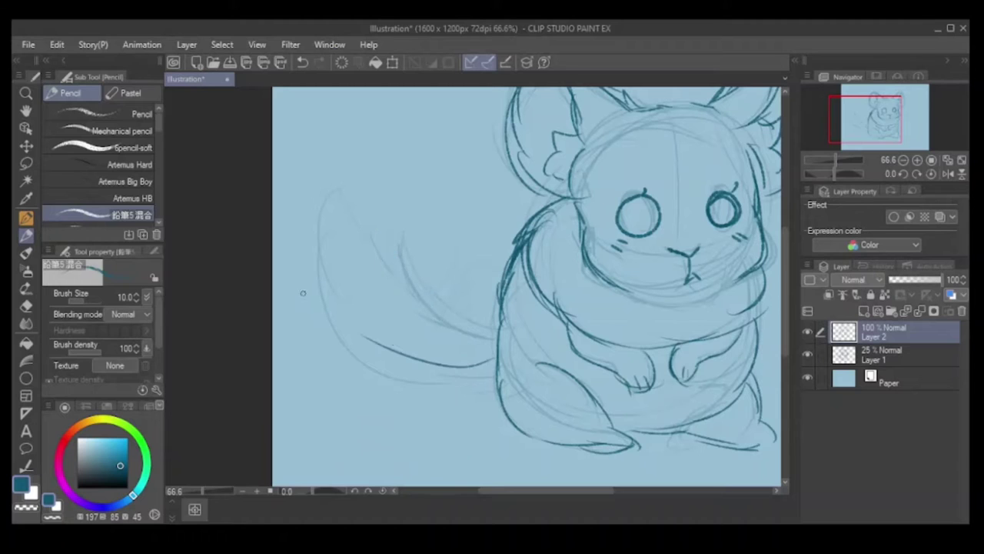
drag(313, 277, 441, 355)
drag(300, 225, 339, 320)
mouse_move(300, 225)
mouse_down()
mouse_move(285, 266)
mouse_move(470, 412)
mouse_up()
drag(442, 409, 504, 424)
Reinforce the lower left edge of the body and the outlines of both hind feet
scroll(372, 281, down, 2)
scroll(569, 350, up, 2)
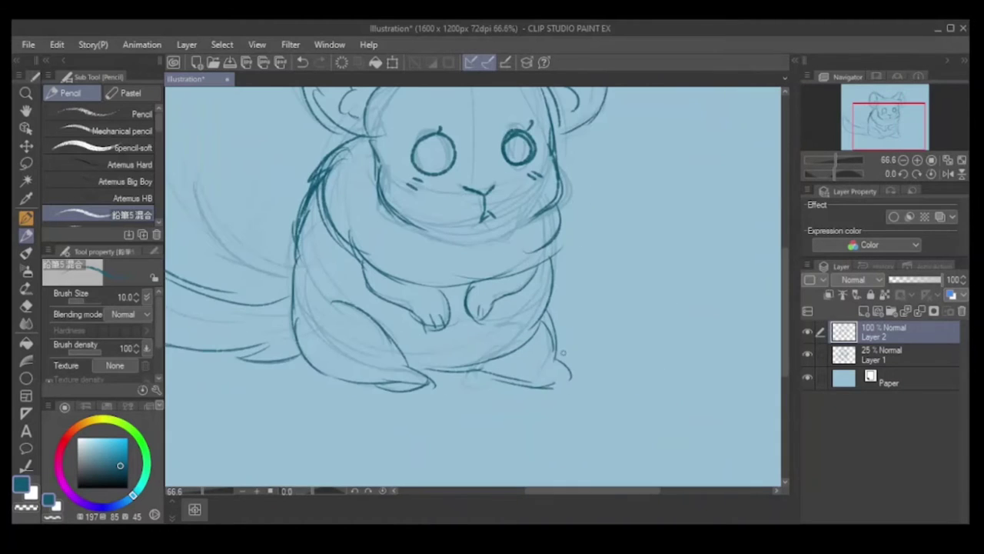
drag(288, 292, 345, 374)
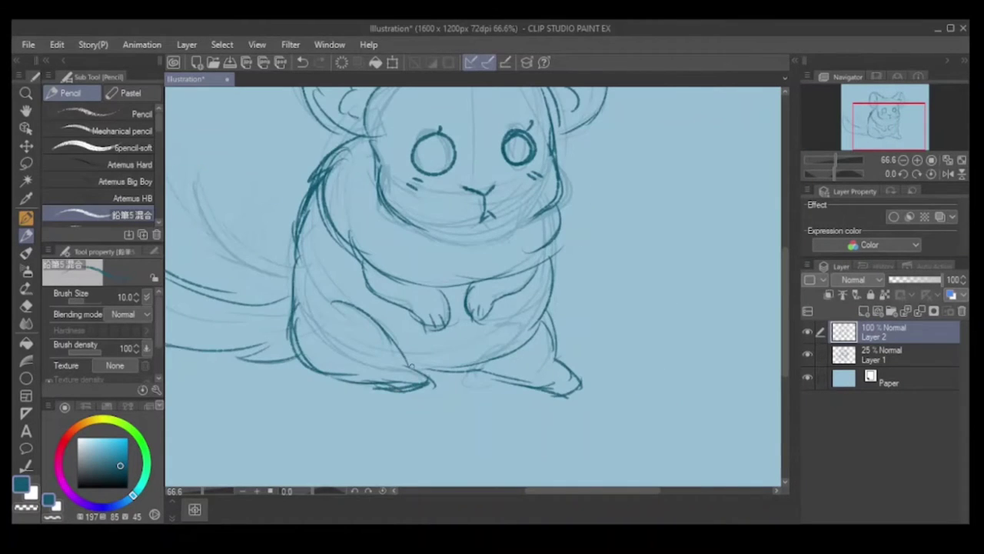
Merge the line art layer with the sketch layer beneath and move the combined drawing slightly to the right
scroll(411, 364, down, 2)
scroll(407, 303, up, 1)
key(ctrl+t)
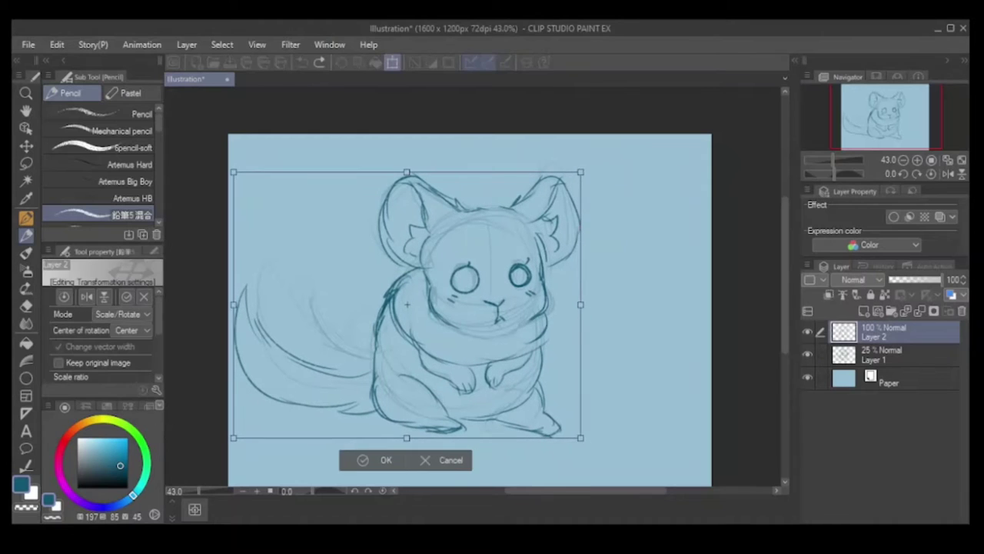
click(364, 459)
click(920, 310)
click(393, 62)
drag(468, 261, 494, 265)
click(390, 466)
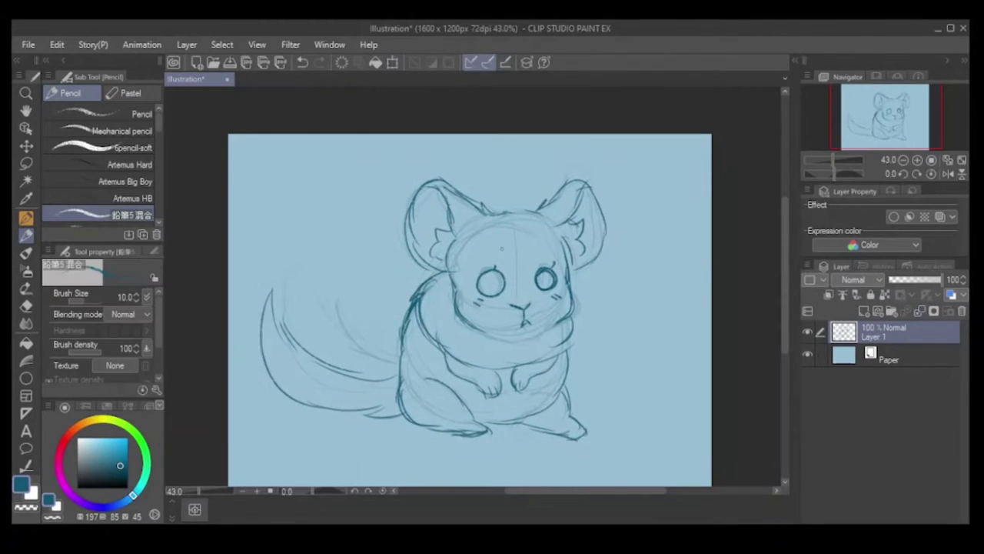
Fill both eyes with dark teal and add short marks on the bridge of the nose
scroll(540, 294, up, 5)
mouse_move(369, 238)
mouse_down()
mouse_move(407, 288)
mouse_move(431, 292)
mouse_up()
drag(396, 246, 431, 292)
mouse_move(555, 242)
mouse_down()
mouse_move(559, 263)
mouse_move(567, 244)
mouse_up()
drag(470, 275, 486, 286)
drag(482, 266, 498, 277)
Reinforce the belly's right edge and the underside of the right hind foot
scroll(523, 170, down, 4)
scroll(531, 176, up, 2)
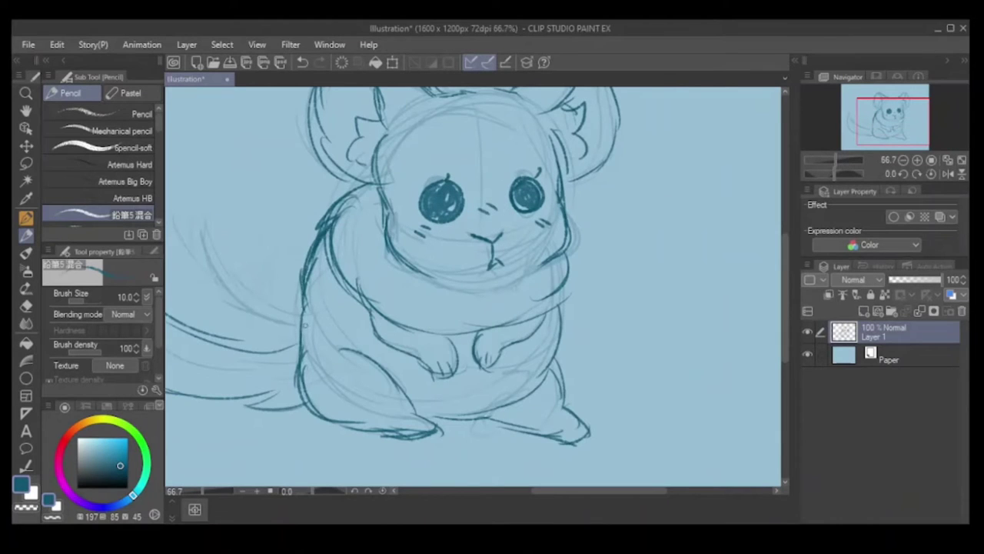
drag(561, 306, 505, 411)
drag(492, 419, 563, 428)
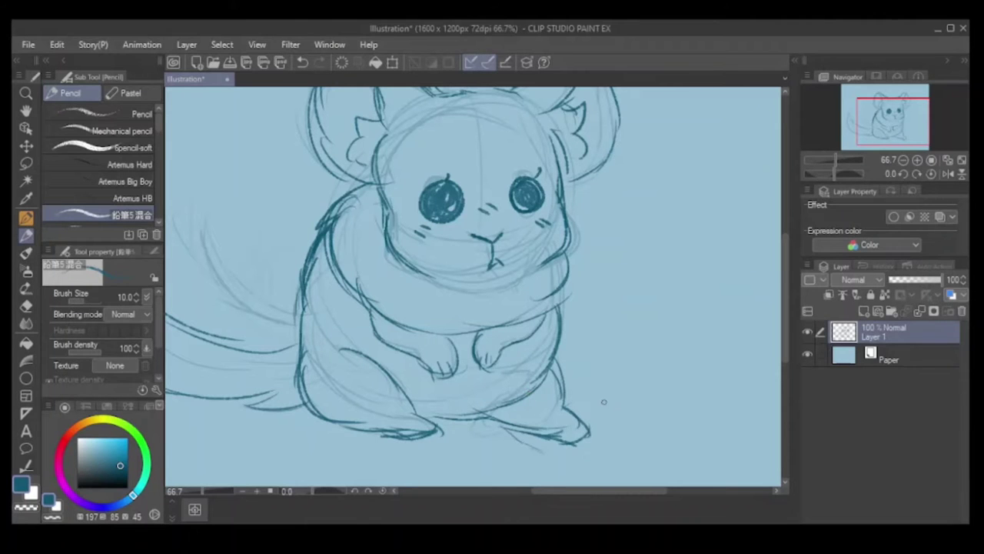
Reinforce the tail's inner and outer curves and sharpen its tip
scroll(604, 307, down, 3)
scroll(499, 177, up, 3)
scroll(461, 192, down, 1)
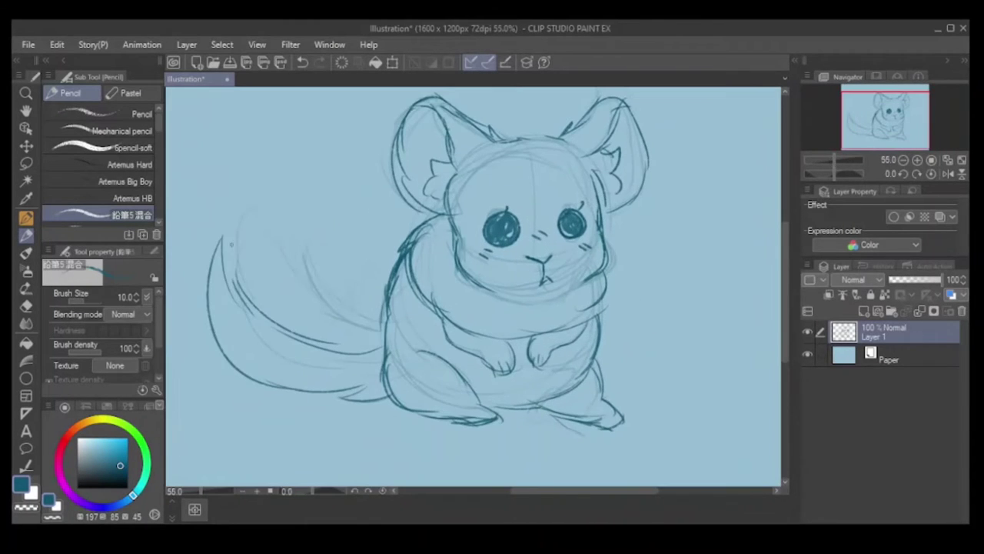
mouse_move(221, 240)
mouse_down()
mouse_move(305, 339)
mouse_move(365, 350)
mouse_up()
drag(225, 229, 239, 358)
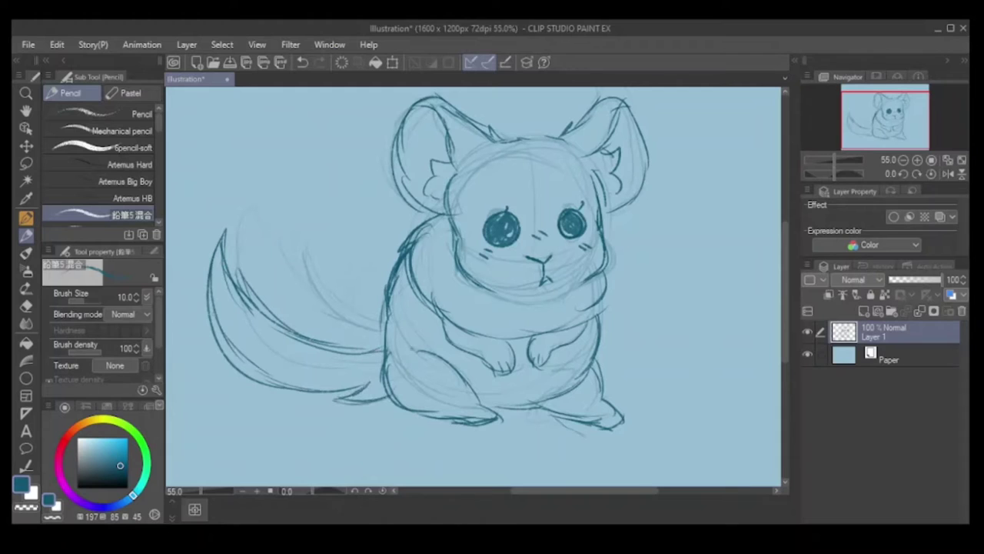
Add a new layer beneath the line art and switch to the Round mixing brush
click(864, 311)
drag(884, 332, 884, 364)
click(26, 253)
click(85, 470)
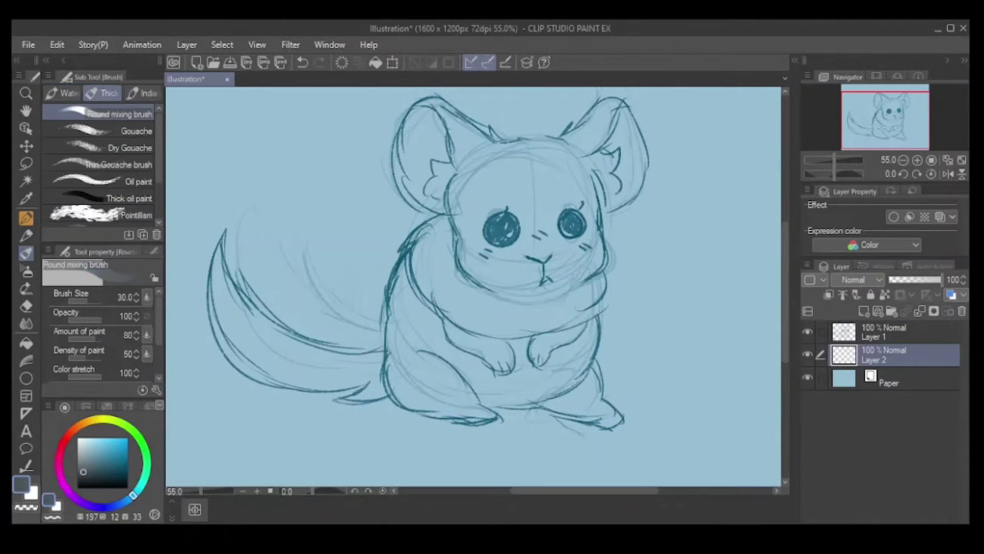
drag(469, 186, 463, 254)
key(ctrl+z)
Paint the head, ears and body with a grey-blue base (197, 13, 69), enlarging the Round mixing brush to 100
drag(85, 466, 84, 453)
mouse_move(472, 183)
mouse_down()
mouse_move(475, 240)
mouse_move(477, 224)
mouse_up()
key(bracketright)
key(bracketright)
key(bracketright)
key(bracketright)
key(bracketright)
key(bracketright)
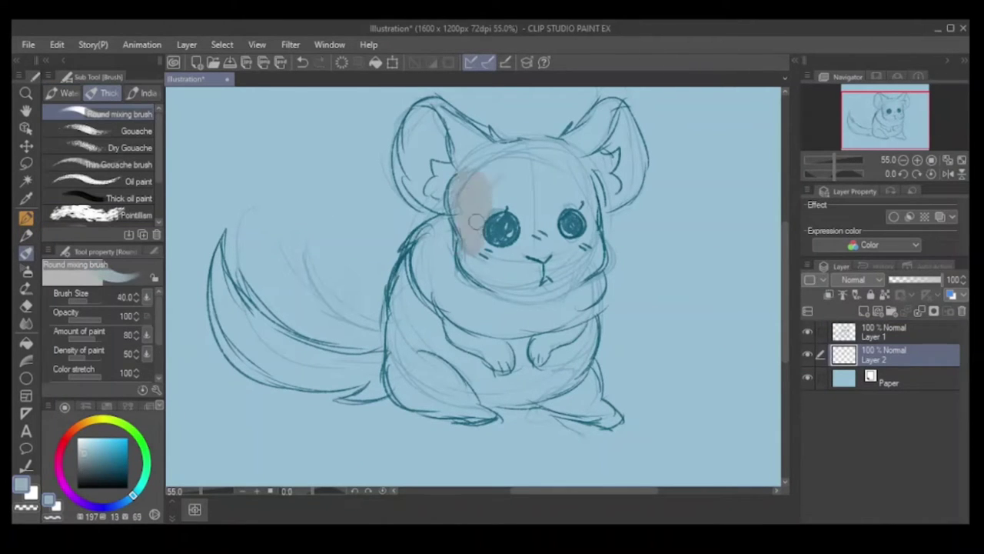
mouse_move(428, 134)
mouse_down()
mouse_move(426, 174)
mouse_move(508, 166)
mouse_move(616, 121)
mouse_move(561, 266)
mouse_move(408, 339)
mouse_move(484, 323)
mouse_move(565, 263)
mouse_move(530, 361)
mouse_move(569, 392)
mouse_move(573, 412)
mouse_move(480, 403)
mouse_up()
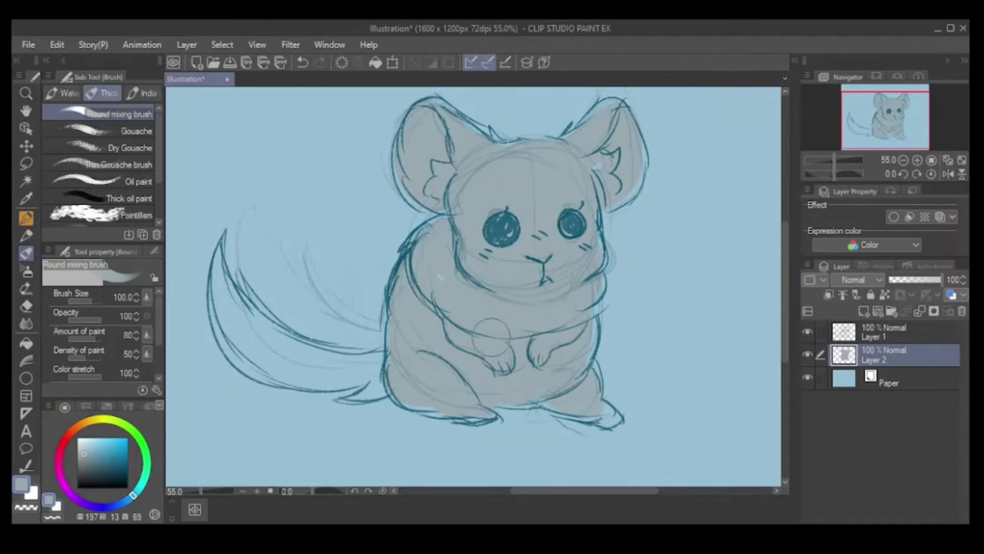
Extend the grey base over the tail and right hind foot and fill in the edges of both ears
mouse_move(231, 254)
mouse_down()
mouse_move(239, 369)
mouse_move(400, 377)
mouse_move(246, 326)
mouse_up()
drag(601, 407, 610, 416)
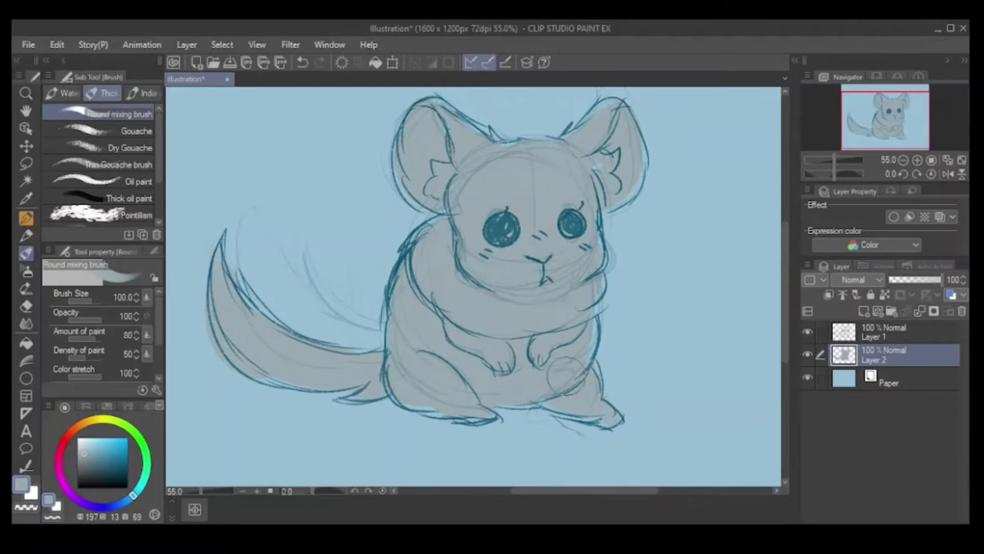
drag(633, 152, 630, 177)
drag(410, 157, 419, 196)
drag(615, 177, 617, 200)
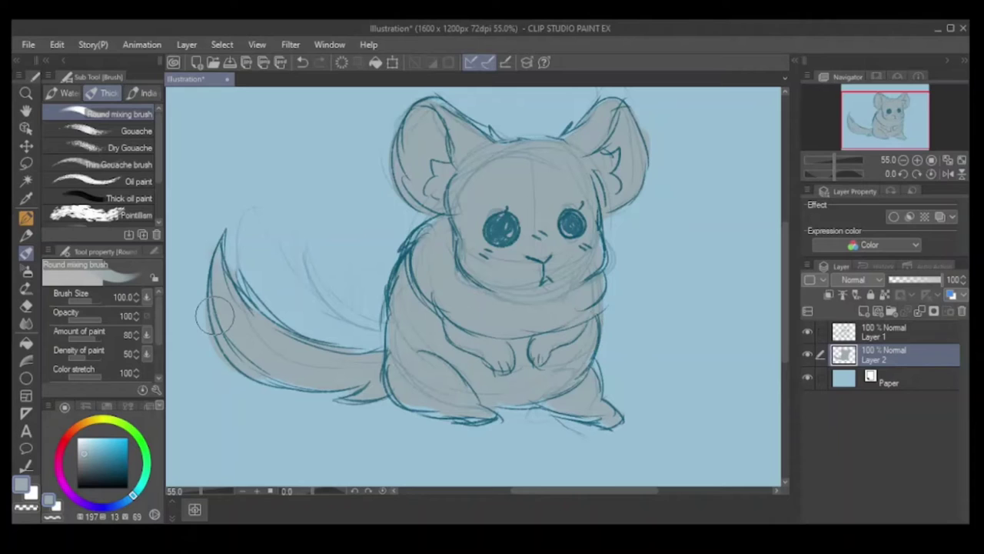
Paint the belly, front paws and left thigh in a lighter grey (197, 9, 81)
click(82, 446)
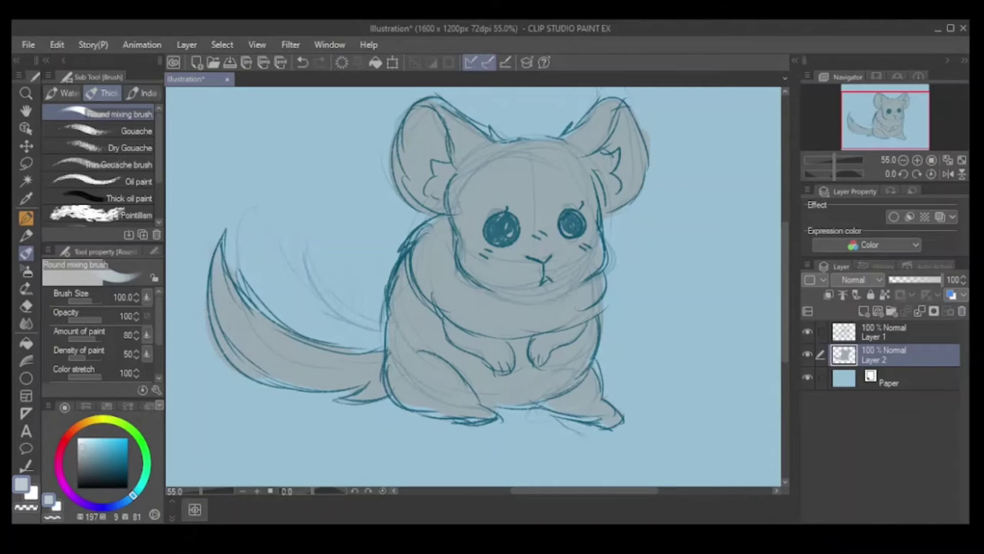
mouse_move(452, 325)
mouse_down()
mouse_move(469, 342)
mouse_move(514, 355)
mouse_move(458, 350)
mouse_move(565, 365)
mouse_move(577, 354)
mouse_move(525, 367)
mouse_up()
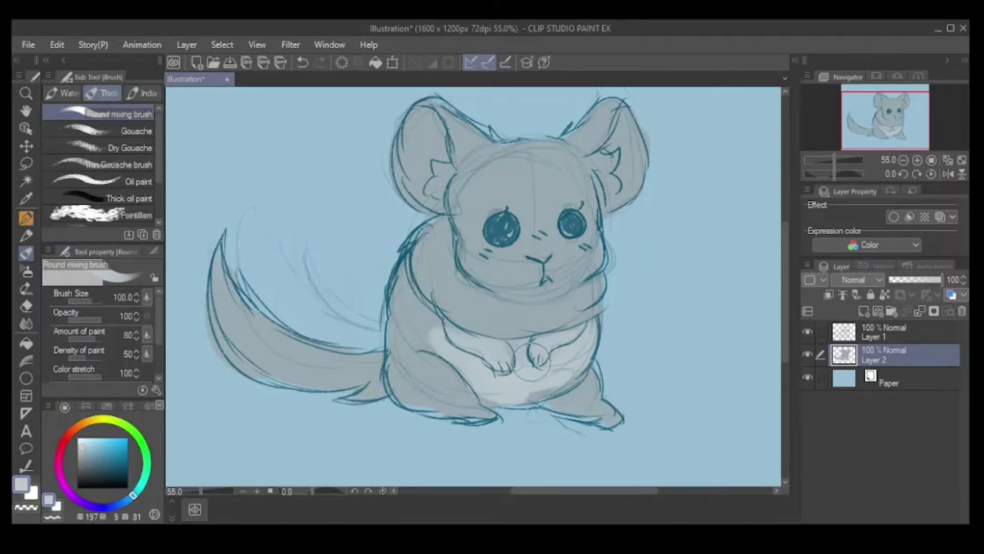
drag(469, 409, 453, 406)
key(ctrl+z)
drag(426, 361, 472, 393)
mouse_move(594, 368)
mouse_down()
mouse_move(538, 385)
mouse_move(500, 361)
mouse_move(569, 346)
mouse_move(502, 350)
mouse_up()
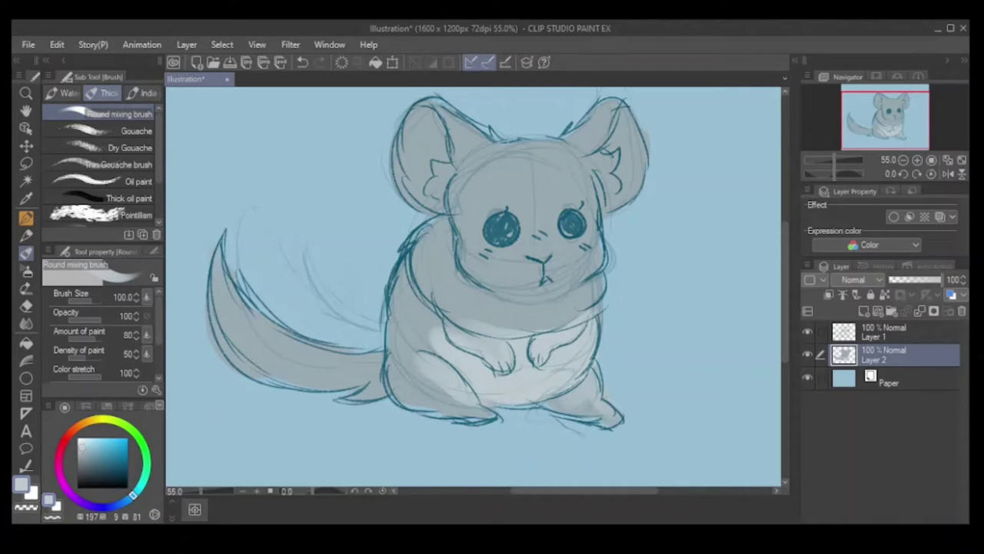
Paint the inside of both ears pinkish red
click(58, 457)
click(106, 445)
mouse_move(423, 120)
mouse_down()
mouse_move(427, 192)
mouse_move(436, 165)
mouse_move(429, 143)
mouse_up()
mouse_move(634, 115)
mouse_down()
mouse_move(615, 169)
mouse_move(619, 204)
mouse_up()
Paint the fur tufts inside both ears white, reducing the brush size to 40 for the right one
click(82, 440)
click(82, 446)
drag(442, 167, 431, 187)
click(78, 438)
key(bracketleft)
key(bracketleft)
key(bracketleft)
key(bracketleft)
key(bracketleft)
drag(608, 156, 604, 189)
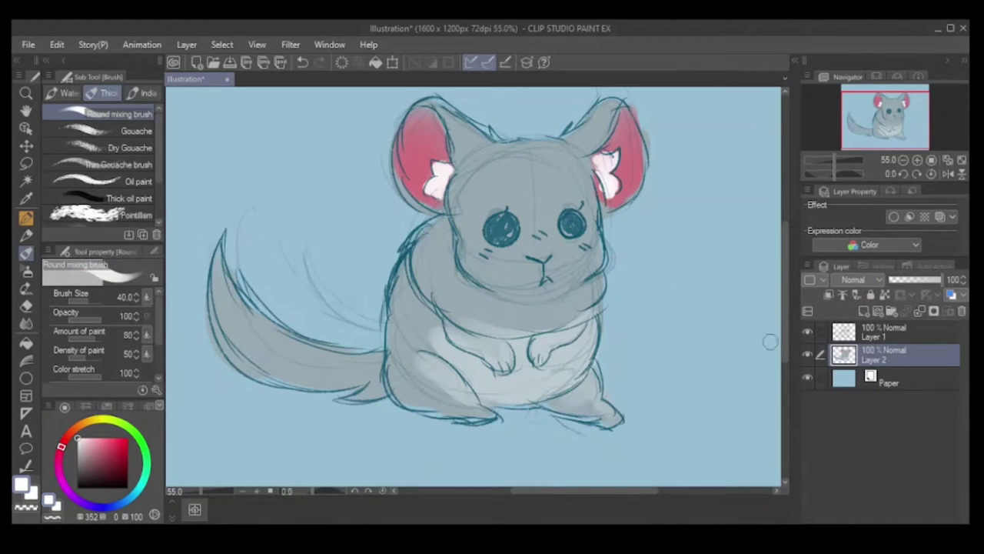
Add a new layer above the line art layer
click(884, 332)
click(863, 311)
scroll(615, 281, down, 6)
scroll(653, 259, up, 2)
Add a layer directly above the grey colour layer and paint a dark purple (282, 90, 42) shadow under the head
click(884, 377)
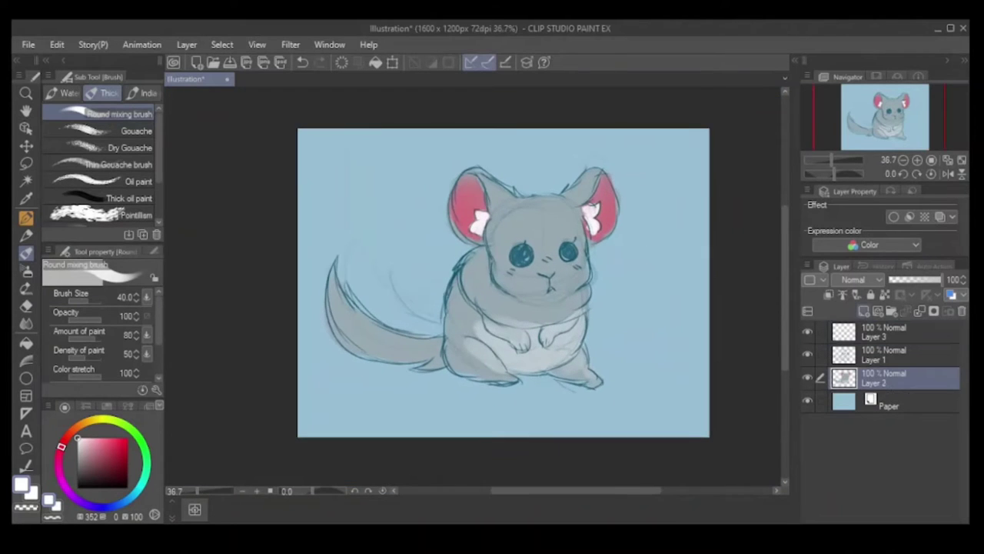
key(ctrl+shift+n)
scroll(637, 290, up, 4)
click(122, 467)
mouse_move(350, 204)
mouse_down()
mouse_move(401, 319)
mouse_move(462, 330)
mouse_up()
mouse_move(401, 305)
mouse_down()
mouse_move(540, 306)
mouse_move(572, 294)
mouse_up()
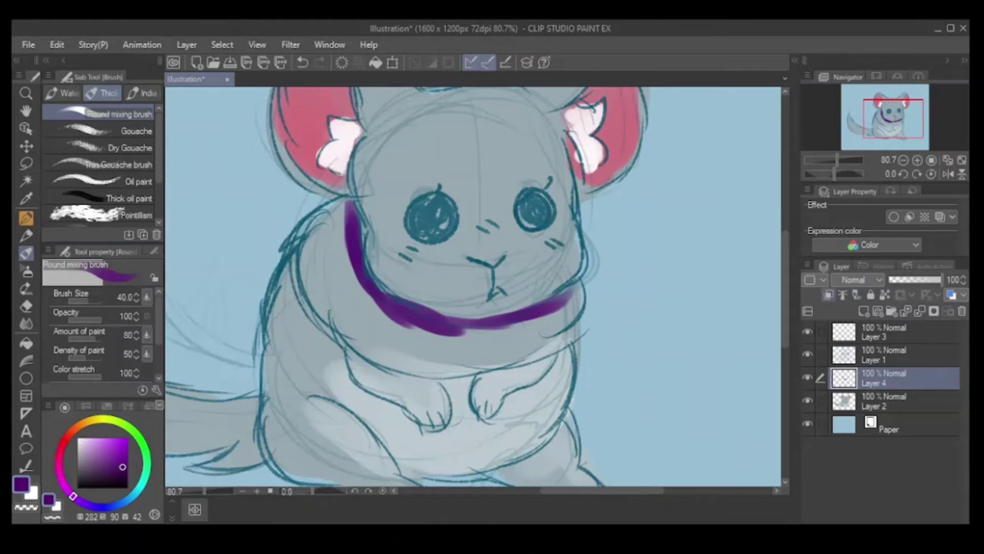
Clip the shadow layer to the colour layer below, extend the chin shadow and lower the layer's opacity to 51%
click(828, 294)
mouse_move(449, 328)
mouse_down()
mouse_move(512, 324)
mouse_move(567, 305)
mouse_up()
click(916, 280)
scroll(509, 182, down, 4)
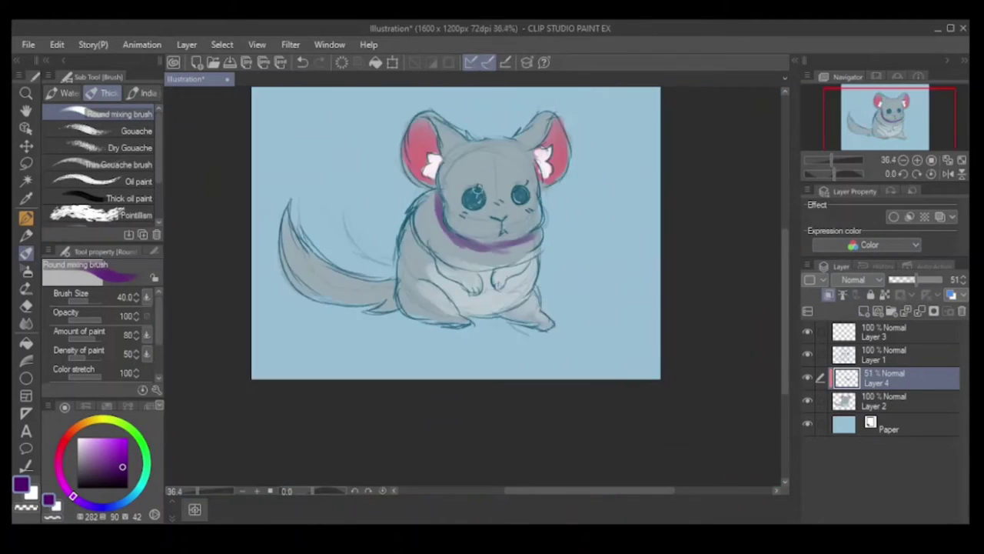
Shade both ears and the sides of the head in purple and lower the shadow layer's opacity to 28%
scroll(451, 127, up, 4)
mouse_move(400, 109)
mouse_down()
mouse_move(360, 158)
mouse_move(418, 203)
mouse_move(352, 216)
mouse_move(477, 146)
mouse_move(427, 300)
mouse_move(572, 390)
mouse_up()
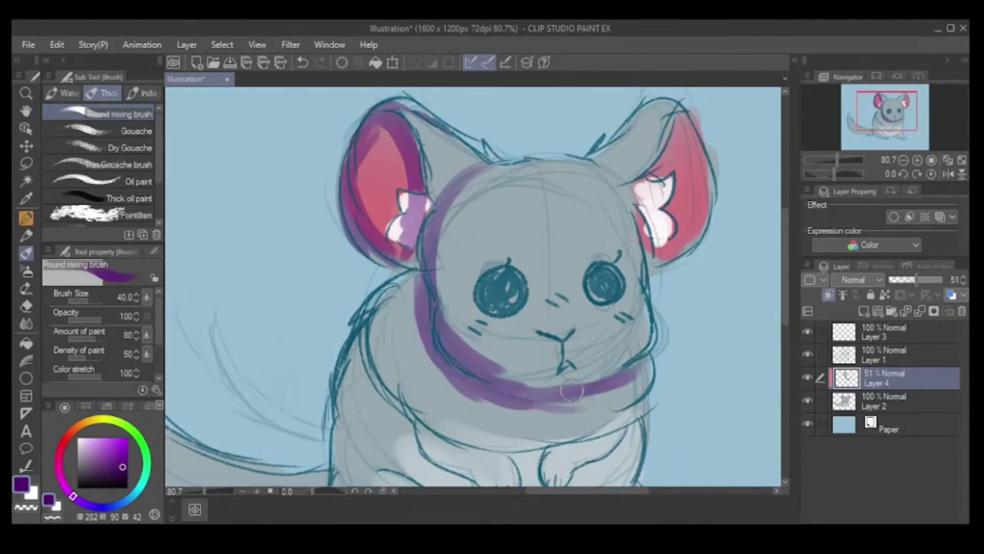
drag(640, 312, 643, 363)
mouse_move(688, 131)
mouse_down()
mouse_move(672, 148)
mouse_move(659, 240)
mouse_up()
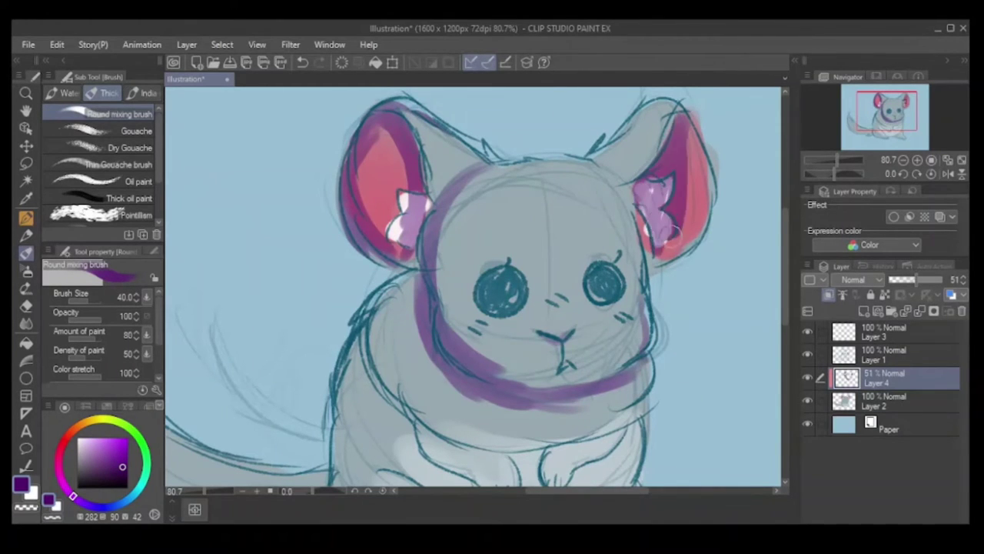
scroll(666, 272, down, 3)
click(904, 279)
Paint purple shadows along the left shoulder, the chest ruff and the left side of the body
scroll(545, 156, up, 3)
drag(396, 278, 429, 341)
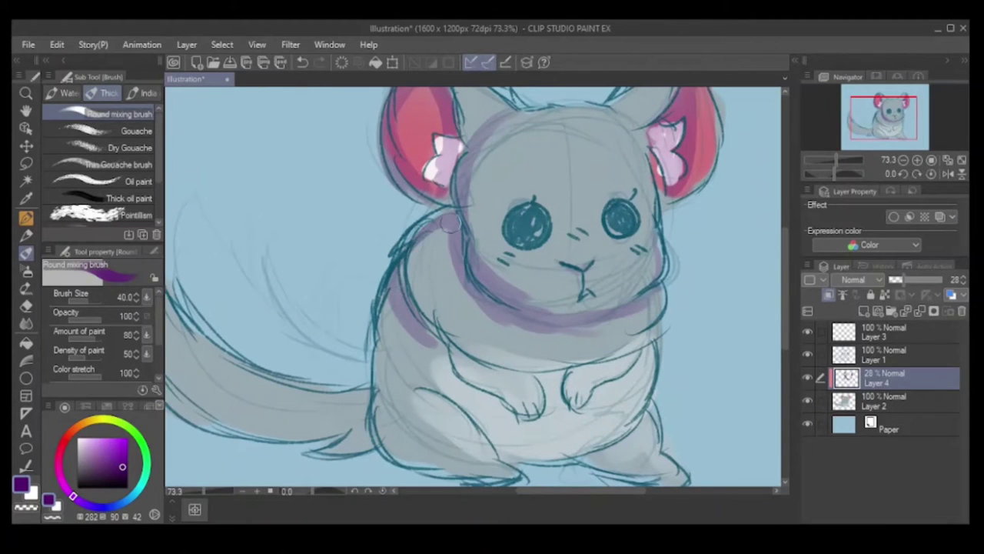
drag(414, 250, 423, 314)
mouse_move(437, 237)
mouse_down()
mouse_move(444, 297)
mouse_move(383, 369)
mouse_move(438, 354)
mouse_move(514, 408)
mouse_up()
Shade the tail, lower belly, hind legs and left side of the head in purple
key(ctrl+minus)
mouse_move(298, 227)
mouse_down()
mouse_move(369, 346)
mouse_move(435, 355)
mouse_move(375, 309)
mouse_up()
mouse_move(458, 282)
mouse_down()
mouse_move(510, 373)
mouse_move(637, 311)
mouse_move(604, 371)
mouse_up()
drag(604, 370, 639, 374)
drag(547, 128, 520, 230)
click(95, 506)
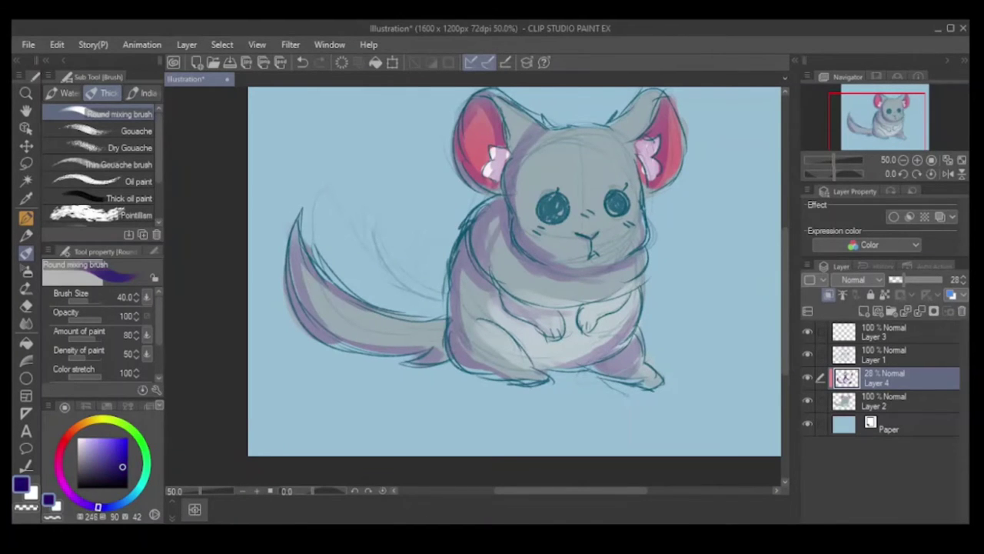
scroll(555, 328, up, 3)
scroll(469, 236, down, 2)
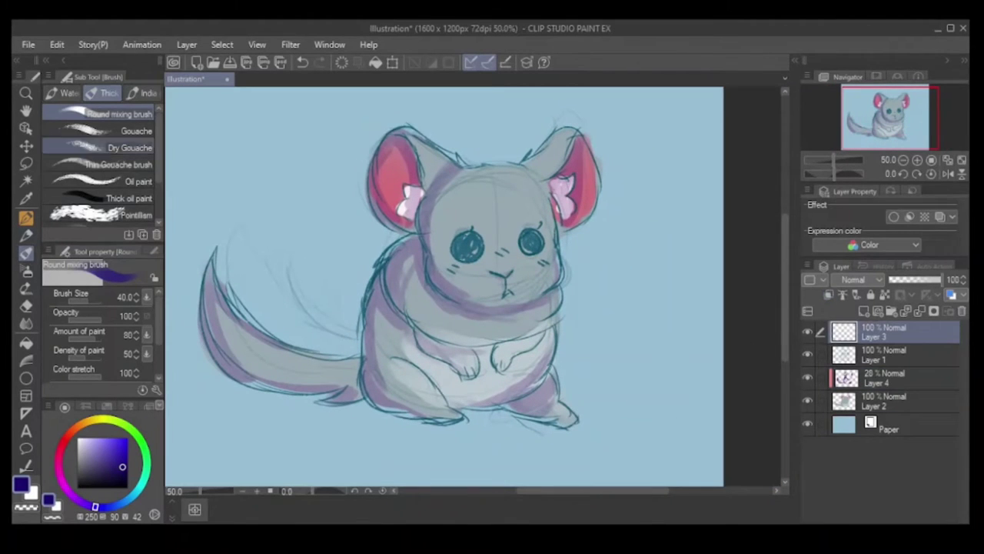
click(115, 198)
drag(212, 176, 498, 146)
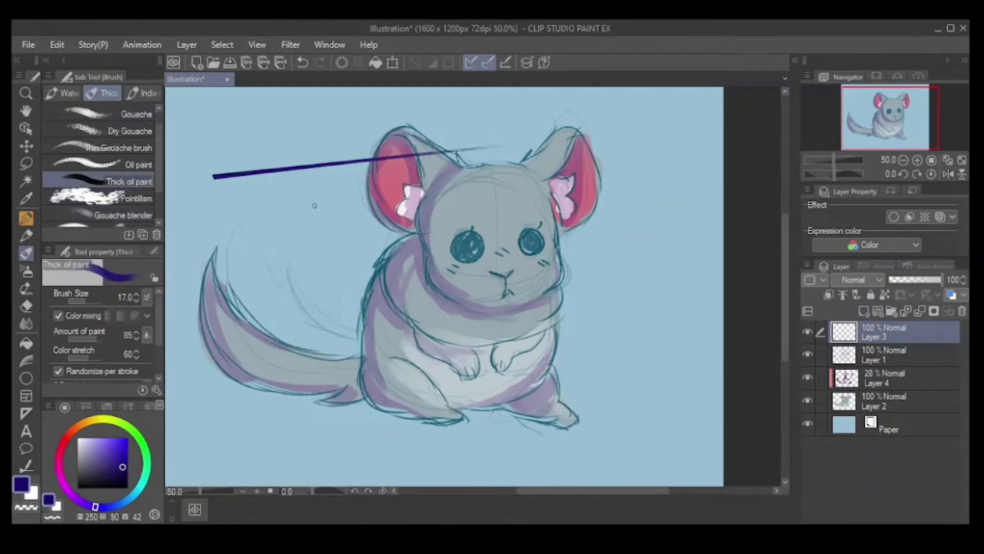
key(ctrl+z)
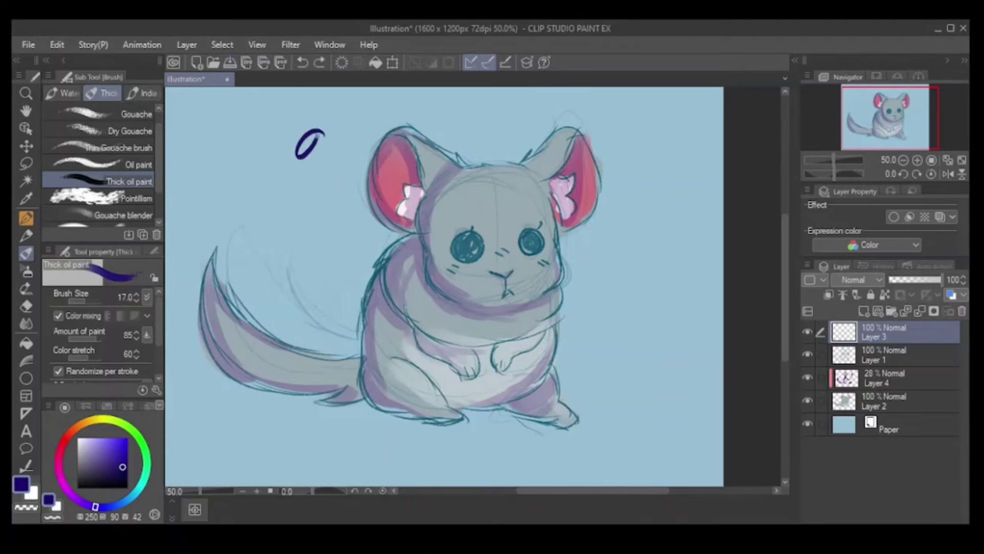
drag(322, 135, 285, 184)
scroll(286, 166, up, 6)
key(ctrl+z)
scroll(116, 169, down, 2)
click(115, 191)
drag(463, 134, 376, 306)
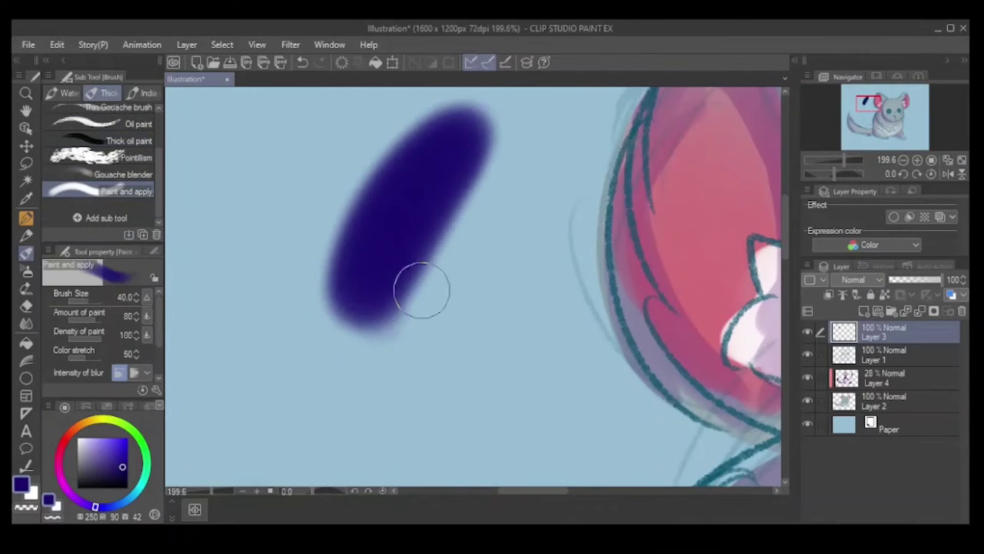
key(ctrl+z)
scroll(115, 161, up, 2)
click(116, 114)
drag(349, 149, 398, 269)
click(385, 163)
key(ctrl+z)
key(ctrl+z)
scroll(384, 262, down, 8)
scroll(434, 209, up, 2)
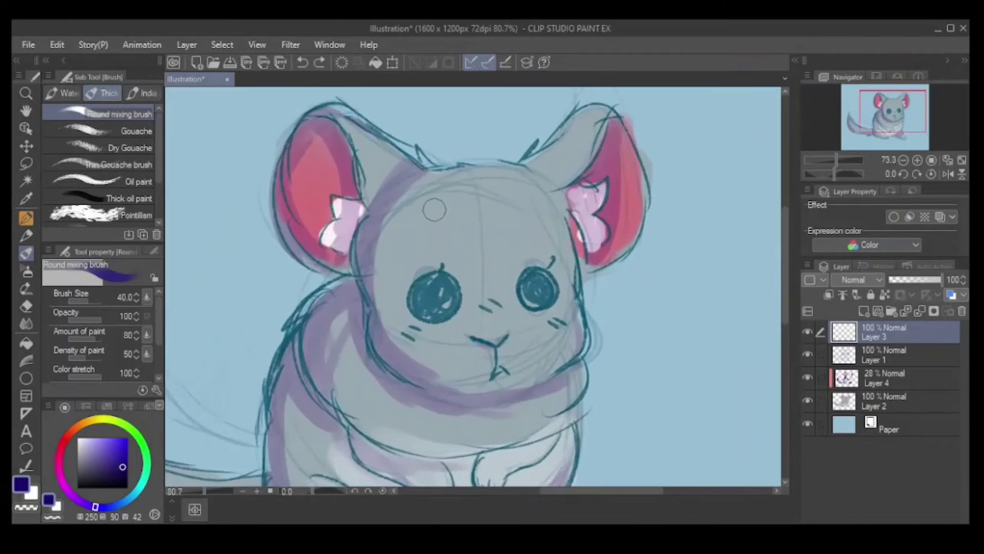
Sample the head's grey and paint over the head on Layer 3, covering the sketch lines, eyes, nose and mouth
alt+click(434, 209)
scroll(471, 265, down, 6)
scroll(436, 240, up, 6)
mouse_move(394, 178)
mouse_down()
mouse_move(409, 244)
mouse_move(400, 299)
mouse_move(436, 391)
mouse_up()
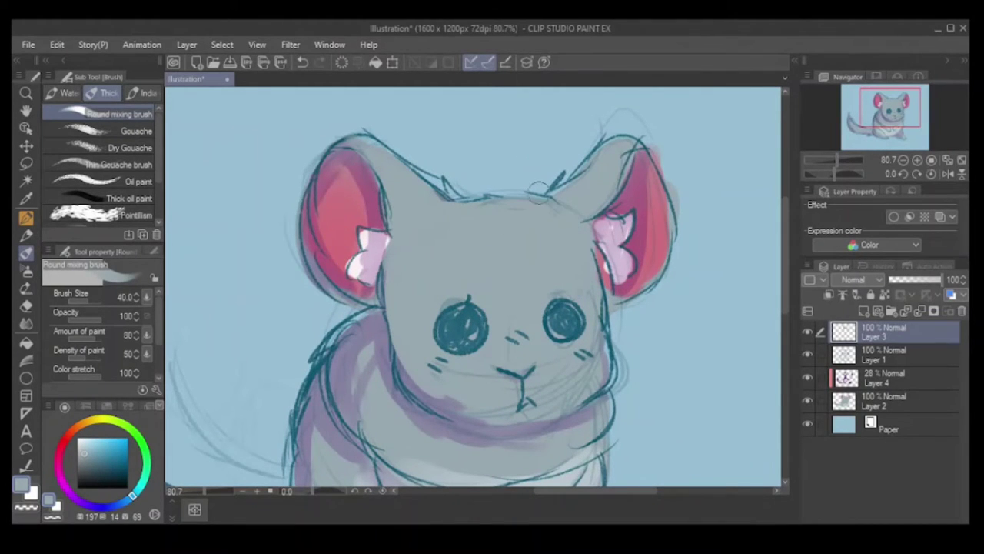
mouse_move(550, 201)
mouse_down()
mouse_move(442, 347)
mouse_move(422, 333)
mouse_move(513, 310)
mouse_move(583, 315)
mouse_move(564, 339)
mouse_move(571, 361)
mouse_move(428, 344)
mouse_up()
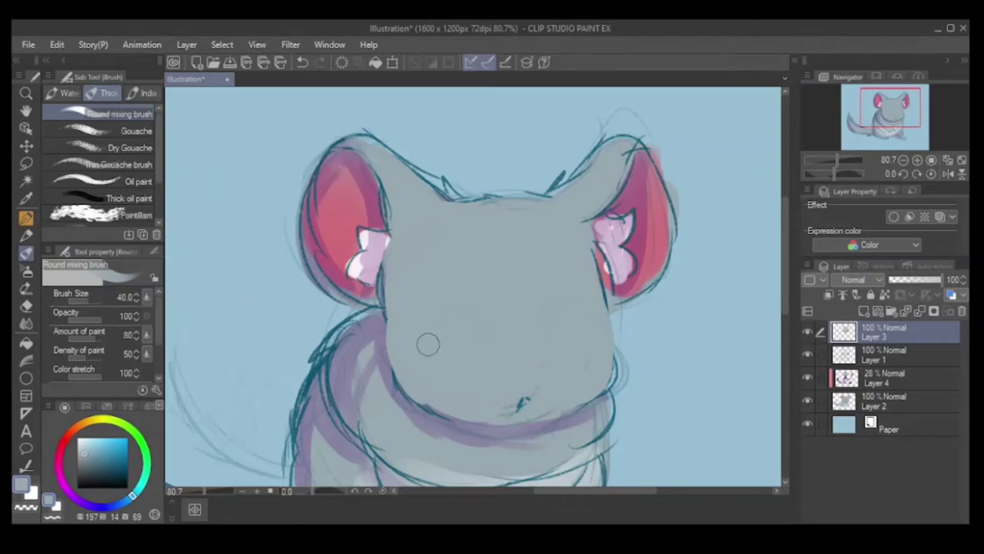
scroll(565, 291, down, 5)
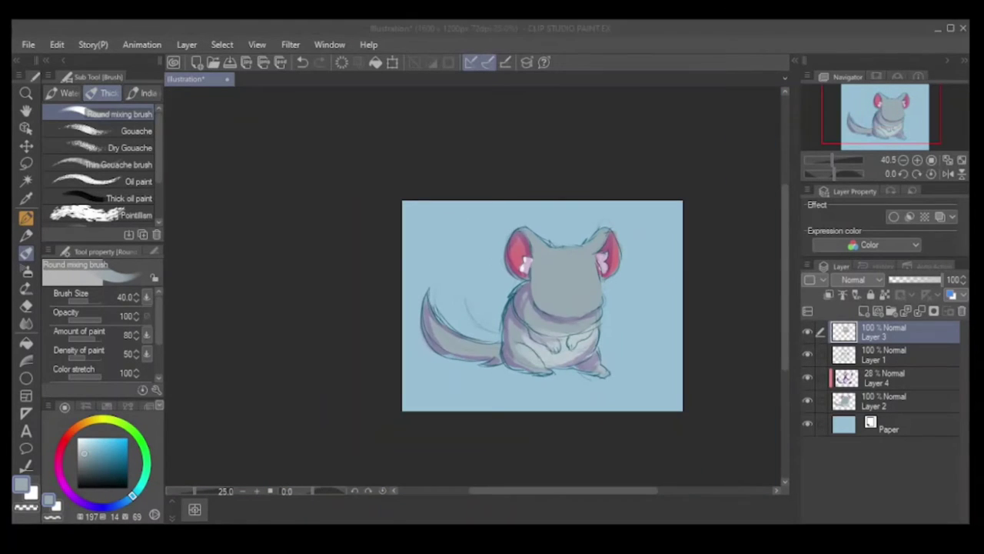
scroll(612, 326, up, 4)
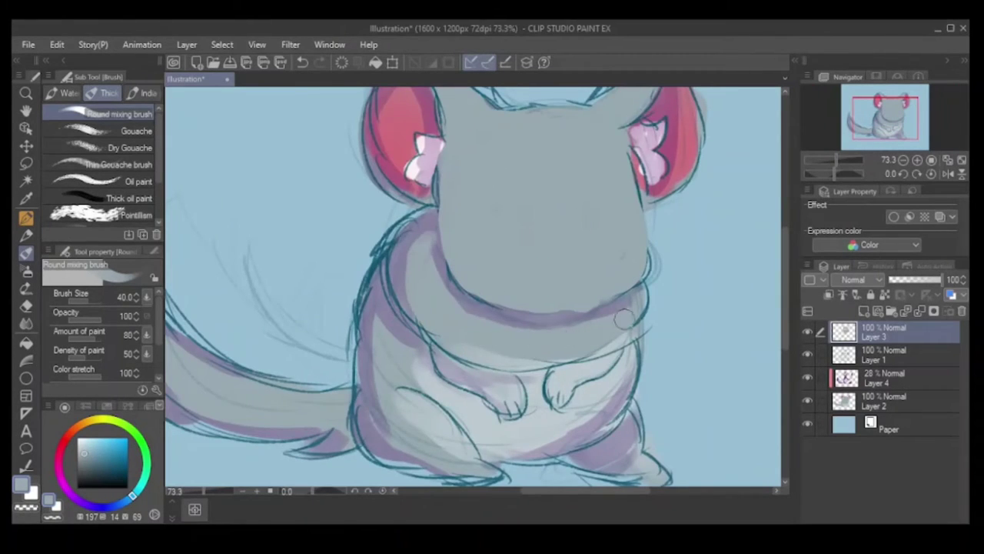
Cover the hind feet in grey, then paint over the sketch lines along the ears' upper edges and crown at brush size 20
scroll(413, 438, down, 4)
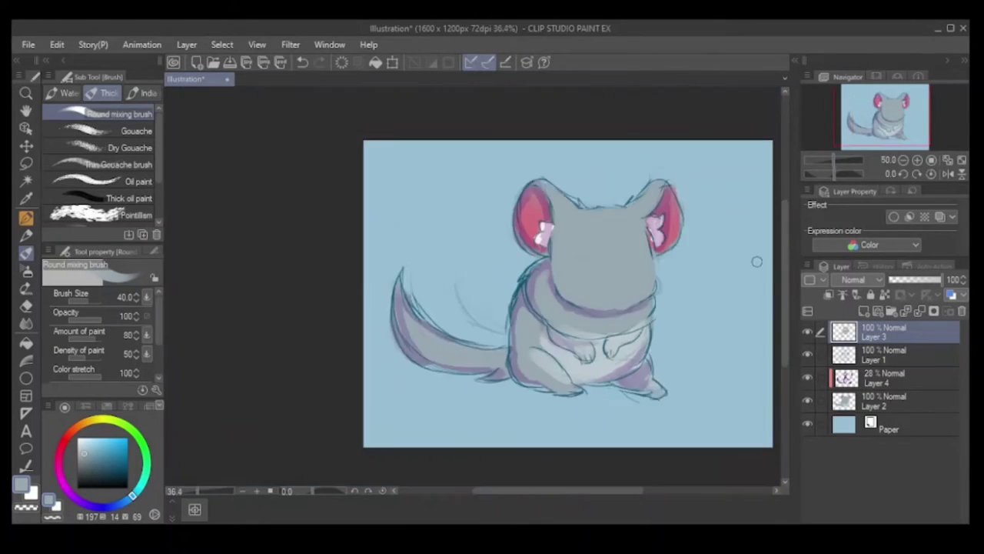
scroll(515, 157, up, 4)
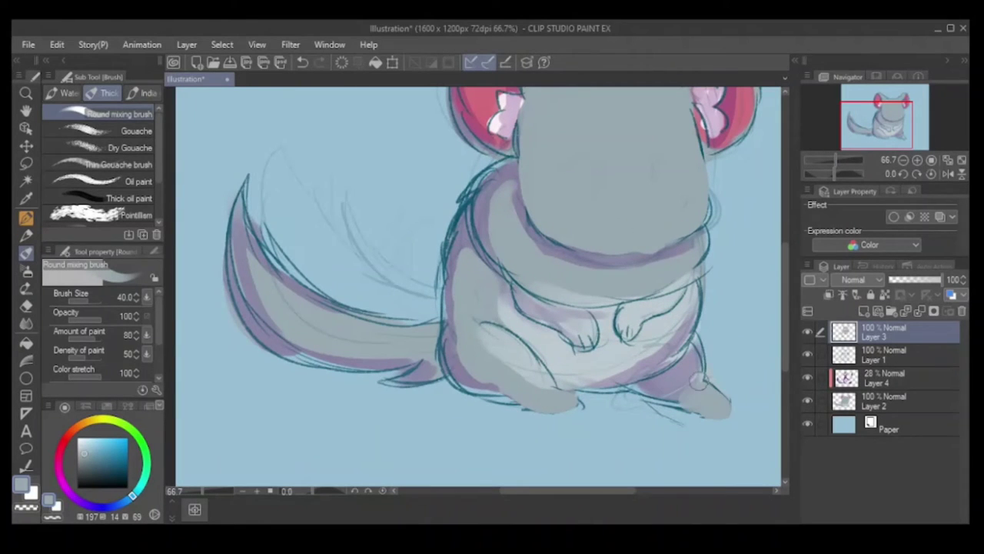
scroll(681, 222, down, 4)
scroll(439, 154, up, 5)
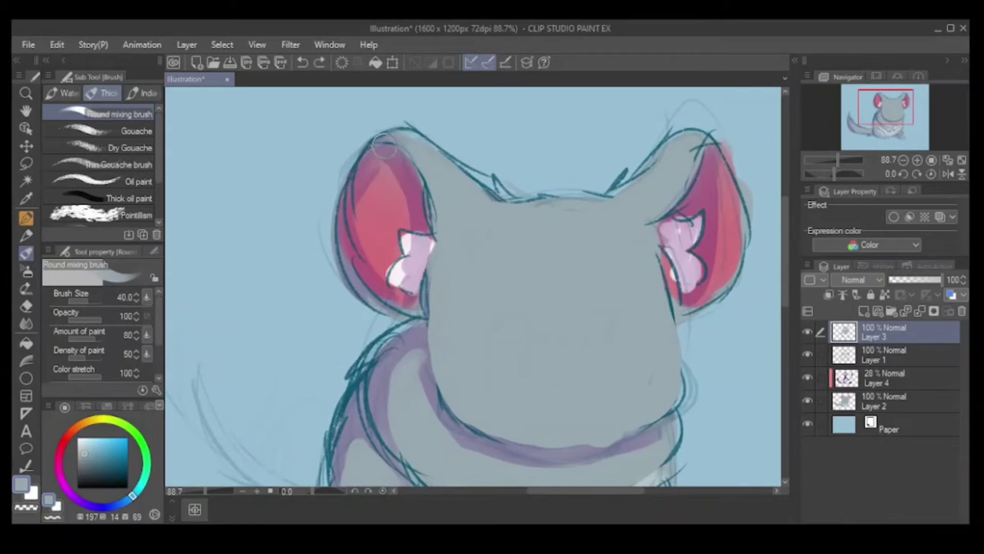
key(ctrl+z)
key(bracketleft)
drag(409, 130, 484, 179)
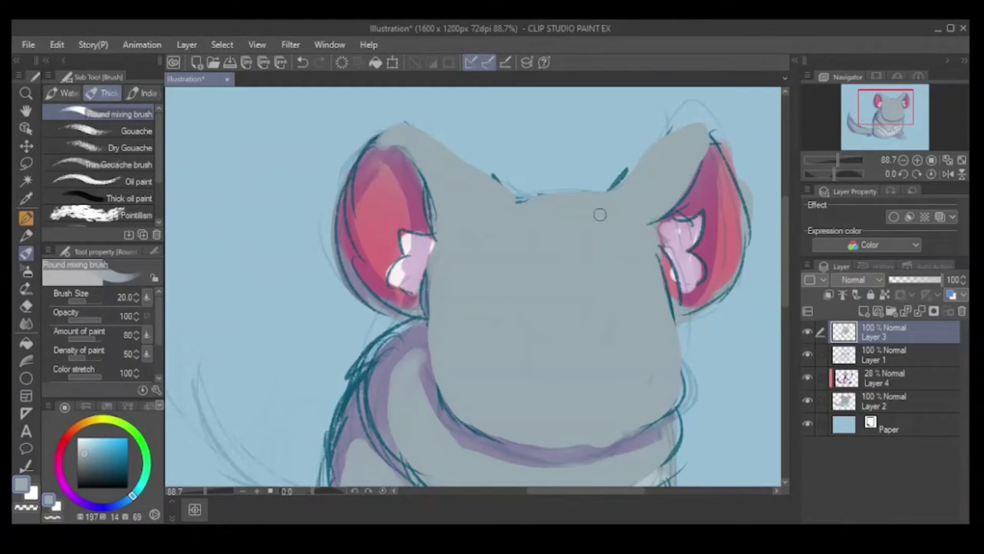
drag(472, 161, 389, 143)
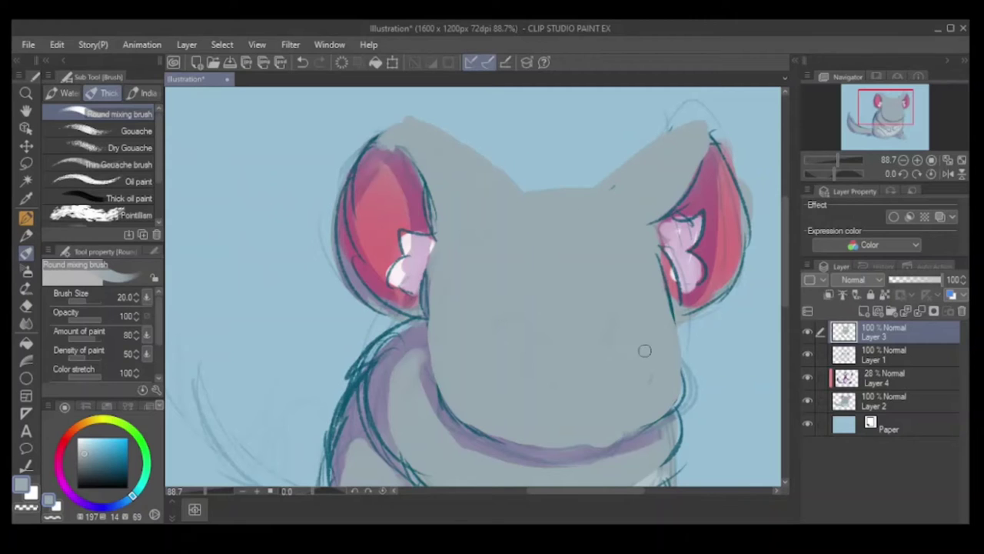
Paint grey over the middle of the tail to cover its shading edge and inner sketch lines
scroll(496, 255, down, 5)
scroll(492, 322, up, 5)
scroll(446, 331, down, 4)
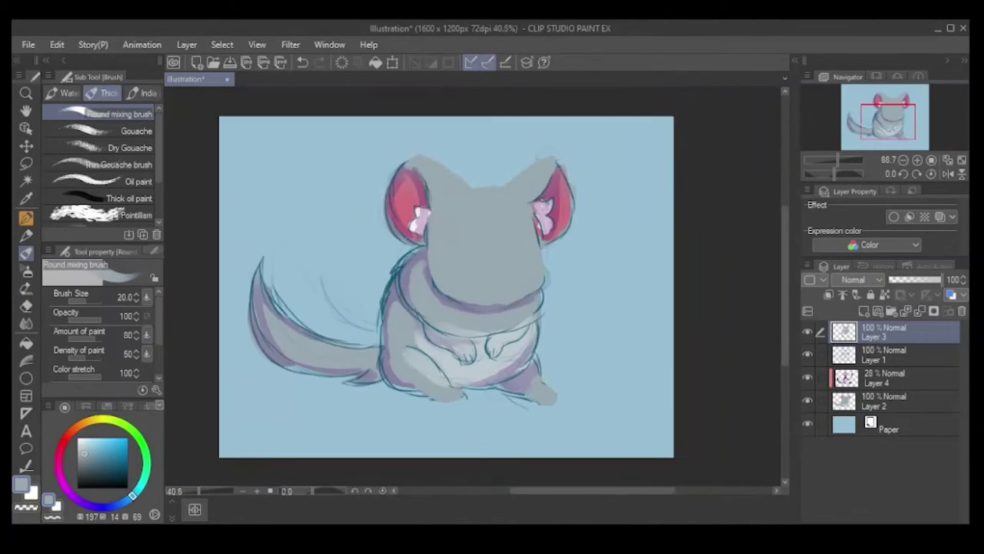
scroll(311, 361, up, 4)
mouse_move(283, 339)
mouse_down()
mouse_move(372, 384)
mouse_move(459, 355)
mouse_up()
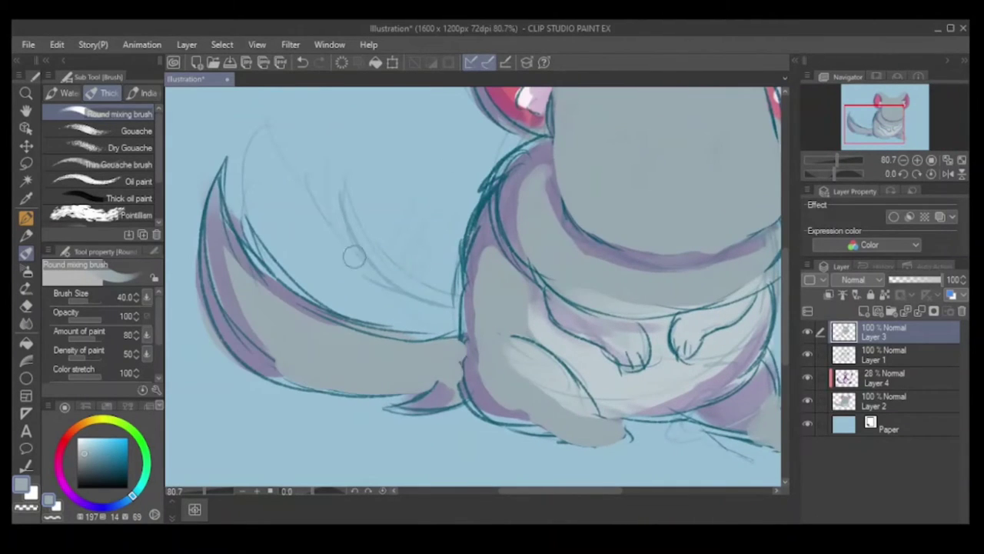
Sample the shadow purple and paint over the lines on the left shoulder, left side of the body and chest ruff
alt+click(513, 197)
drag(503, 172, 531, 157)
drag(480, 191, 472, 303)
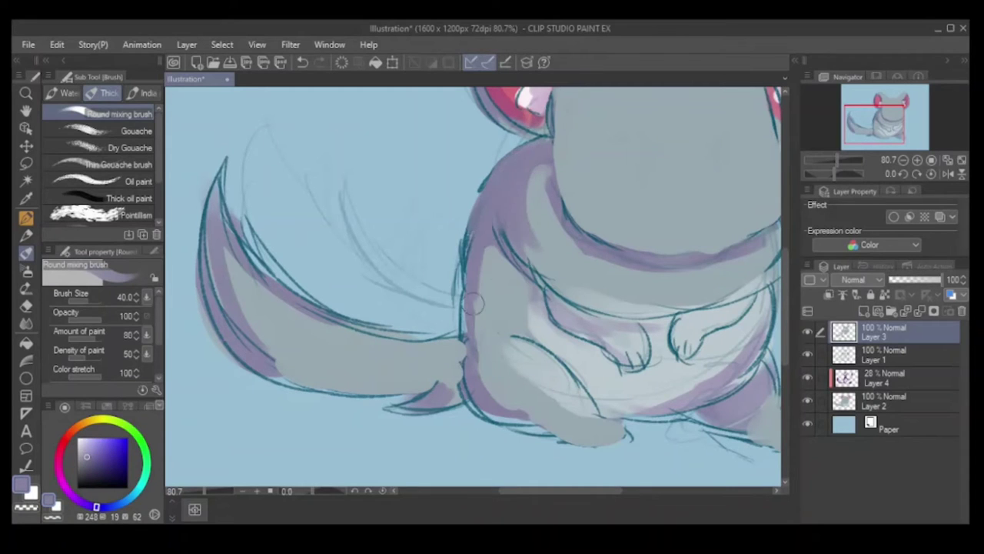
drag(555, 172, 629, 250)
Extend the purple shadow beneath the chin and blend it smoothly into the shoulder and chest ruff
scroll(679, 230, down, 8)
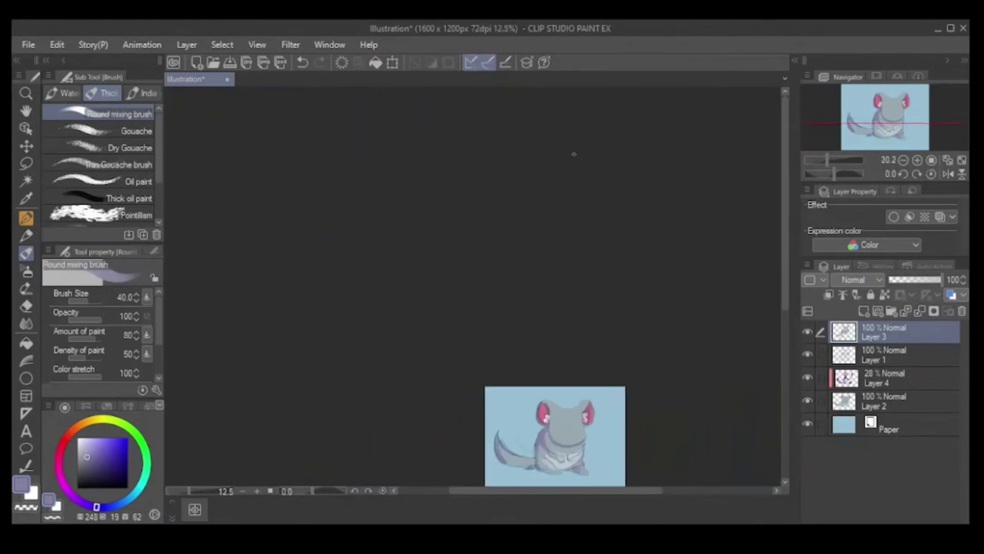
scroll(573, 154, up, 8)
drag(590, 378, 548, 388)
mouse_move(373, 287)
mouse_down()
mouse_move(391, 347)
mouse_move(504, 398)
mouse_move(600, 376)
mouse_up()
click(26, 323)
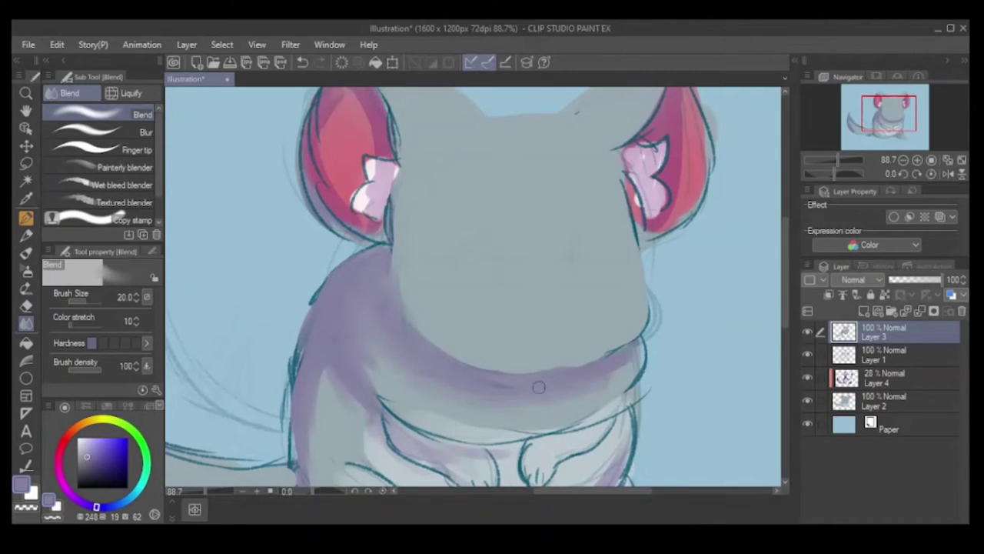
Paint a curved purple shadow along the left side of the head with the Round mixing brush at size 40
scroll(354, 396, down, 8)
scroll(582, 182, up, 8)
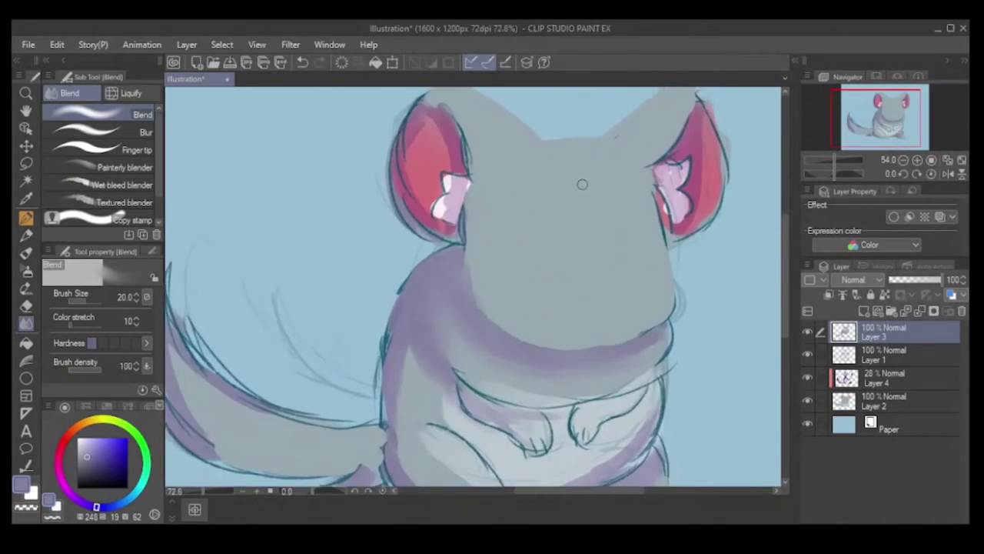
key(b)
scroll(542, 137, down, 6)
scroll(523, 127, up, 7)
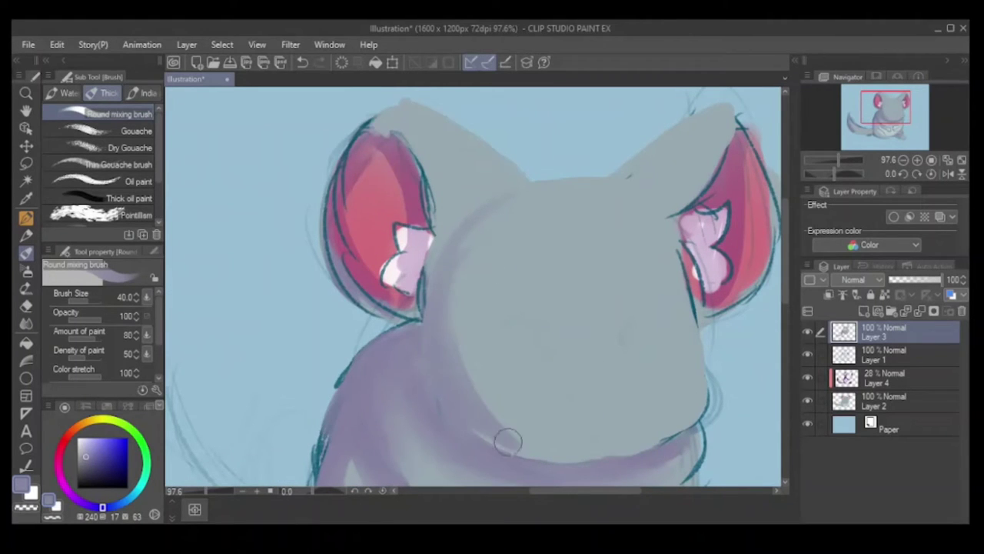
Paint a dark blue shadow under the left cheek and blend it into the purple of the ruff
click(123, 462)
mouse_move(416, 355)
mouse_down()
mouse_move(449, 432)
mouse_move(471, 446)
mouse_up()
scroll(604, 321, down, 3)
scroll(604, 320, up, 5)
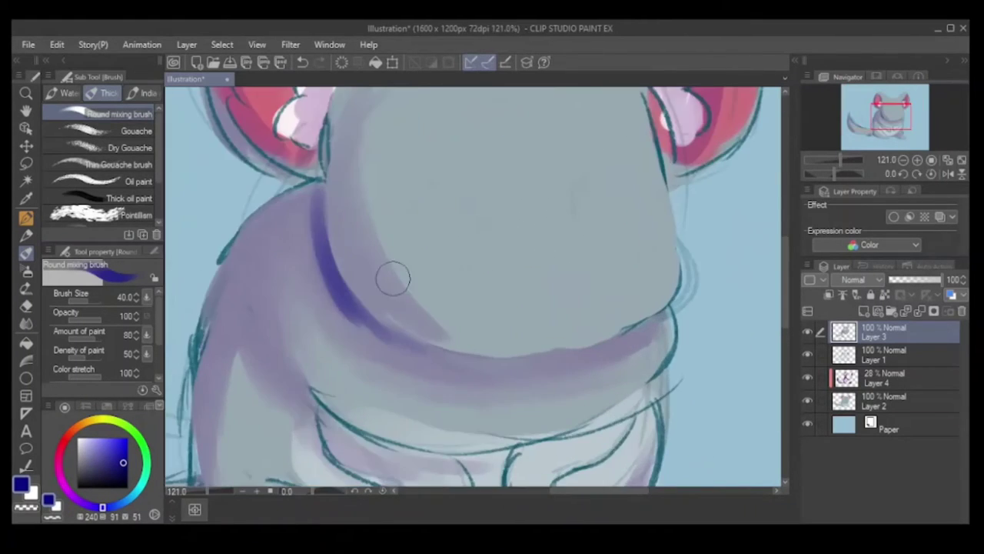
click(26, 324)
drag(316, 219, 342, 326)
Sample the shadow purple and paint over the lines along the tail's tip, upper edge and lower edge
scroll(343, 326, down, 5)
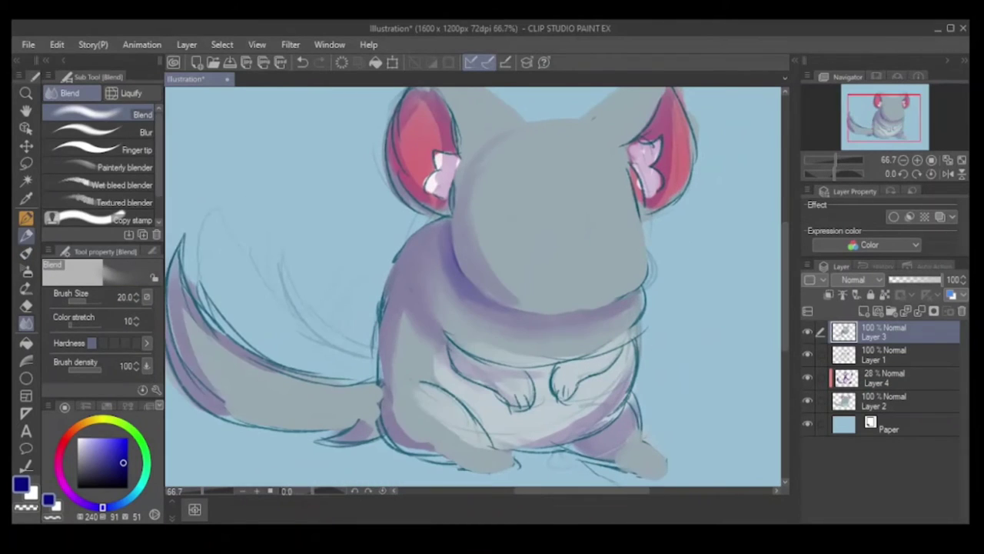
key(b)
scroll(310, 272, up, 5)
alt+click(279, 302)
drag(204, 125, 216, 239)
drag(215, 109, 376, 334)
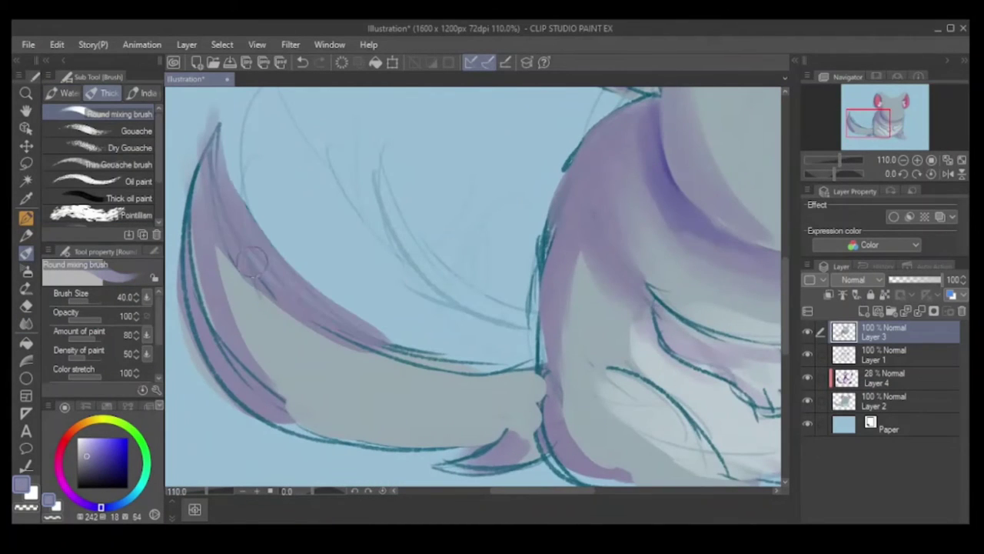
mouse_move(193, 139)
mouse_down()
mouse_move(226, 345)
mouse_move(418, 452)
mouse_move(422, 473)
mouse_up()
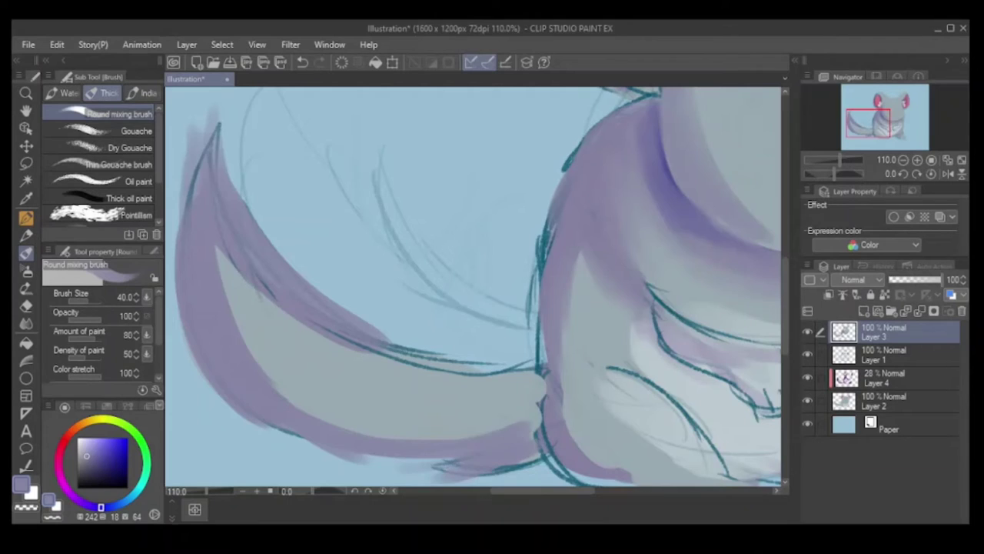
Sample the tail's grey and paint fur tufts breaking out of its lower and upper edges, covering the upper line
scroll(569, 257, down, 1)
mouse_move(454, 437)
mouse_down()
mouse_move(567, 397)
mouse_move(408, 418)
mouse_up()
alt+click(463, 347)
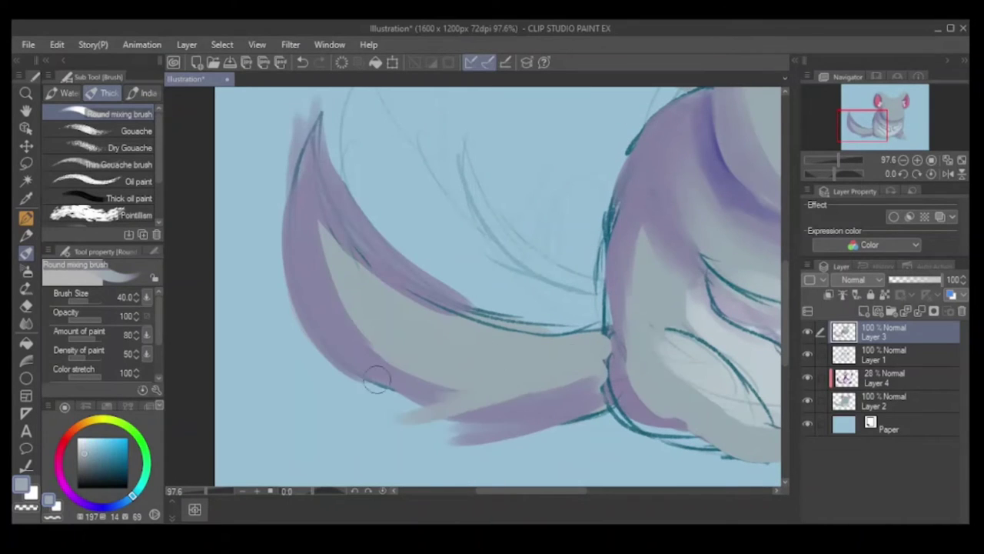
drag(380, 377, 446, 385)
drag(406, 223, 485, 317)
drag(346, 252, 414, 314)
mouse_move(473, 325)
mouse_down()
mouse_move(537, 329)
mouse_move(462, 309)
mouse_up()
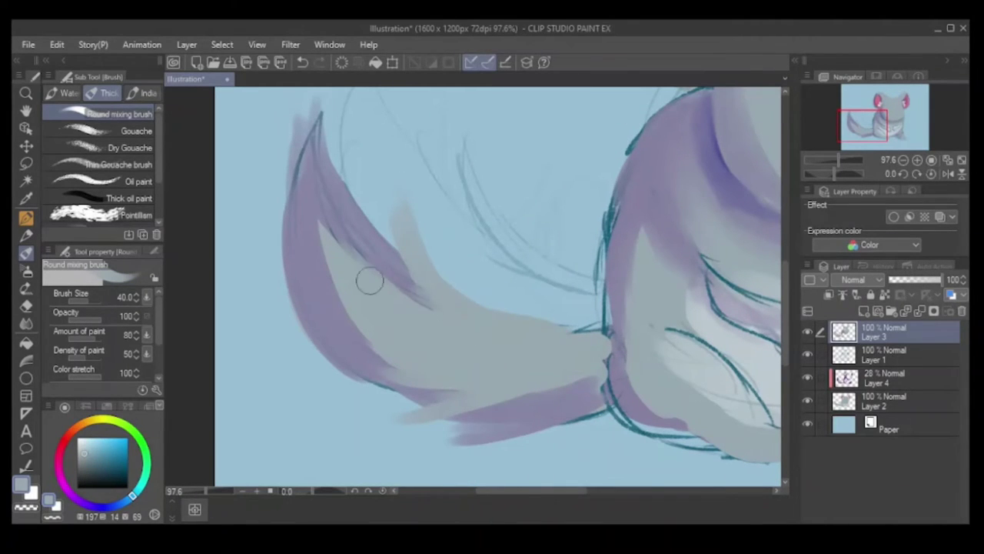
Paint purple over the lines at the tail's base, then sample grey and refine the shadow edges inside the tail
alt+click(620, 360)
drag(614, 328, 614, 401)
drag(601, 386, 558, 410)
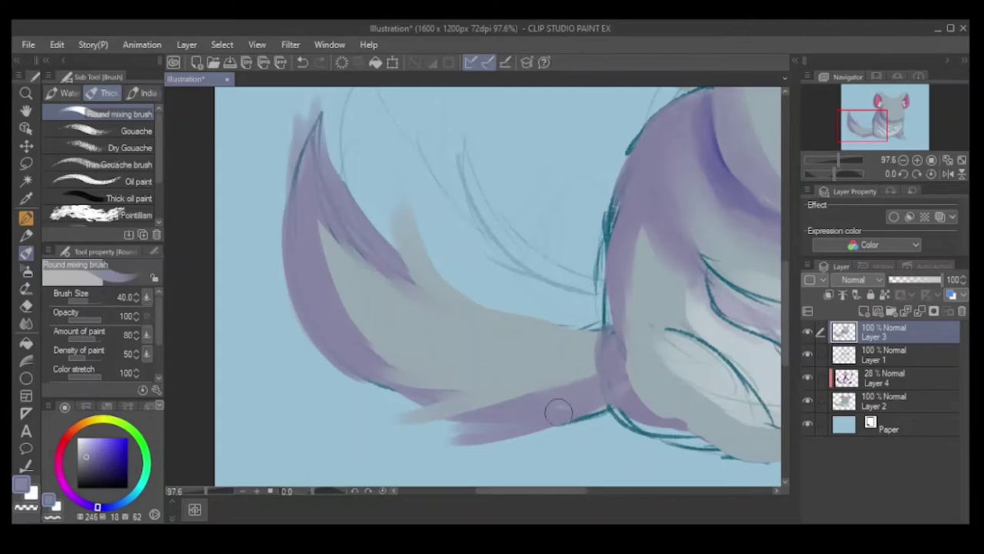
alt+click(331, 250)
mouse_move(319, 226)
mouse_down()
mouse_move(346, 319)
mouse_move(380, 361)
mouse_up()
mouse_move(343, 233)
mouse_down()
mouse_move(392, 276)
mouse_move(455, 290)
mouse_up()
Sample the belly's pale grey and paint over the lines and shading on the lower ruff, arms, belly and left thigh
scroll(507, 300, down, 2)
scroll(615, 292, up, 2)
alt+click(561, 351)
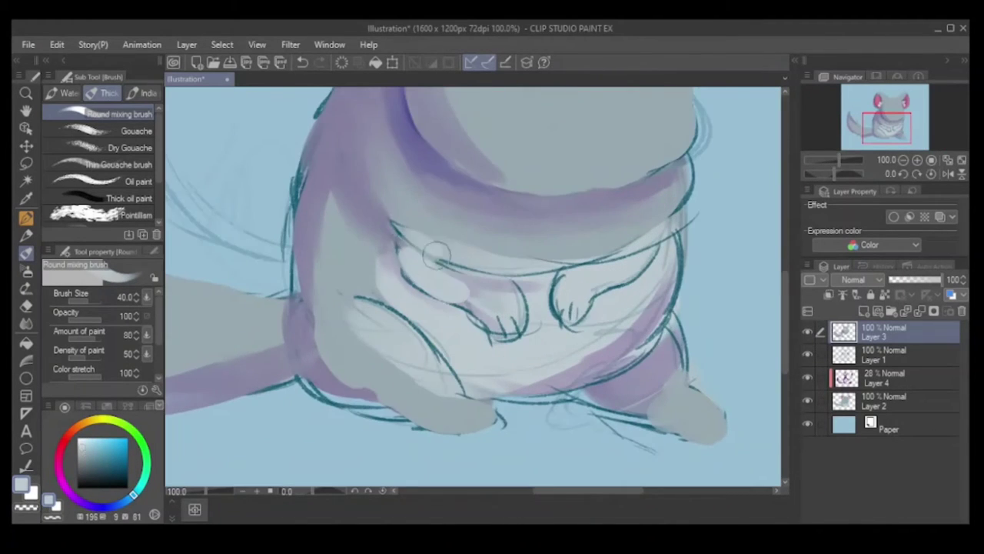
drag(435, 244, 552, 256)
drag(484, 251, 554, 250)
drag(411, 261, 467, 288)
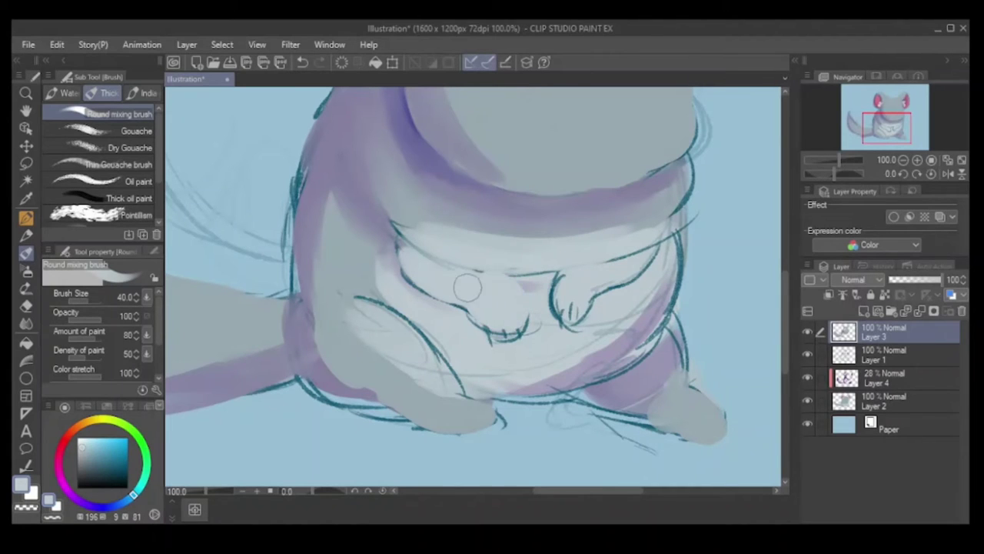
mouse_move(363, 301)
mouse_down()
mouse_move(418, 354)
mouse_move(482, 386)
mouse_move(658, 307)
mouse_move(548, 349)
mouse_move(569, 373)
mouse_move(589, 346)
mouse_up()
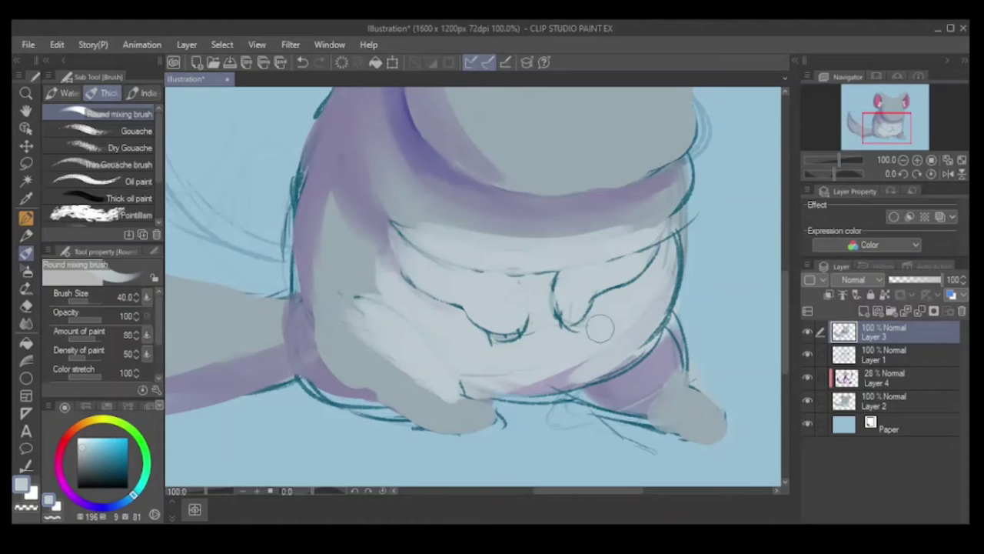
Paint a light purple shadow along the lower belly and the belly's right edge
alt+click(576, 308)
mouse_move(646, 323)
mouse_down()
mouse_move(582, 373)
mouse_move(523, 384)
mouse_move(457, 361)
mouse_move(506, 339)
mouse_up()
drag(679, 247, 667, 298)
Try painting lilac fur tufts inside the left ear and undo the strokes
scroll(634, 309, down, 5)
scroll(538, 207, up, 5)
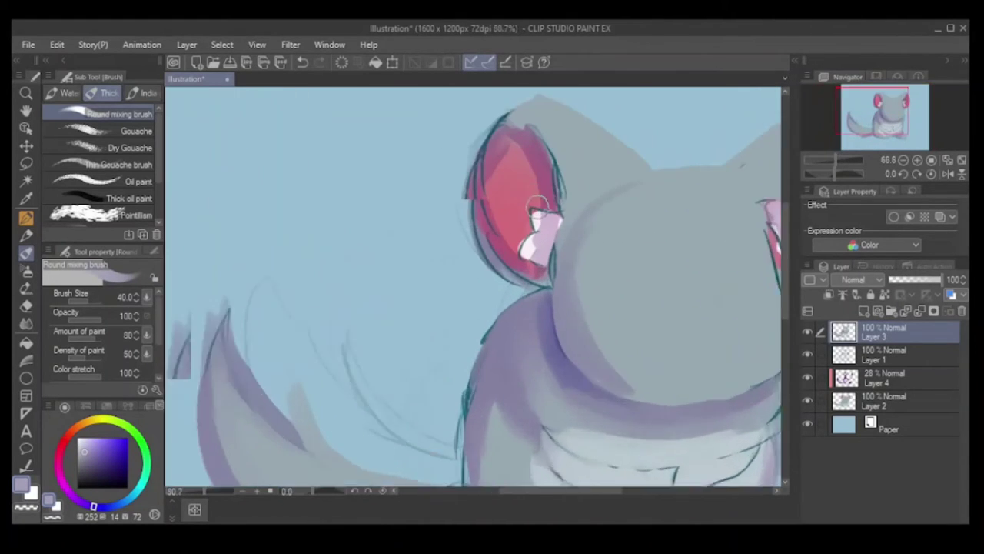
scroll(539, 206, up, 2)
mouse_move(565, 211)
mouse_down()
mouse_move(545, 227)
mouse_move(507, 201)
mouse_move(517, 228)
mouse_move(501, 246)
mouse_up()
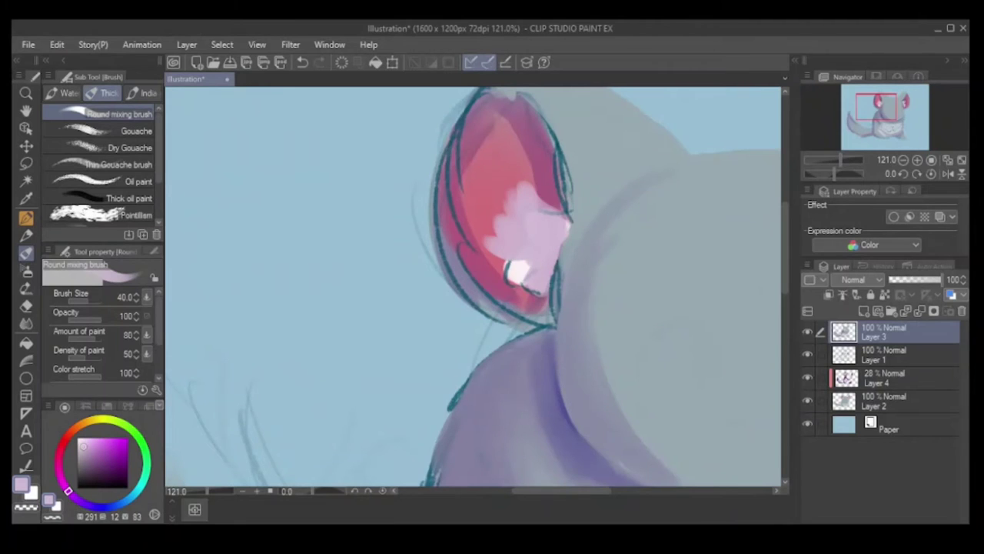
key(ctrl+z)
key(ctrl+z)
key(ctrl+z)
Blend the light purple shadow into the pale fur of the lower belly
scroll(423, 143, down, 5)
scroll(540, 272, up, 2)
scroll(541, 272, down, 2)
scroll(537, 266, up, 1)
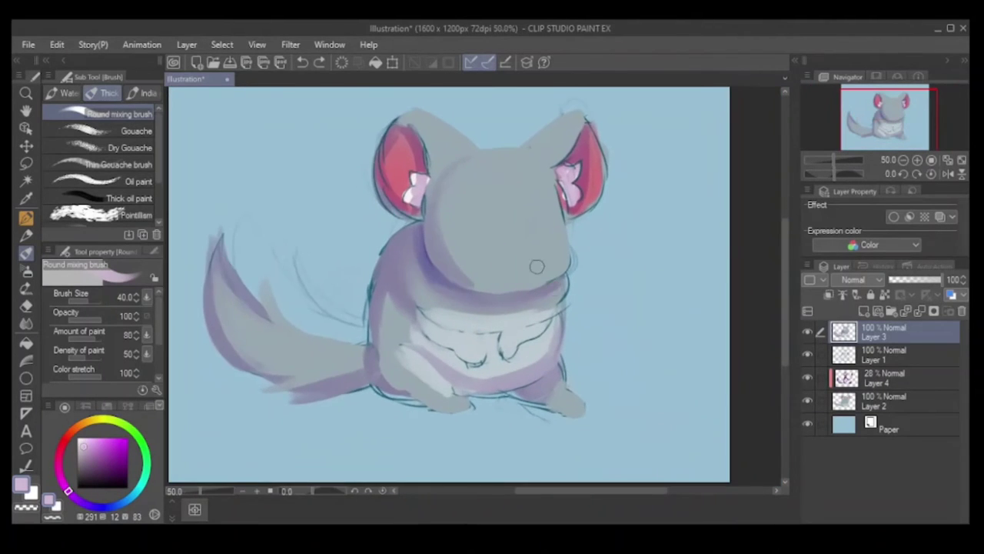
scroll(506, 341, up, 3)
key(j)
drag(495, 384, 506, 379)
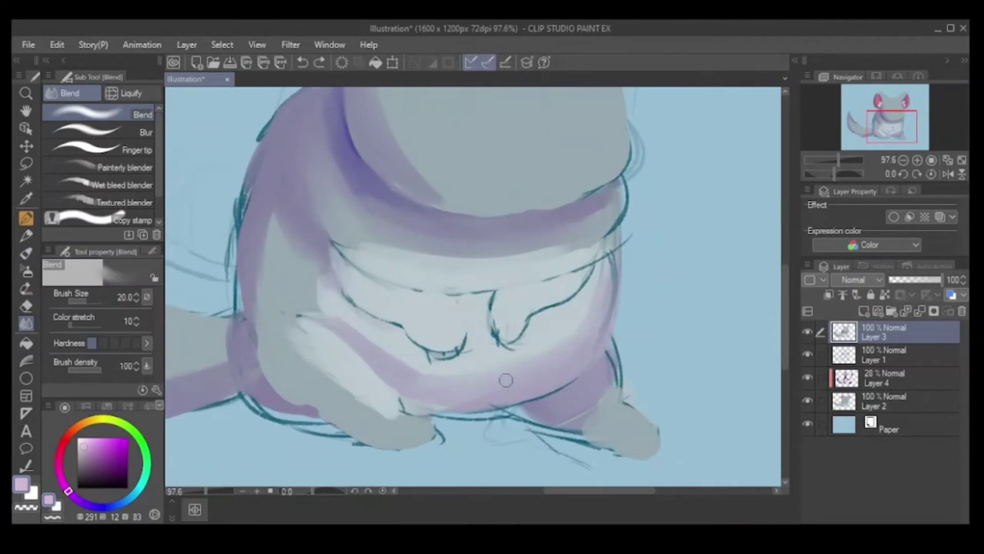
Soften the inner edge of the purple shadow on the left side of the head and sample the head's grey
scroll(592, 230, down, 5)
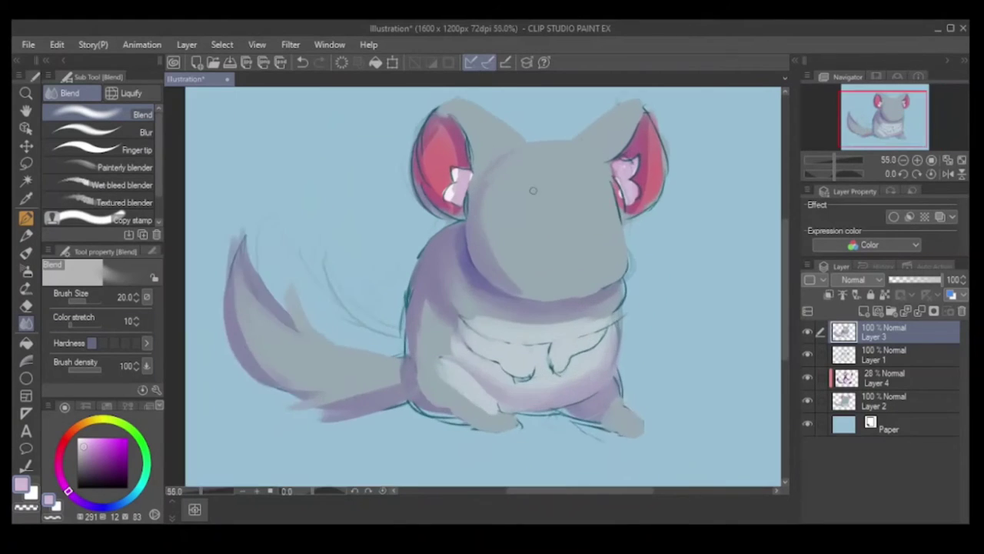
scroll(527, 343, up, 4)
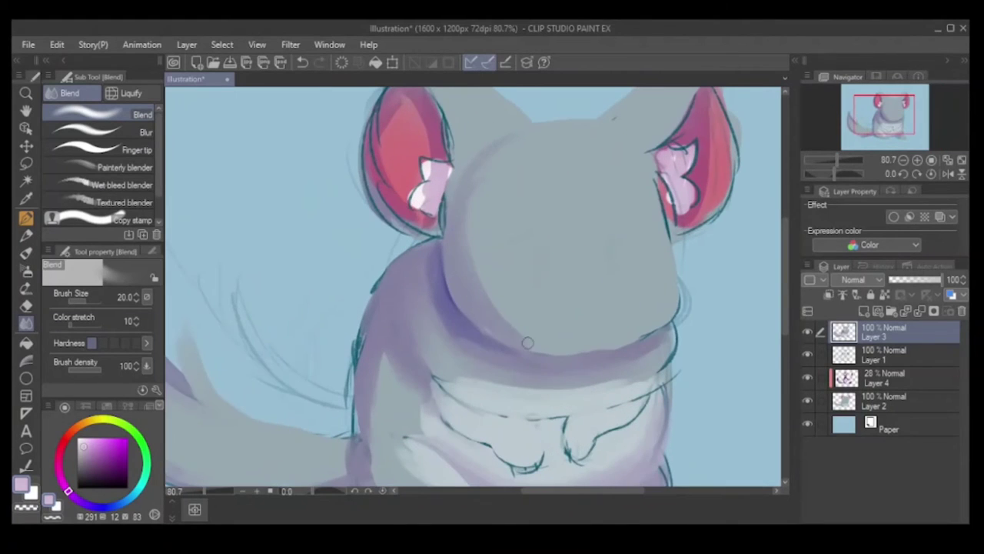
alt+click(543, 169)
key(b)
At brush size 20, paint purple over the right hind leg's lines and grey over the left foot's tip
scroll(607, 235, down, 4)
scroll(560, 311, up, 3)
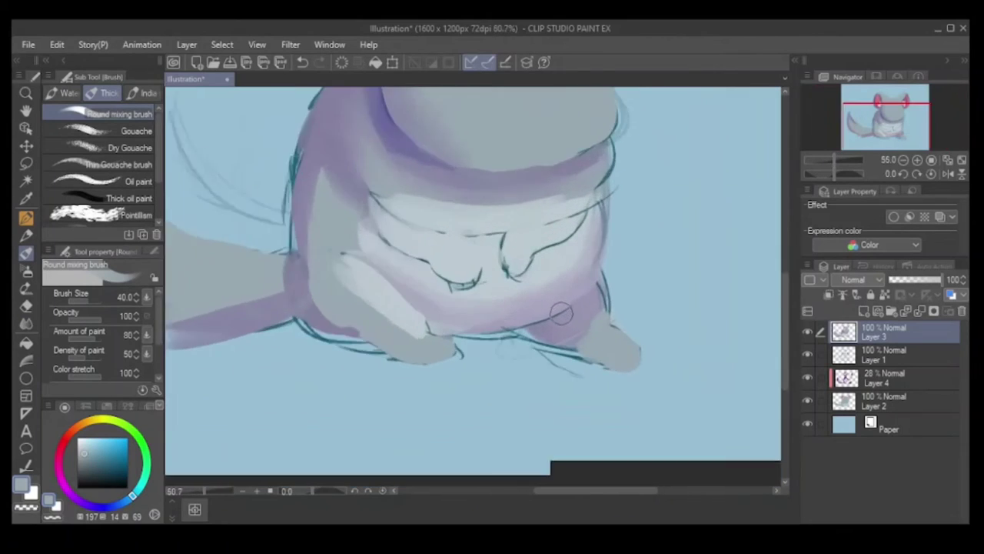
scroll(561, 312, up, 4)
alt+click(508, 342)
drag(628, 243, 605, 295)
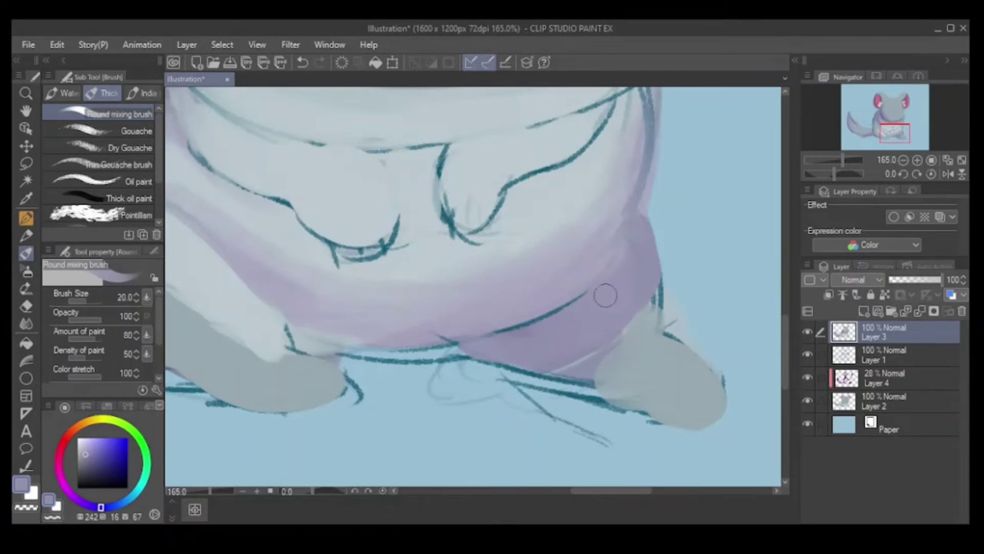
drag(515, 353, 546, 371)
alt+click(302, 371)
scroll(302, 371, down, 5)
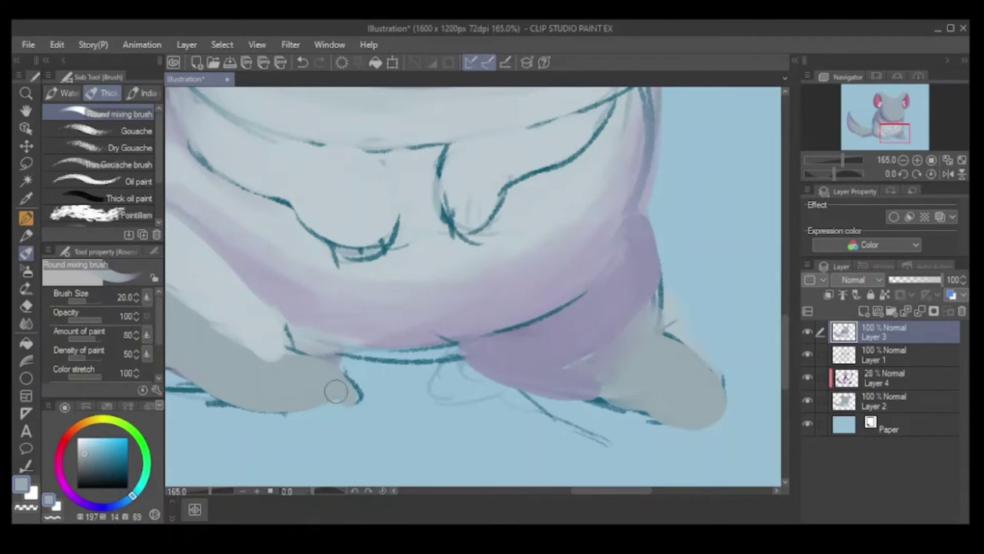
Paint sampled pink over the left ear's interior and fluff, then cover its outer rim with sampled purple
scroll(531, 202, up, 3)
alt+click(380, 168)
scroll(379, 169, up, 3)
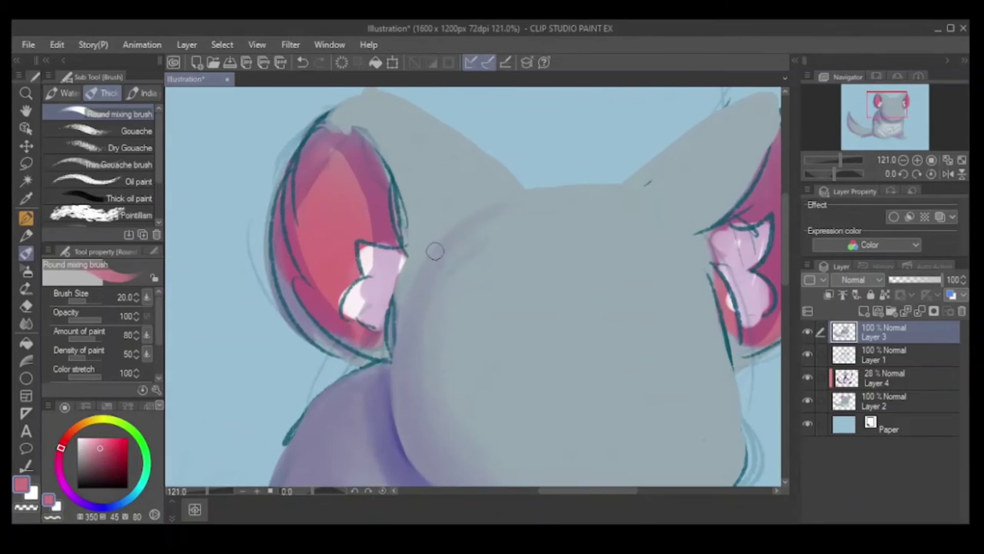
mouse_move(381, 231)
mouse_down()
mouse_move(365, 288)
mouse_move(349, 301)
mouse_up()
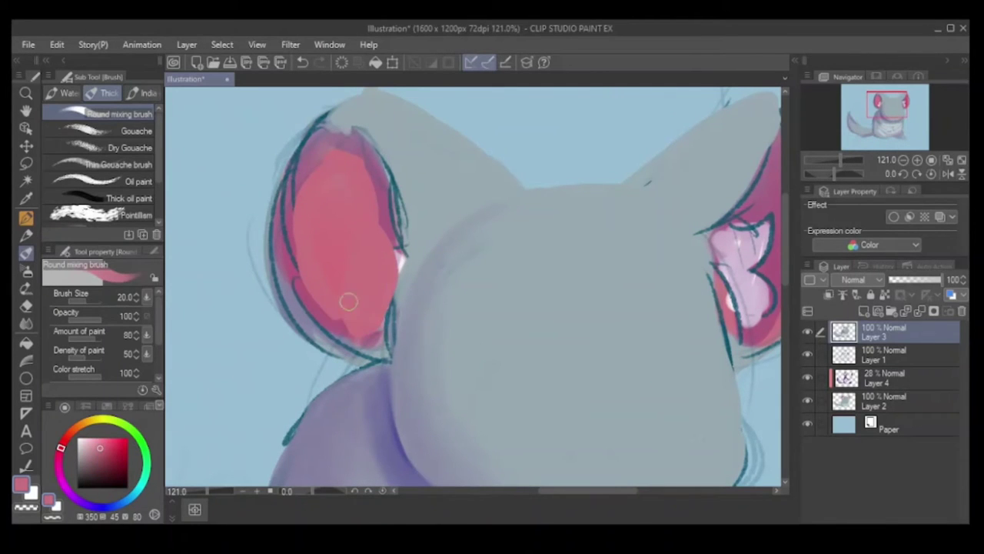
alt+click(337, 142)
mouse_move(337, 142)
mouse_down()
mouse_move(285, 198)
mouse_move(294, 233)
mouse_move(299, 200)
mouse_move(307, 223)
mouse_move(289, 276)
mouse_up()
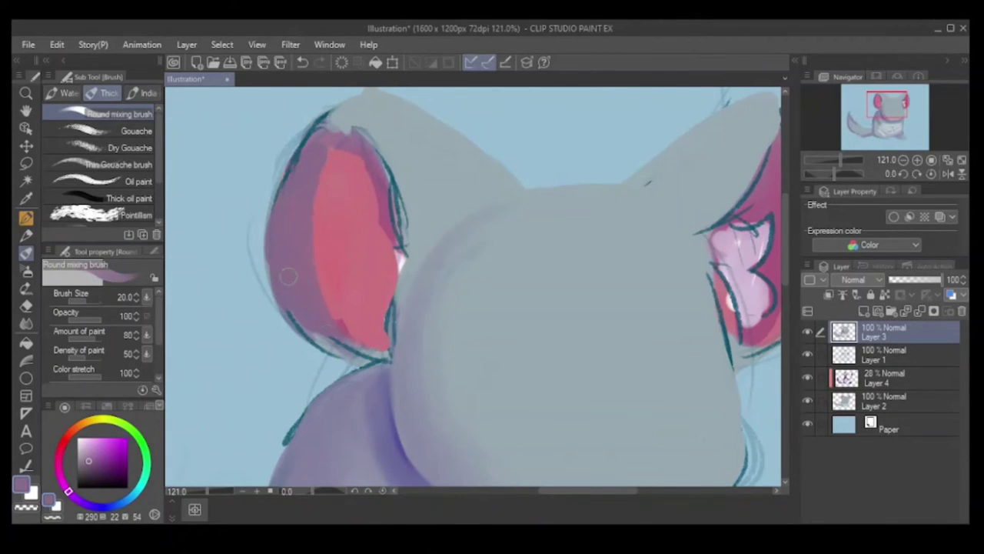
scroll(301, 256, down, 3)
scroll(569, 253, up, 4)
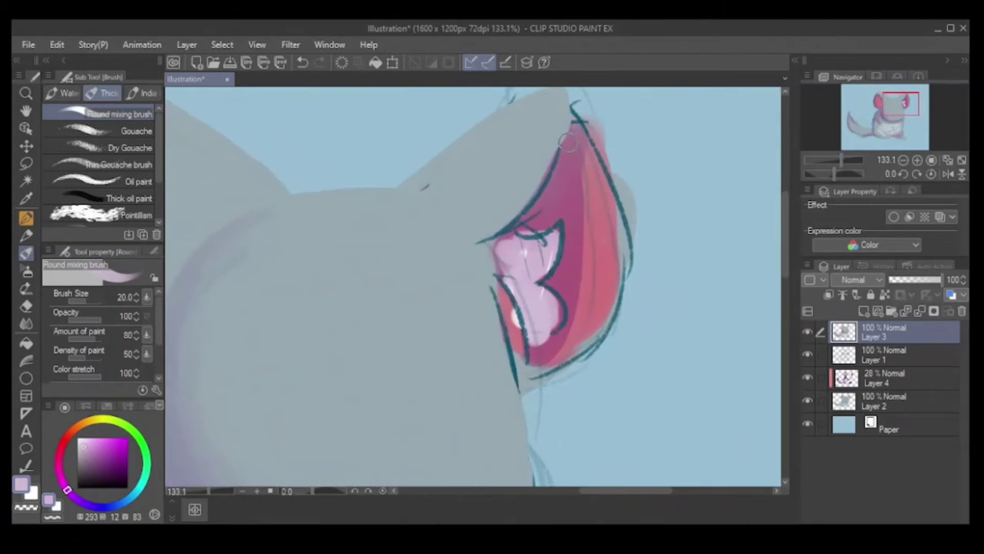
Paint sampled red-pink and mauve over the right ear's outer rim and inner shadow to cover the sketch lines
alt+click(600, 239)
drag(587, 144, 607, 309)
scroll(638, 264, down, 9)
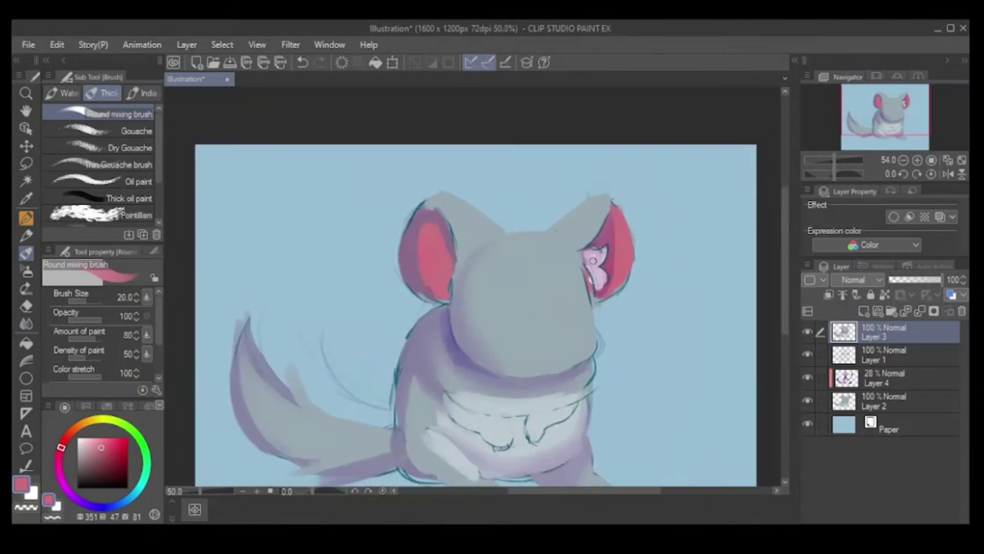
scroll(629, 279, up, 8)
drag(655, 281, 582, 337)
drag(615, 258, 625, 146)
alt+click(618, 257)
mouse_move(612, 286)
mouse_down()
mouse_move(617, 142)
mouse_move(602, 310)
mouse_up()
mouse_move(630, 150)
mouse_down()
mouse_move(636, 290)
mouse_move(573, 330)
mouse_up()
Sample the pale pink and paint pointed fluff tufts inside the right ear over its sketch lines
alt+click(593, 242)
drag(597, 228, 607, 197)
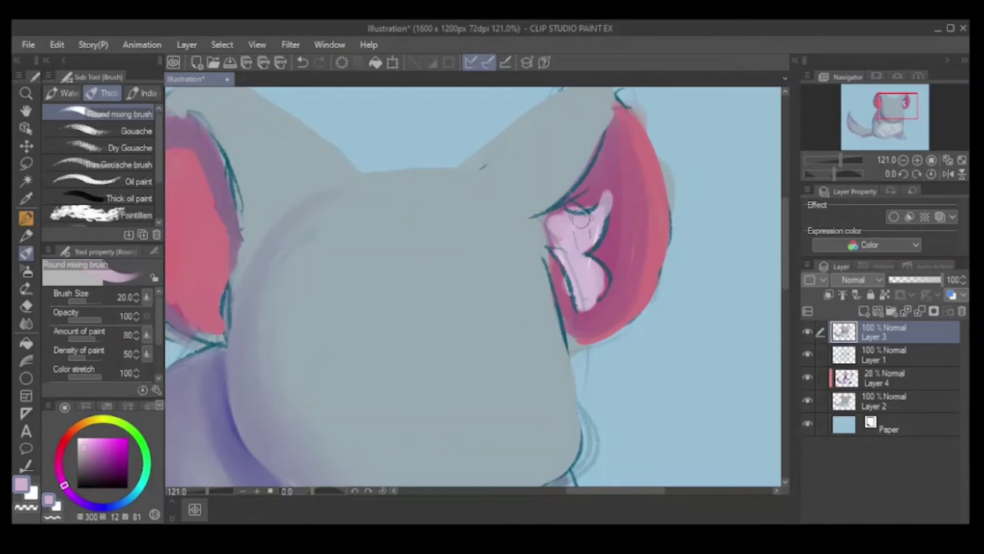
drag(589, 243, 621, 227)
drag(585, 258, 624, 271)
drag(551, 244, 588, 325)
Paint pale pink fluff with pointed tufts in the lower inner part of the left ear
scroll(627, 292, down, 6)
scroll(296, 223, up, 7)
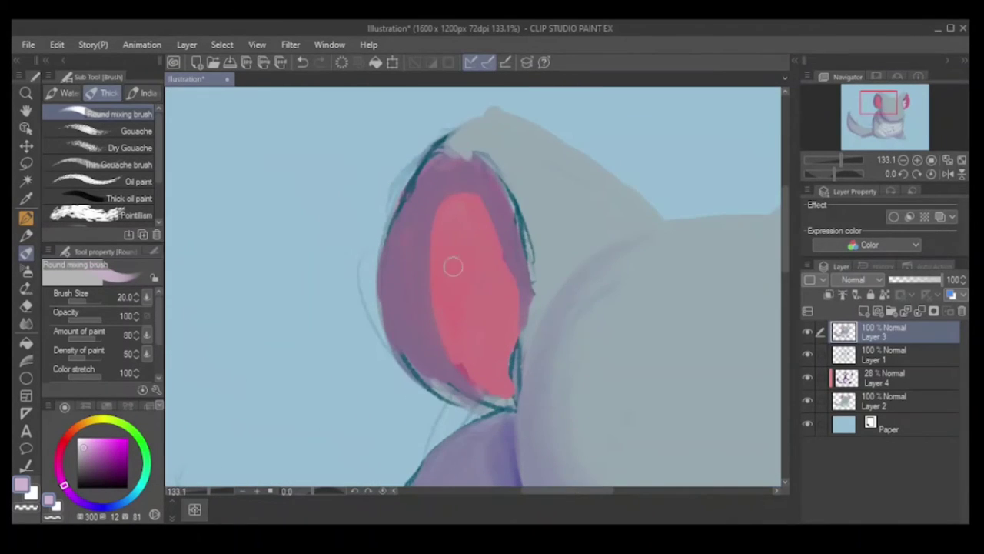
drag(515, 311, 472, 256)
mouse_move(515, 331)
mouse_down()
mouse_move(463, 304)
mouse_move(503, 361)
mouse_move(490, 378)
mouse_up()
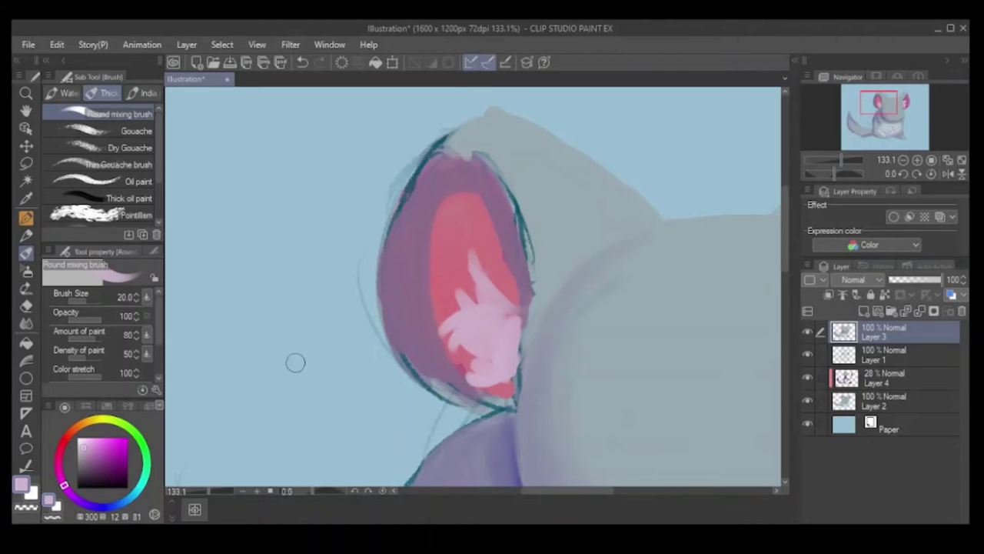
Blend the boundary between red and purple inside the left ear at size 20, then return to the Round mixing brush
key(j)
drag(438, 323, 478, 386)
scroll(428, 230, down, 9)
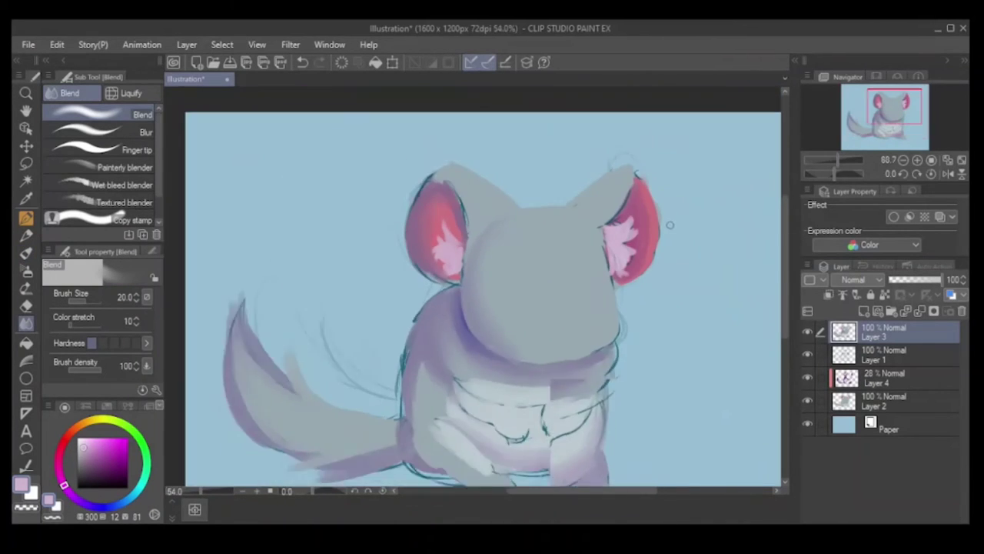
scroll(526, 236, up, 5)
key(b)
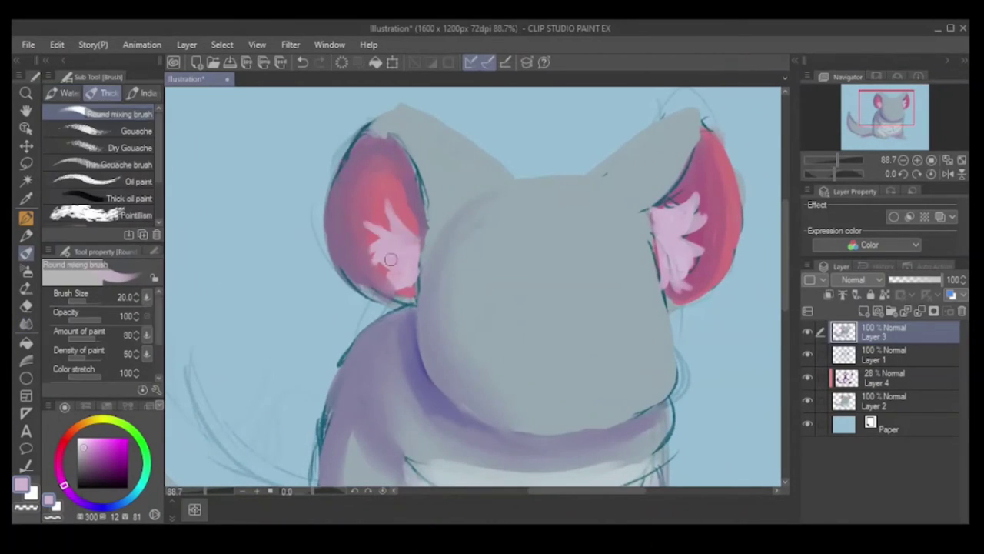
Try painting a sampled purple outer rim with a grey band along the left ear's outer side
scroll(512, 311, down, 6)
scroll(479, 253, up, 10)
scroll(485, 265, down, 7)
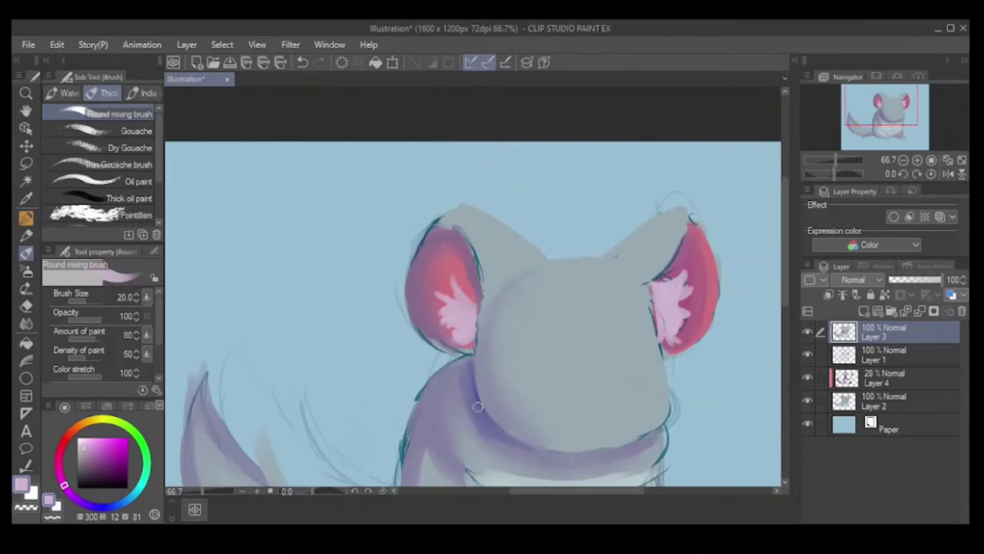
alt+click(478, 404)
scroll(467, 376, up, 6)
scroll(467, 376, up, 1)
mouse_move(350, 204)
mouse_down()
mouse_move(458, 307)
mouse_move(415, 279)
mouse_up()
alt+click(516, 121)
drag(372, 223, 459, 296)
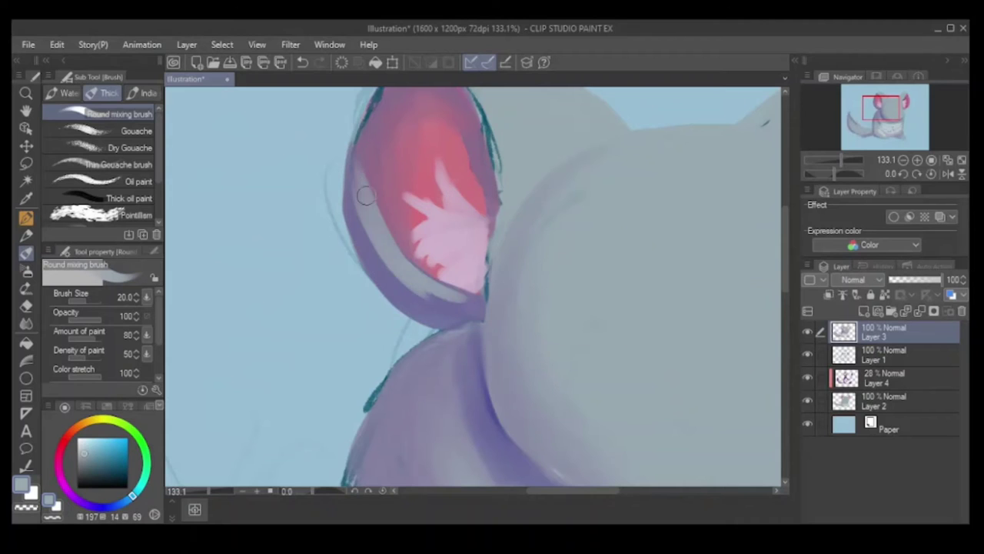
drag(367, 197, 362, 130)
drag(424, 294, 486, 305)
scroll(485, 306, down, 8)
scroll(465, 330, up, 4)
scroll(464, 327, up, 8)
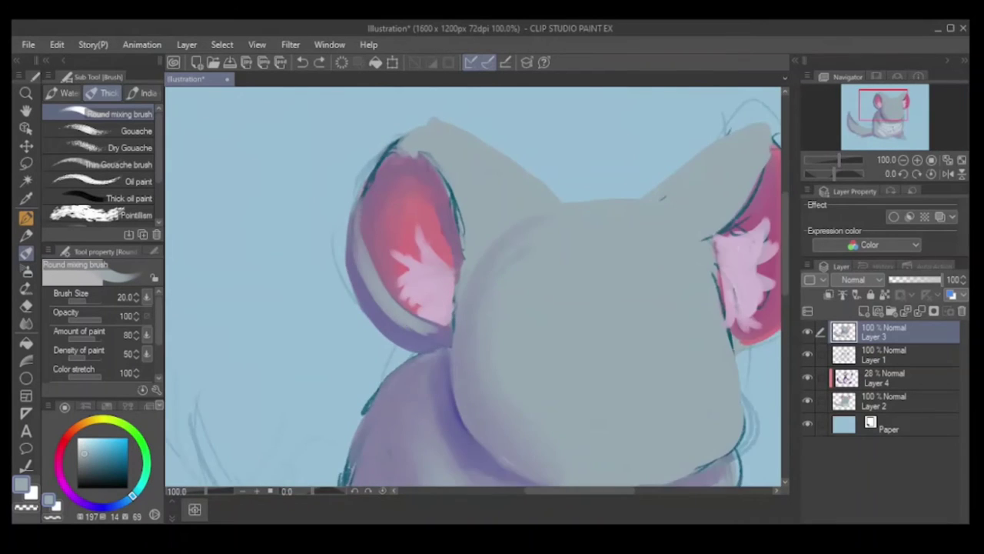
scroll(464, 326, down, 6)
scroll(408, 254, up, 5)
Sample the left ear's mauve and paint over its lower inner edge
alt+click(360, 289)
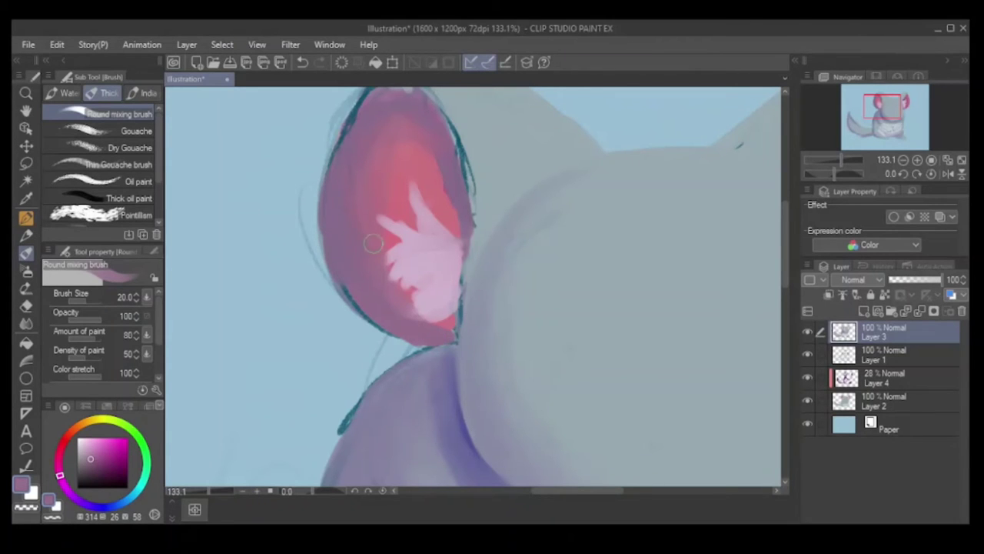
scroll(373, 243, down, 5)
scroll(468, 218, up, 5)
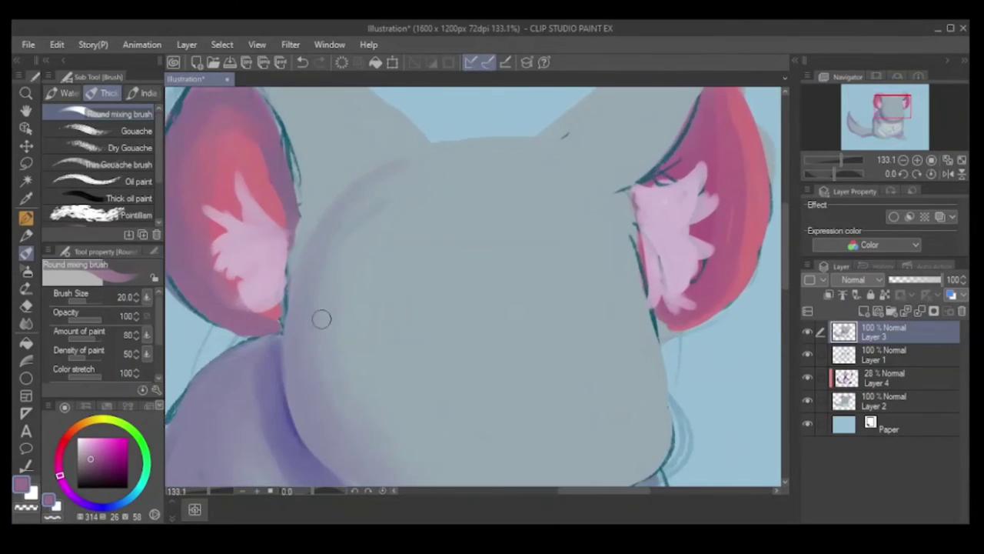
Sample the head's purple shadow and paint a shadow where the right ear meets the head
alt+click(321, 318)
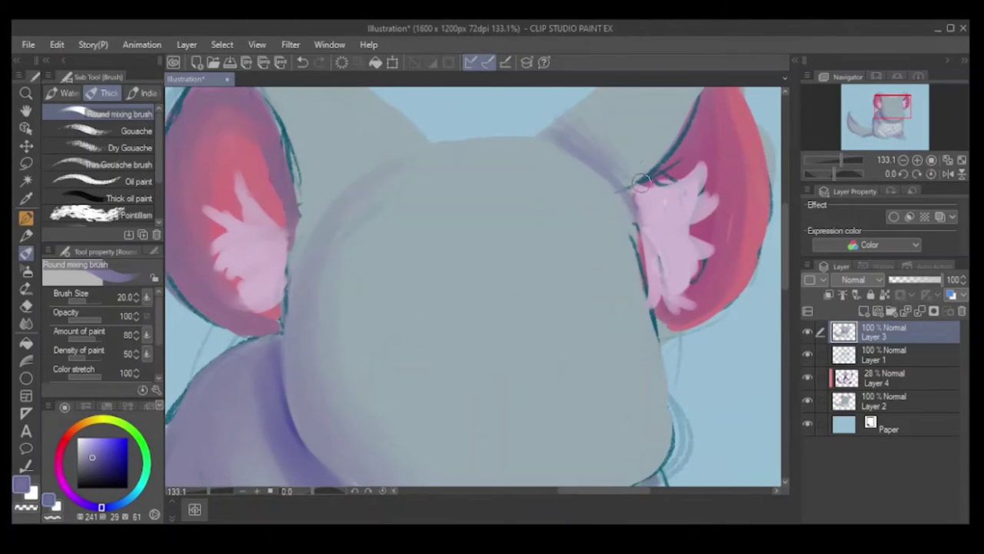
scroll(639, 181, down, 5)
scroll(538, 308, up, 3)
scroll(563, 263, down, 3)
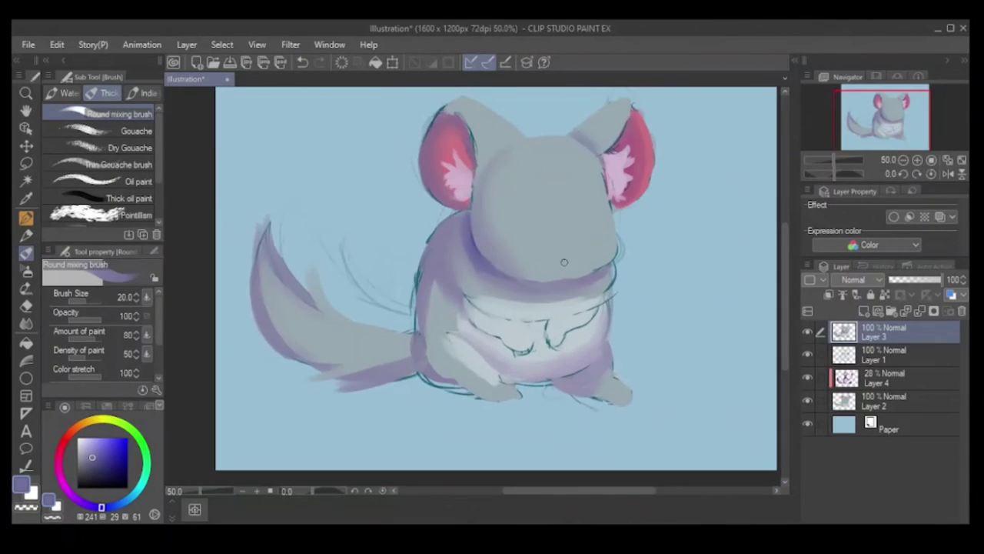
With dark navy Thick oil paint, raised to brush size 17, outline the back, the head's left side and the right cheek
scroll(564, 262, up, 4)
drag(87, 456, 102, 466)
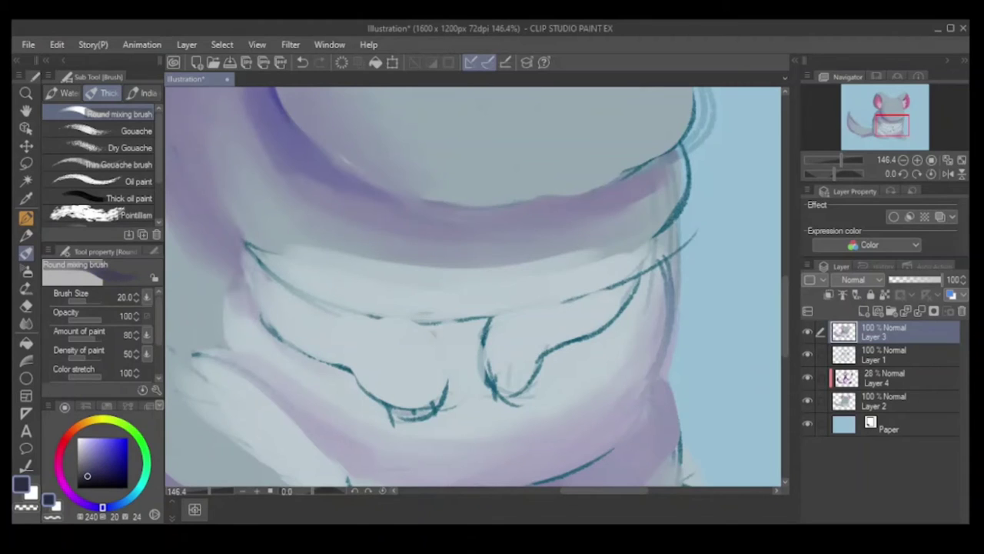
click(123, 198)
scroll(430, 231, down, 4)
scroll(365, 164, up, 2)
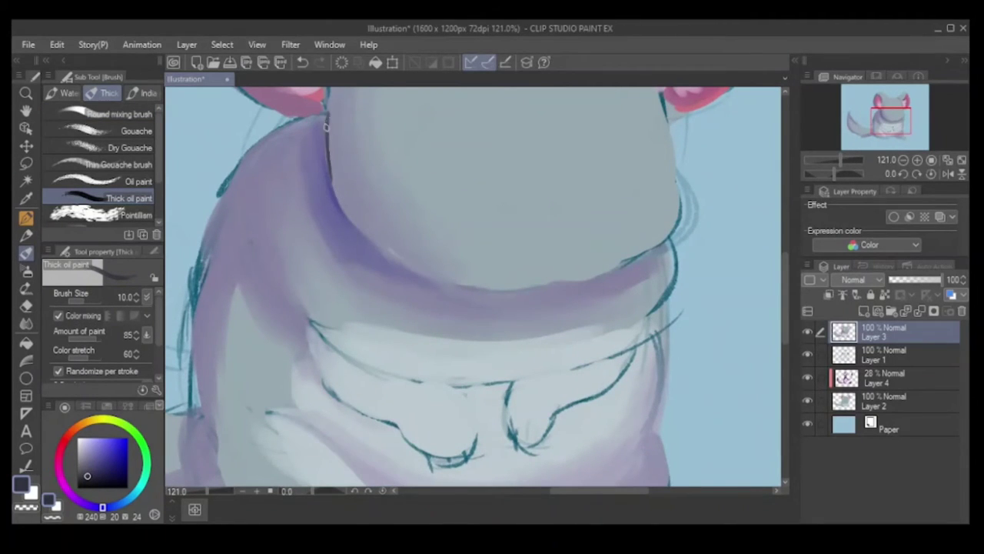
mouse_move(308, 116)
mouse_down()
mouse_move(209, 230)
mouse_move(192, 330)
mouse_move(201, 406)
mouse_move(210, 407)
mouse_up()
scroll(429, 205, down, 2)
scroll(428, 206, up, 2)
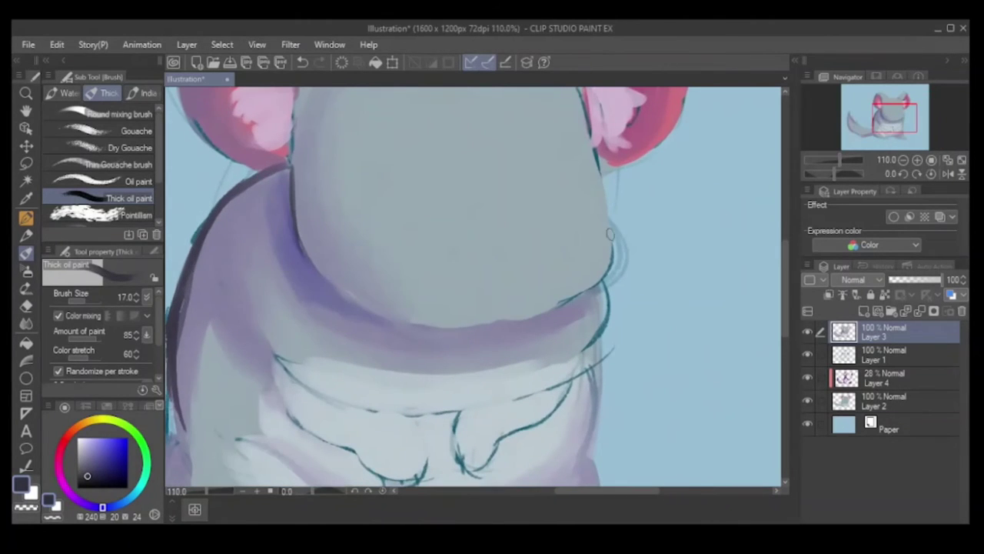
scroll(541, 305, down, 3)
scroll(402, 174, up, 4)
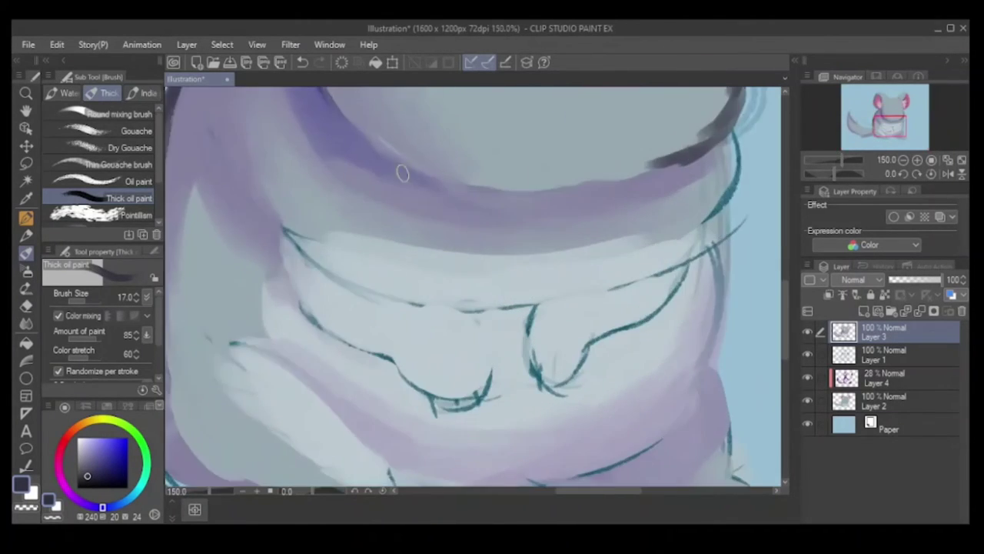
Ink the shoulder and chest lines, then the left forearm and paw with its fingers
mouse_move(208, 132)
mouse_down()
mouse_move(419, 306)
mouse_move(738, 201)
mouse_up()
scroll(533, 288, down, 3)
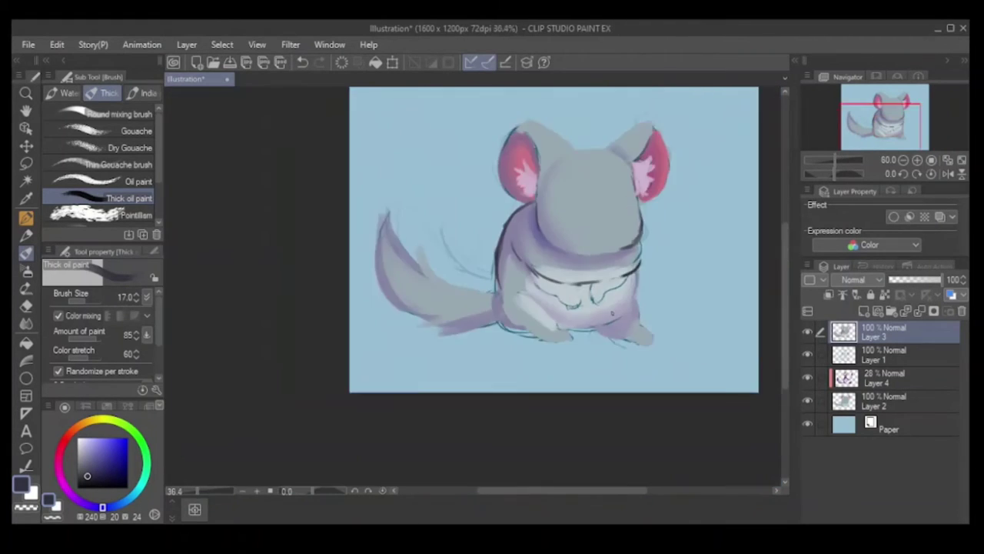
scroll(532, 288, up, 4)
drag(379, 234, 604, 370)
drag(626, 269, 601, 370)
drag(560, 326, 582, 398)
drag(612, 330, 624, 388)
Ink the right forearm and paw, adding short finger strokes at its tip
scroll(526, 301, down, 4)
scroll(567, 289, up, 2)
scroll(568, 289, up, 2)
mouse_move(702, 247)
mouse_down()
mouse_move(653, 283)
mouse_move(560, 386)
mouse_up()
drag(511, 280, 572, 373)
mouse_move(517, 352)
mouse_down()
mouse_move(508, 415)
mouse_move(543, 404)
mouse_up()
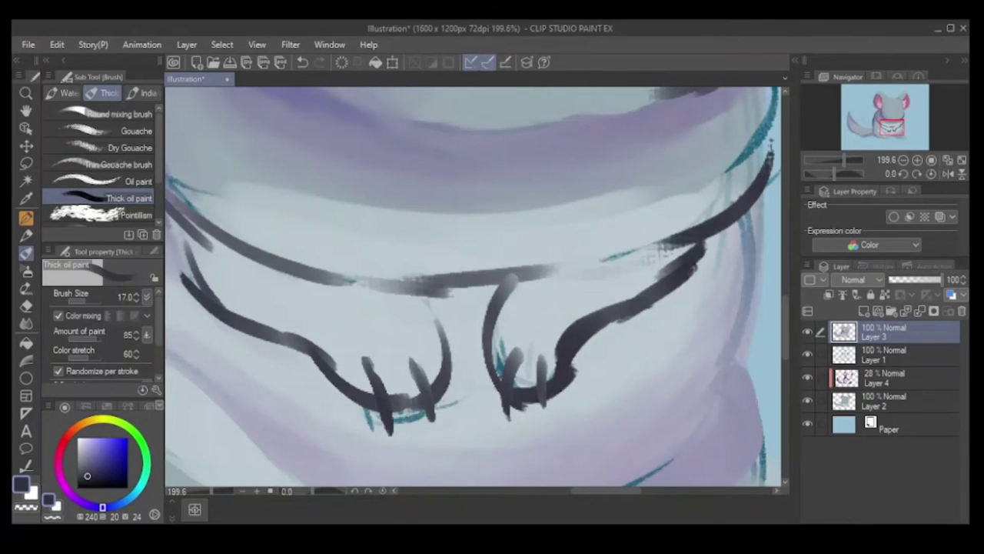
Outline the belly and the left hind leg in dark navy, including the foot's underside and toes
scroll(503, 277, down, 3)
scroll(653, 251, up, 1)
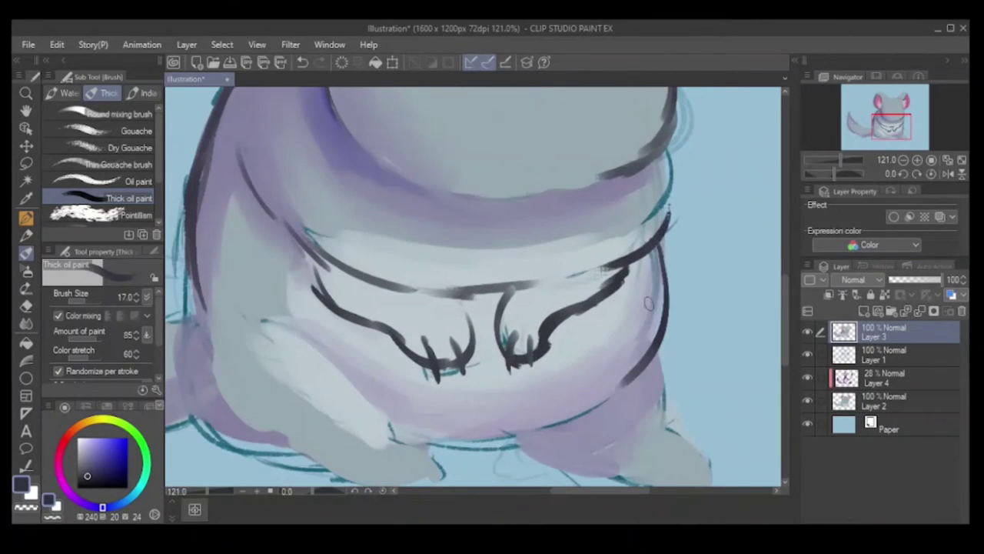
mouse_move(262, 322)
mouse_down()
mouse_move(383, 406)
mouse_move(438, 471)
mouse_up()
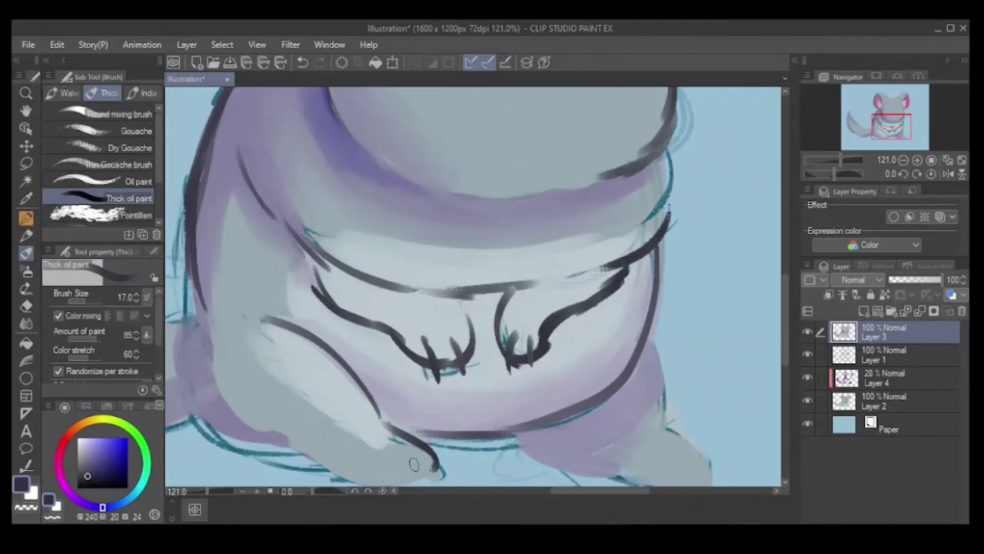
scroll(432, 357, down, 1)
scroll(411, 308, up, 4)
mouse_move(345, 245)
mouse_down()
mouse_move(333, 377)
mouse_move(443, 421)
mouse_up()
drag(436, 412, 575, 456)
drag(567, 422, 604, 455)
drag(530, 429, 572, 465)
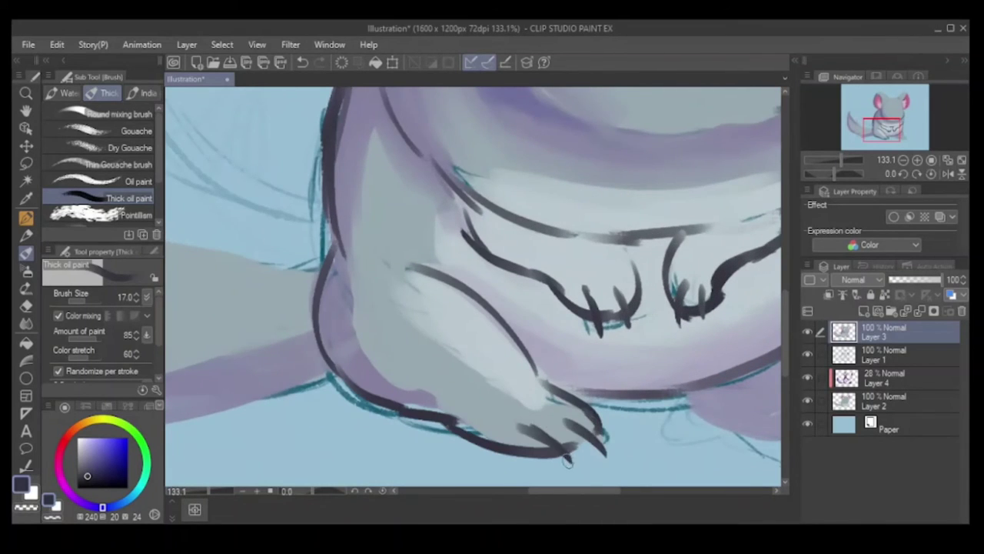
Outline the right hind leg and foot in dark navy and add the toe lines
scroll(626, 371, down, 4)
scroll(626, 372, up, 4)
drag(477, 365, 566, 419)
drag(626, 269, 643, 381)
drag(561, 414, 655, 440)
drag(647, 369, 700, 453)
drag(640, 421, 681, 468)
drag(663, 410, 701, 444)
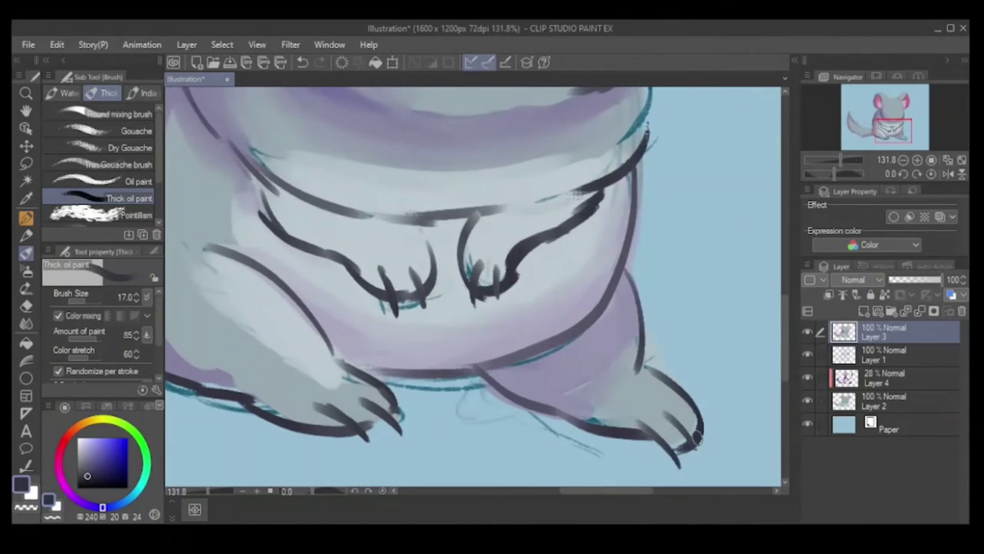
Paint two solid dark eyes on the face and draw a Y-shaped nose with a small mouth below
scroll(458, 205, down, 8)
scroll(457, 205, up, 3)
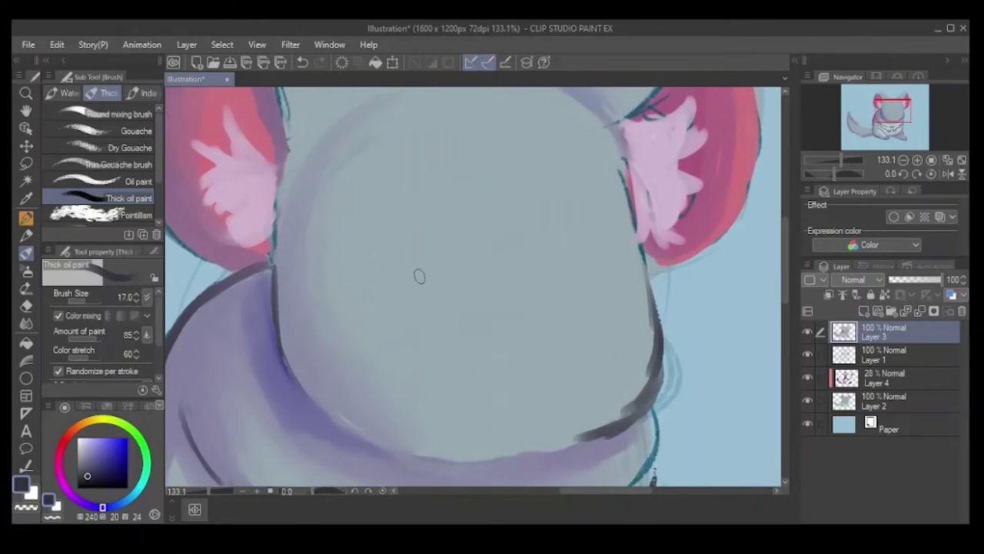
drag(388, 229, 361, 296)
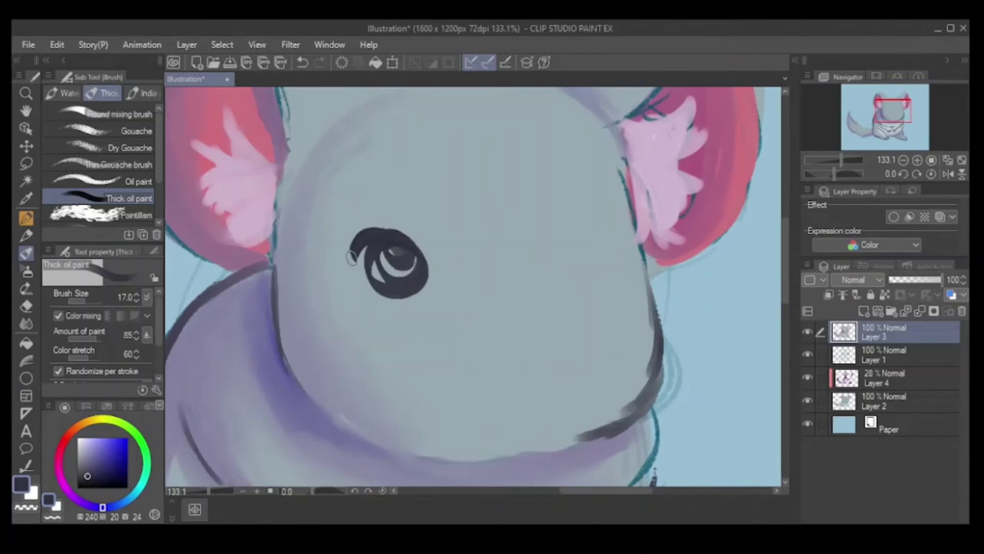
drag(365, 258, 379, 281)
drag(560, 243, 592, 261)
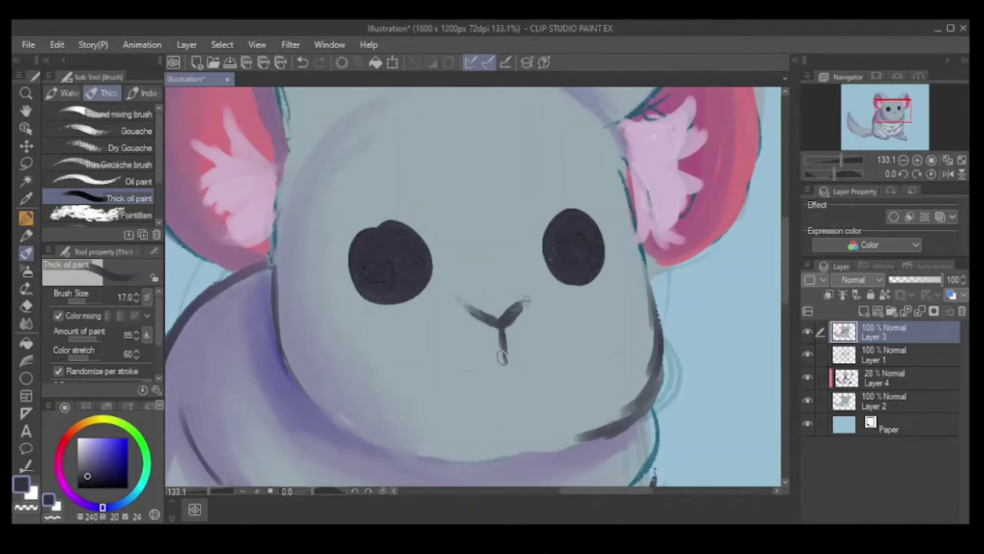
Ink the left ear's top and inner edges and the top of the head, undoing one stroke and reworking the ear's top
scroll(542, 178, down, 11)
scroll(514, 136, up, 10)
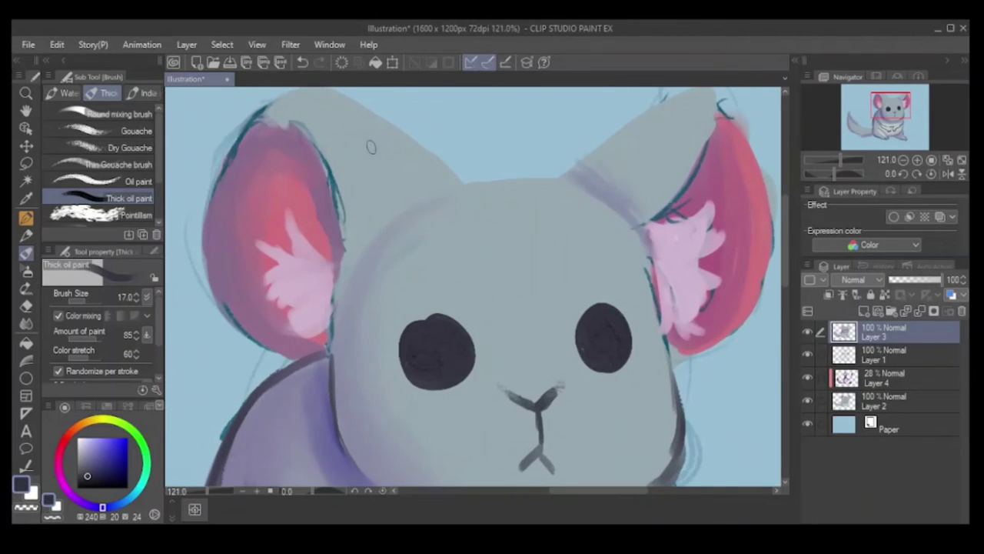
drag(257, 115, 365, 113)
mouse_move(351, 91)
mouse_down()
mouse_move(466, 173)
mouse_move(559, 190)
mouse_up()
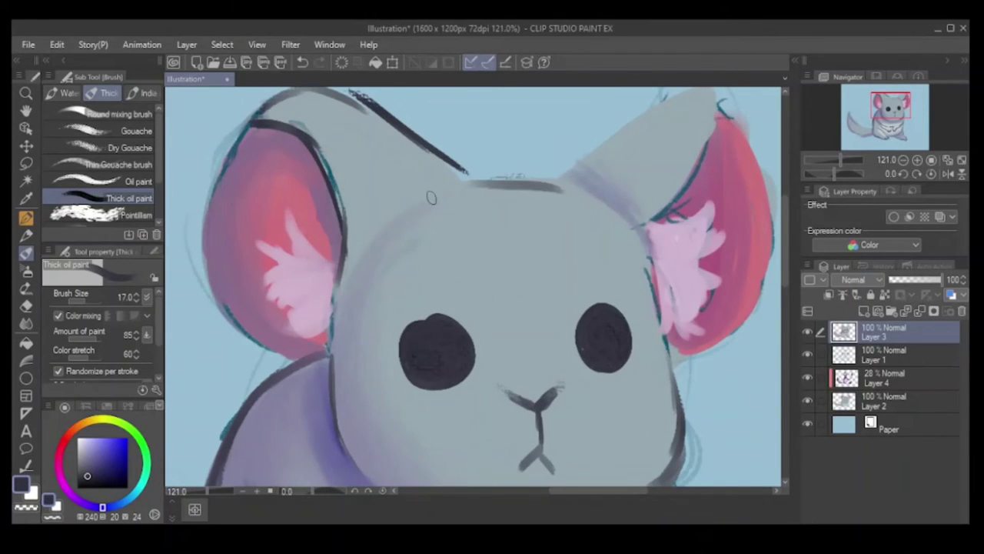
drag(447, 190, 573, 184)
scroll(421, 400, down, 4)
scroll(553, 265, up, 5)
key(ctrl+z)
mouse_move(228, 137)
mouse_down()
mouse_move(320, 167)
mouse_move(306, 171)
mouse_up()
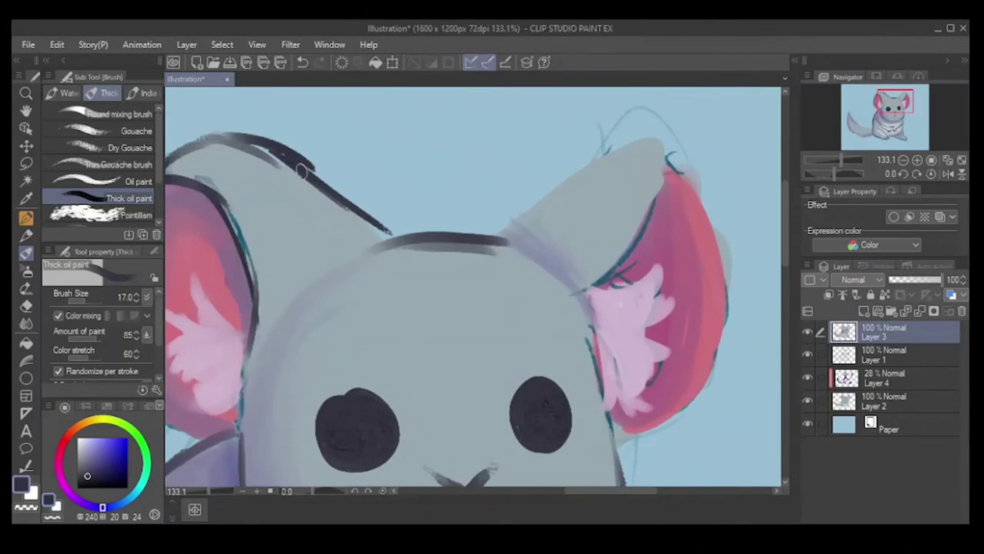
drag(500, 231, 601, 172)
drag(546, 185, 648, 156)
key(ctrl+z)
key(ctrl+z)
Outline the right ear in dark navy along its top, inner fold and outer edge
mouse_move(498, 230)
mouse_down()
mouse_move(593, 163)
mouse_move(661, 145)
mouse_up()
mouse_move(661, 153)
mouse_down()
mouse_move(569, 294)
mouse_move(689, 380)
mouse_move(655, 415)
mouse_up()
drag(785, 222, 785, 262)
drag(709, 186, 631, 250)
Rework the left ear's upper line and ink its outer edge down to the shoulder
scroll(627, 234, down, 6)
drag(492, 154, 578, 205)
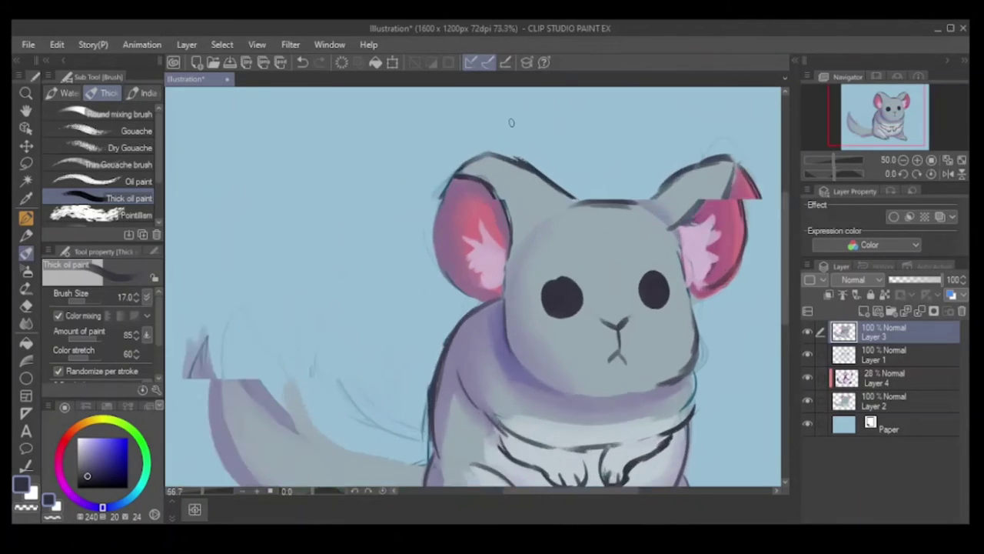
scroll(505, 121, up, 3)
mouse_move(446, 194)
mouse_down()
mouse_move(404, 246)
mouse_move(464, 384)
mouse_up()
scroll(478, 362, down, 4)
scroll(450, 305, up, 3)
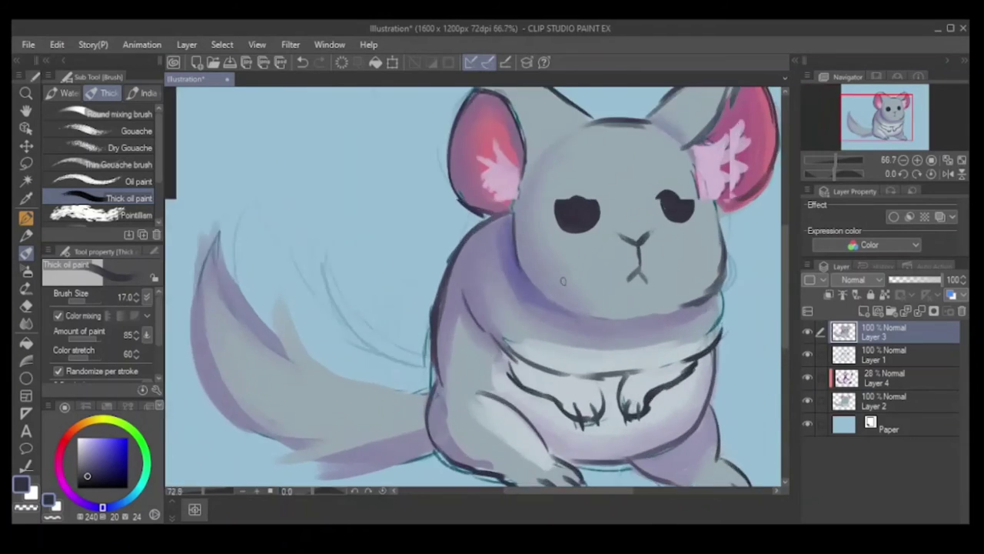
Outline the tail in dark navy, including its pointed tip, underside and the tuft on its upper edge
drag(313, 196, 315, 366)
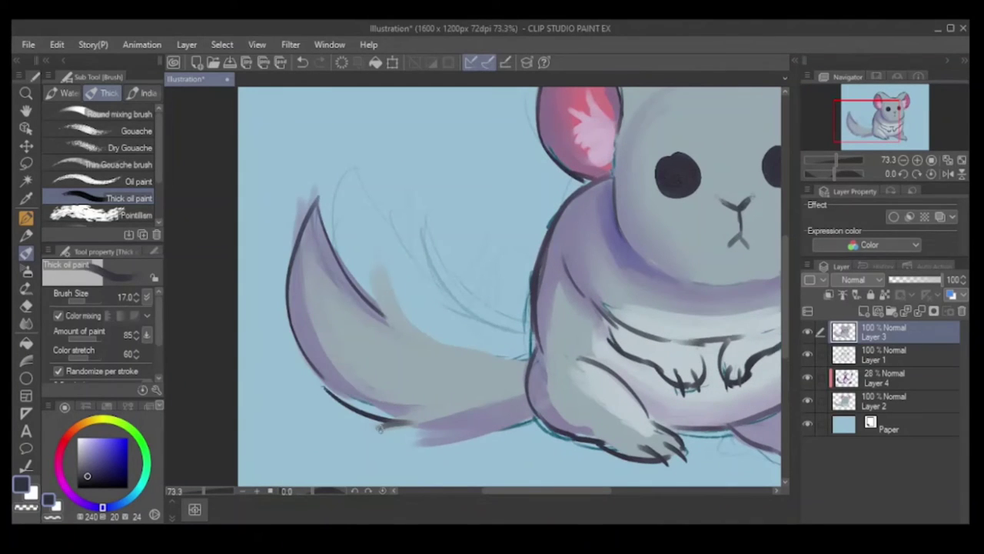
drag(382, 430, 534, 420)
drag(376, 273, 384, 315)
drag(383, 275, 476, 358)
drag(458, 348, 536, 358)
With the Round mixing brush and the tail's sampled grey, paint fur tufts along the tail's underside and upper tuft
scroll(492, 331, down, 3)
click(119, 114)
scroll(339, 269, up, 4)
alt+click(374, 260)
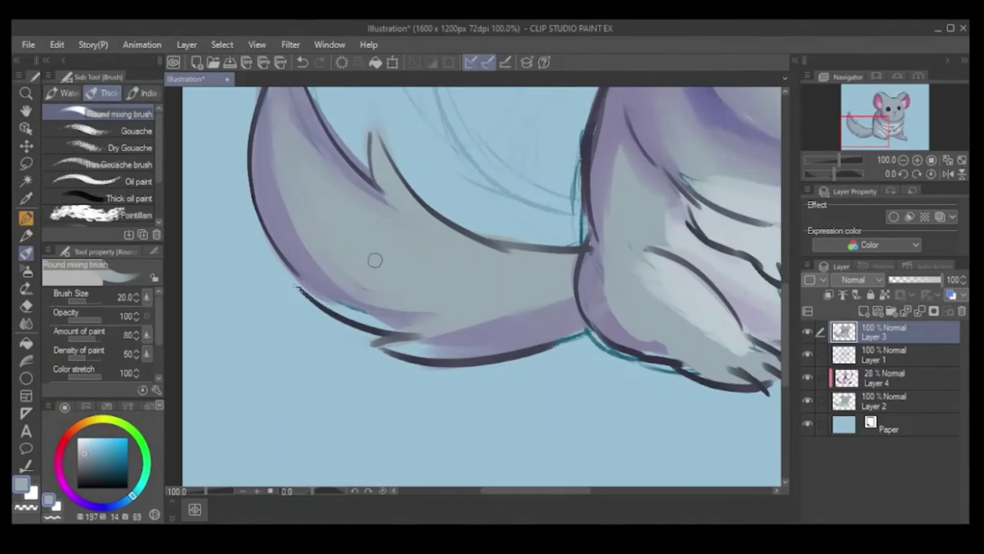
drag(506, 327, 347, 347)
drag(556, 323, 423, 349)
drag(415, 323, 269, 309)
drag(374, 149, 369, 112)
scroll(479, 219, down, 4)
scroll(582, 159, up, 2)
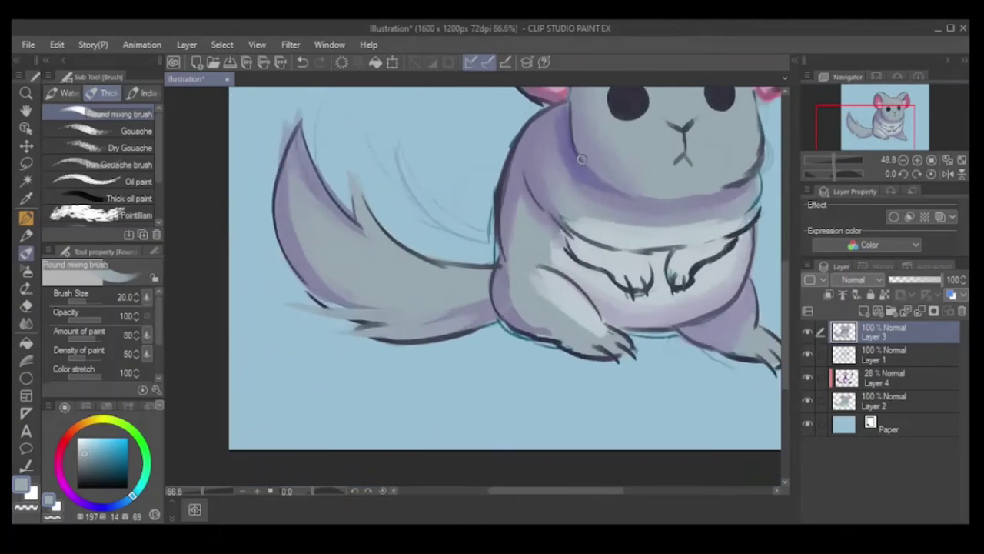
With the Round mixing brush and light grey, paint over parts of the dark chest line above the paws
scroll(582, 159, up, 3)
scroll(527, 253, down, 4)
scroll(564, 305, up, 2)
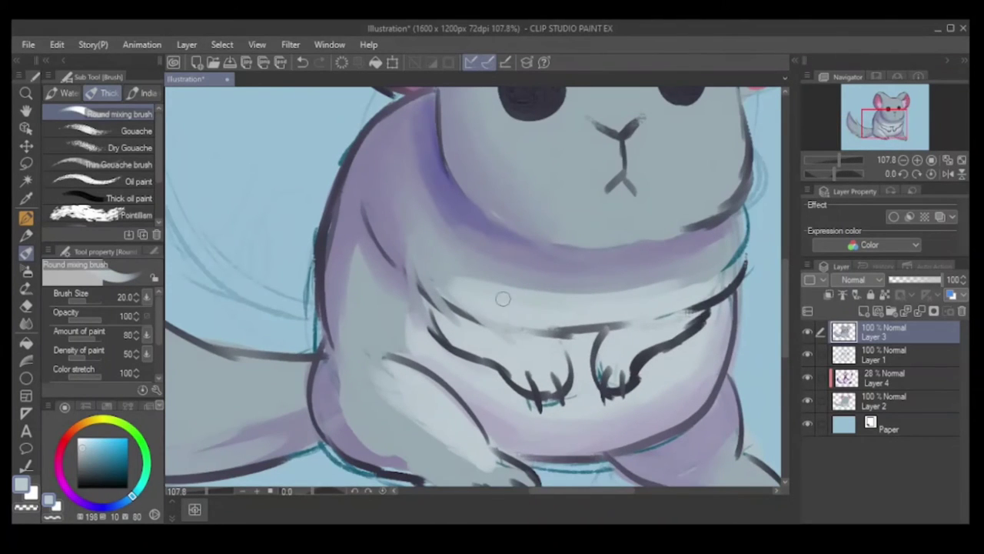
scroll(688, 311, down, 4)
scroll(492, 180, up, 2)
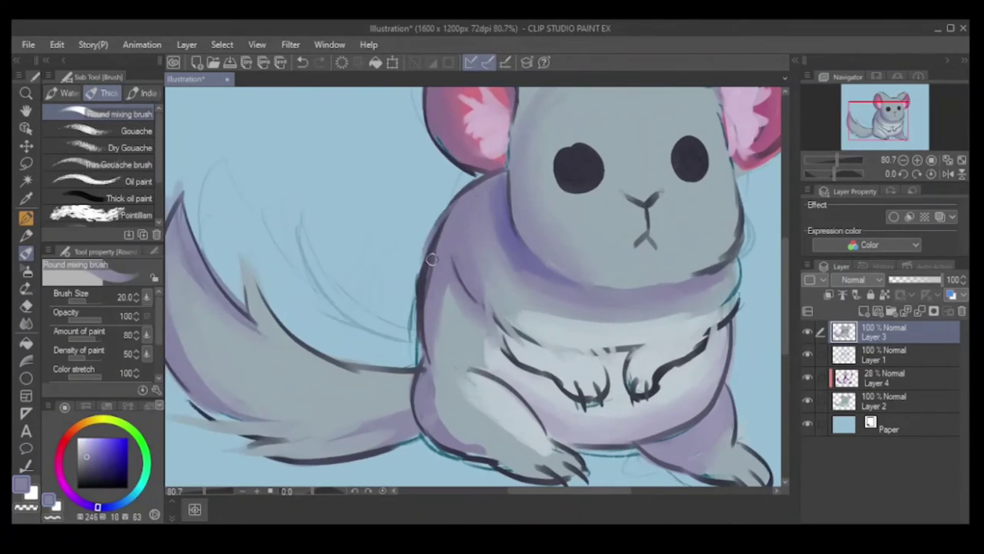
Brush muted purple fur strokes over the outline of the back and along the edge of the right cheek
scroll(489, 397, down, 3)
scroll(589, 270, up, 3)
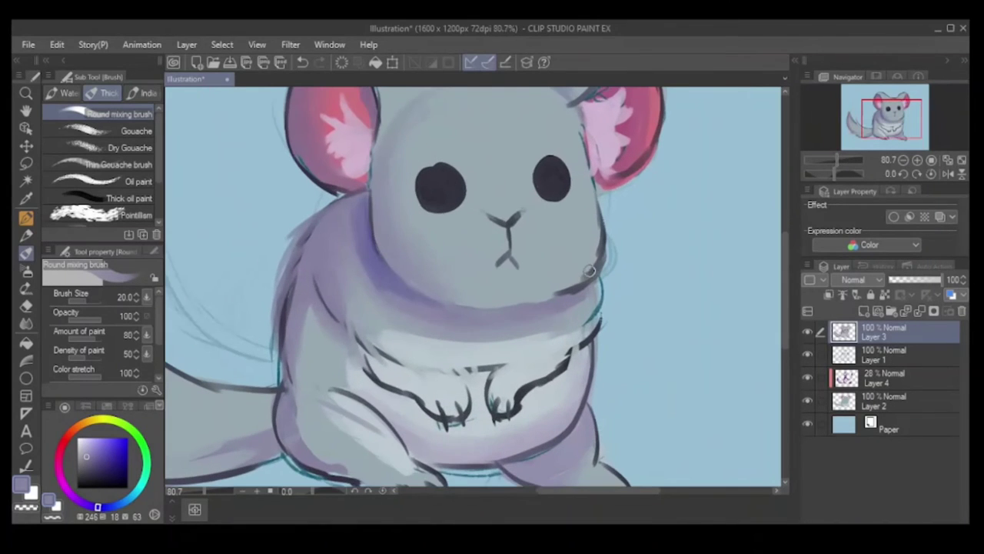
scroll(385, 257, down, 4)
scroll(492, 231, up, 1)
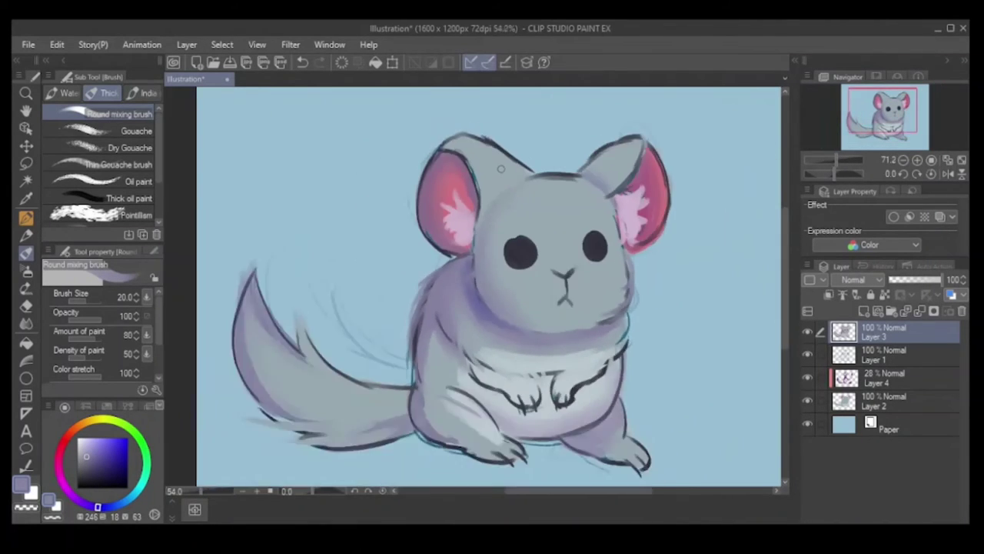
scroll(505, 184, down, 2)
scroll(506, 184, up, 2)
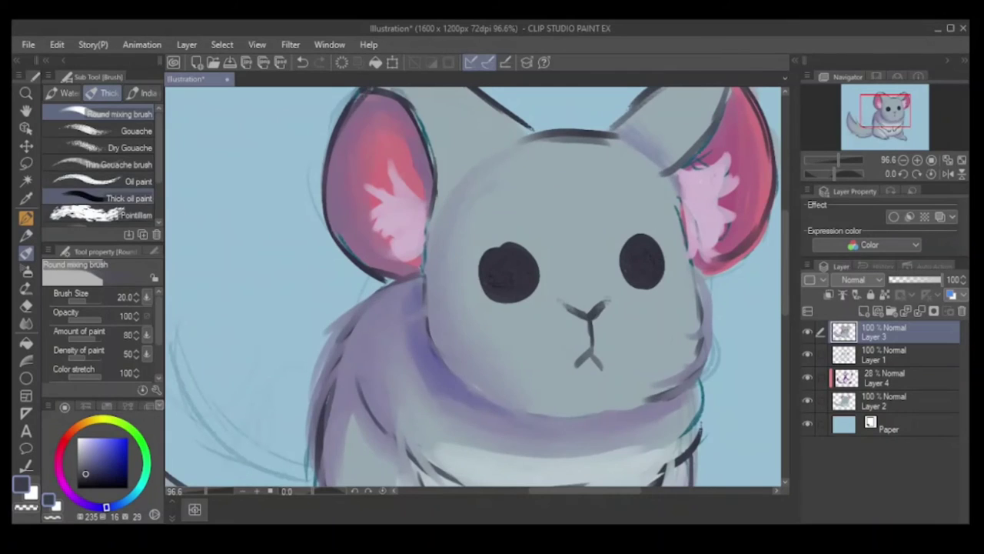
Round out and darken both eyes in dark navy with the Thick oil paint brush
click(123, 198)
scroll(204, 219, down, 4)
scroll(360, 244, up, 4)
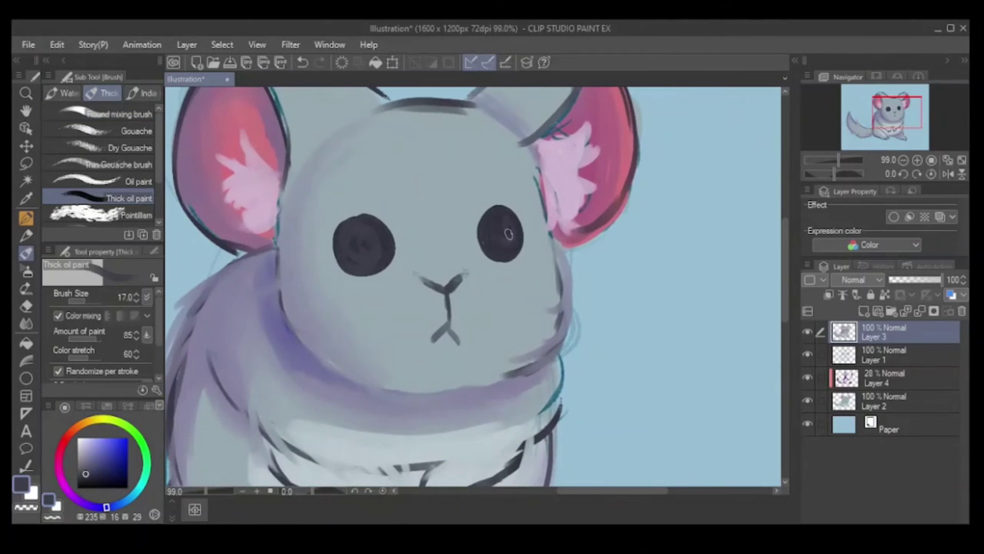
scroll(508, 234, down, 3)
scroll(492, 153, up, 3)
Sample the head's grey and brush fur strokes over the dark outline on top of the head
alt+click(492, 153)
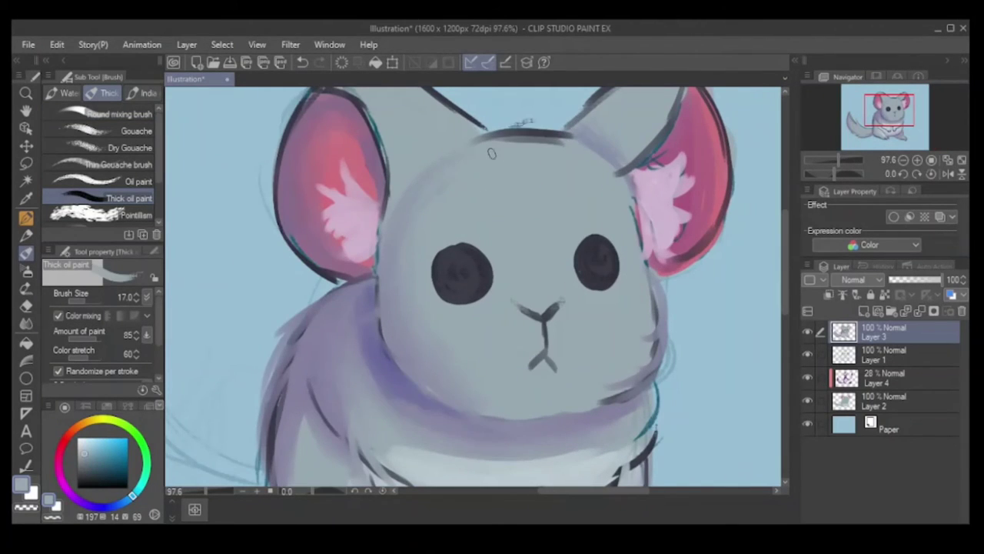
mouse_move(496, 137)
mouse_down()
mouse_move(539, 127)
mouse_move(567, 129)
mouse_up()
scroll(522, 146, down, 3)
Brush grey fur strokes over the upper outlines of both ears, softening the dark lines
scroll(489, 244, up, 5)
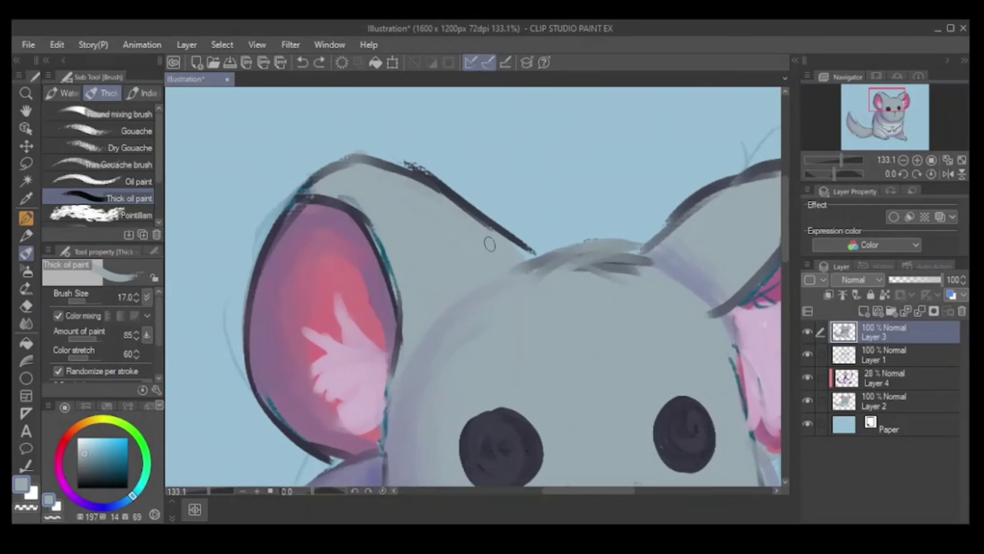
mouse_move(517, 246)
mouse_down()
mouse_move(415, 152)
mouse_move(372, 163)
mouse_up()
drag(427, 185, 324, 183)
drag(569, 490, 590, 490)
drag(525, 237, 624, 169)
drag(611, 178, 649, 165)
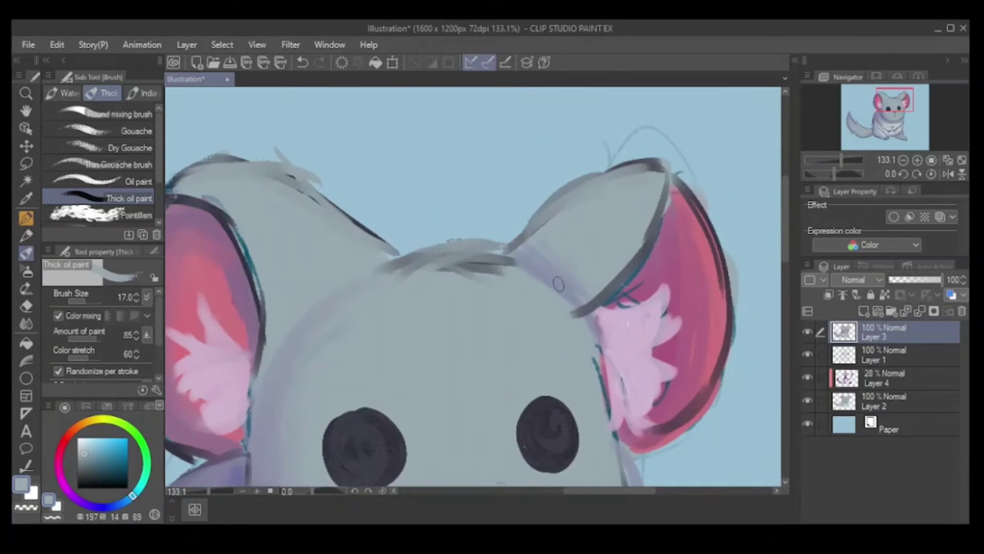
Sample dark navy and outline the pointed tufts of pink fluff inside the left ear
scroll(559, 284, left, 3)
scroll(284, 236, down, 3)
scroll(389, 234, up, 3)
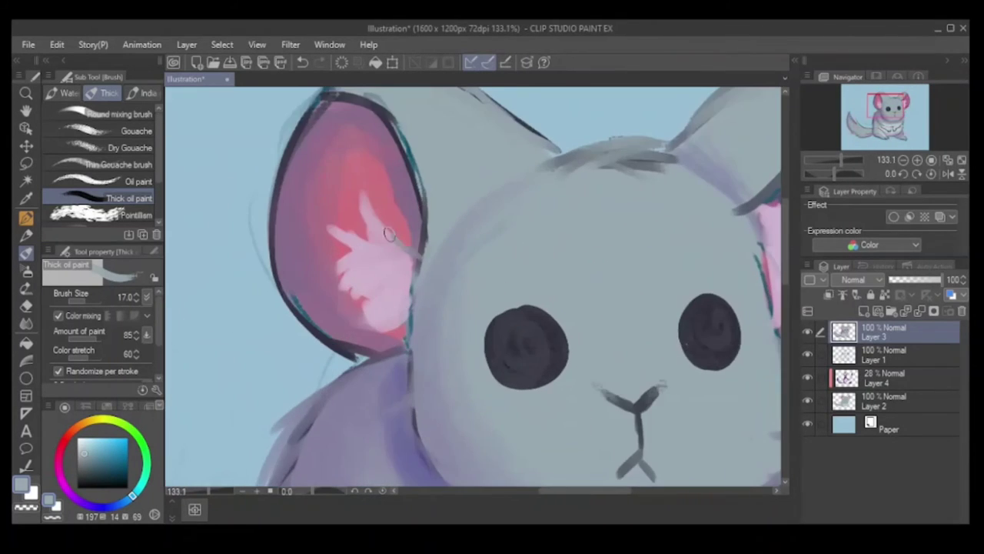
alt+click(416, 260)
key(ctrl+z)
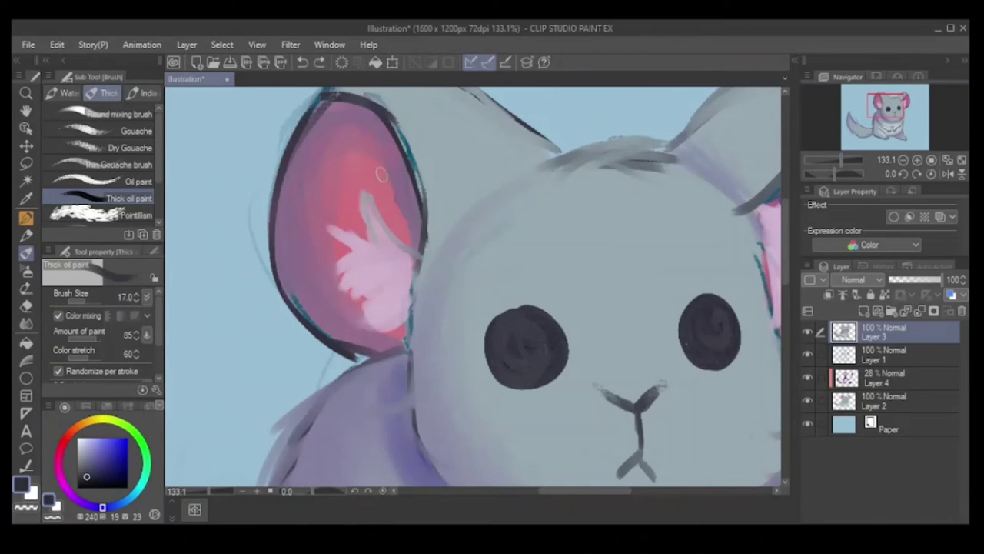
drag(366, 195, 380, 251)
drag(327, 226, 398, 329)
key(ctrl+z)
mouse_move(375, 248)
mouse_down()
mouse_move(345, 302)
mouse_move(402, 326)
mouse_up()
drag(364, 348, 410, 337)
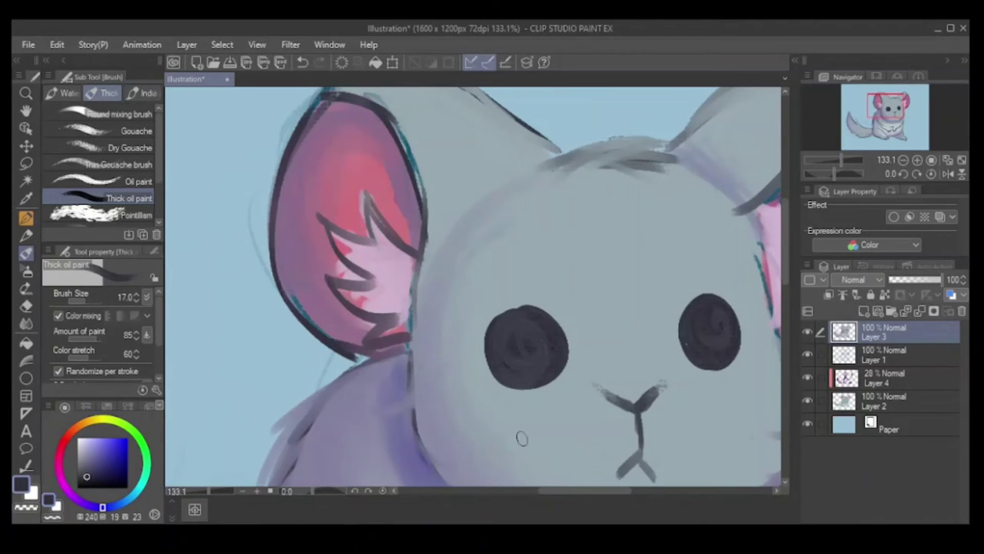
Outline the pointed tufts of pink fluff inside the right ear in dark navy
drag(585, 490, 612, 491)
mouse_move(588, 211)
mouse_down()
mouse_move(658, 181)
mouse_move(624, 244)
mouse_up()
drag(626, 246, 664, 266)
drag(663, 266, 612, 333)
scroll(758, 281, down, 1)
scroll(372, 317, up, 1)
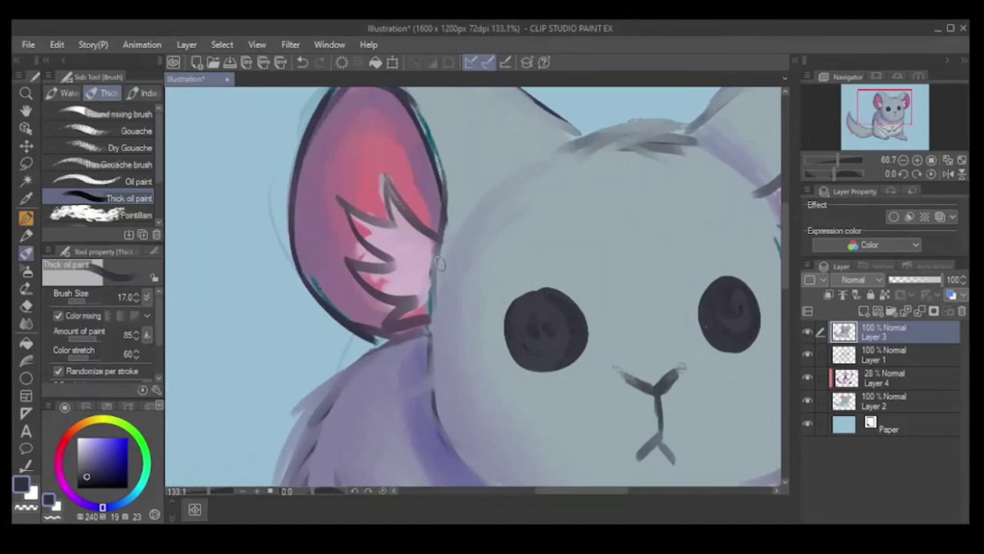
Sample the fluff's light pink and paint hair strokes over the dark tuft lines in the left ear
alt+click(400, 244)
drag(386, 191, 442, 237)
drag(365, 201, 395, 226)
drag(367, 244, 412, 295)
mouse_move(372, 288)
mouse_down()
mouse_move(406, 287)
mouse_move(408, 327)
mouse_up()
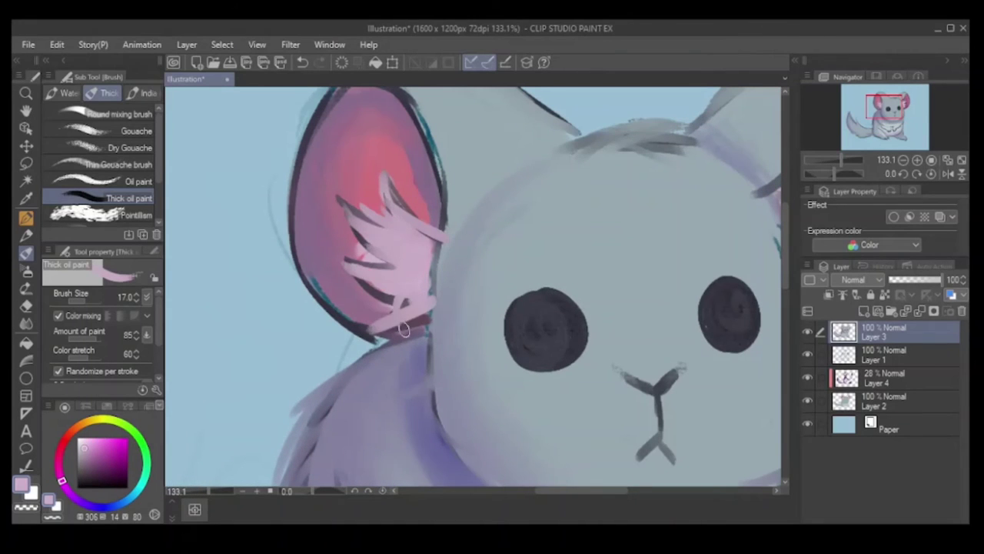
Paint light pink hair strokes over the dark tuft lines inside the right ear
scroll(407, 327, down, 6)
scroll(569, 254, up, 4)
mouse_move(515, 230)
mouse_down()
mouse_move(530, 275)
mouse_move(531, 319)
mouse_up()
scroll(531, 319, down, 3)
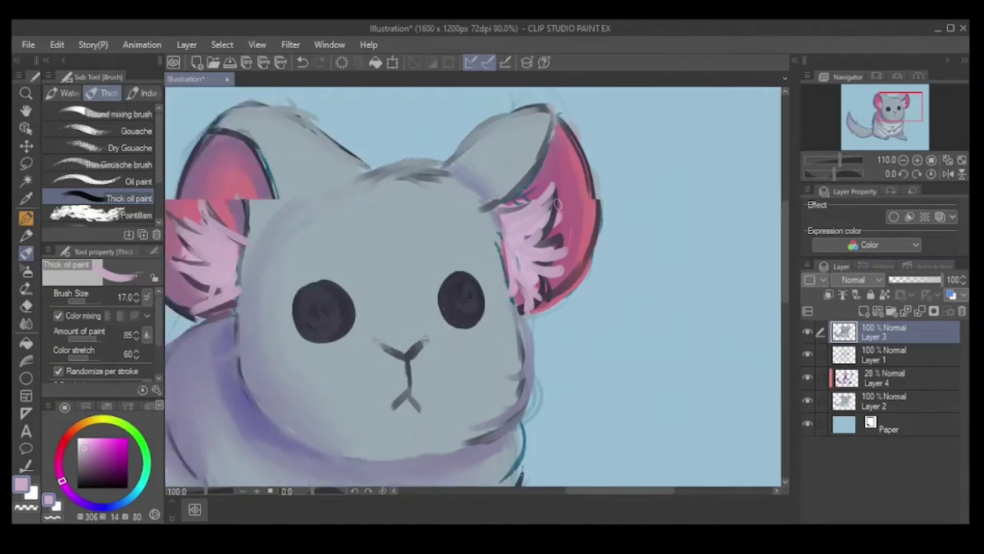
Paint light grey fur over parts of the dark outlines of both arms
scroll(459, 213, up, 3)
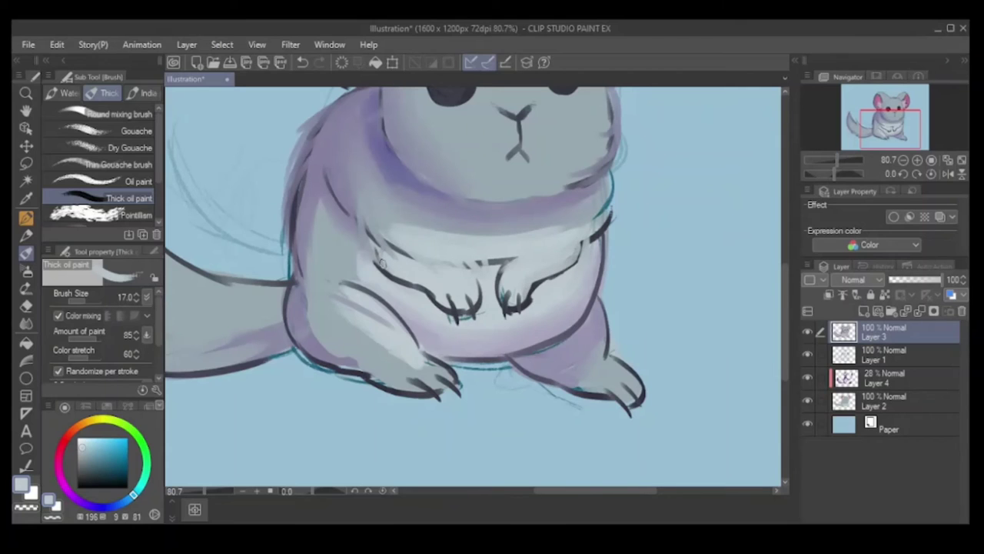
scroll(538, 274, down, 3)
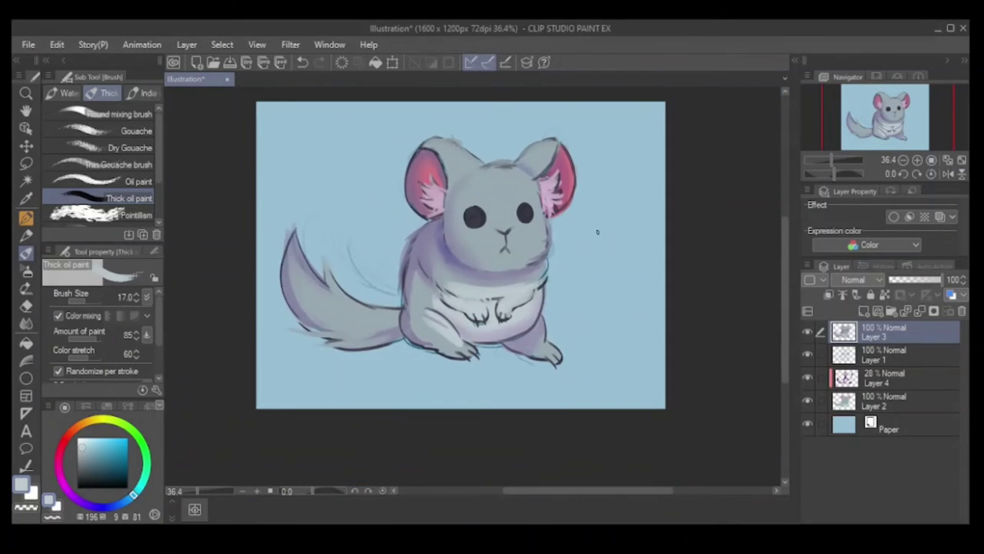
scroll(597, 232, up, 3)
scroll(506, 206, down, 5)
Sample grey and purple from the right leg and clean up the underside outline of its foot
scroll(525, 305, up, 10)
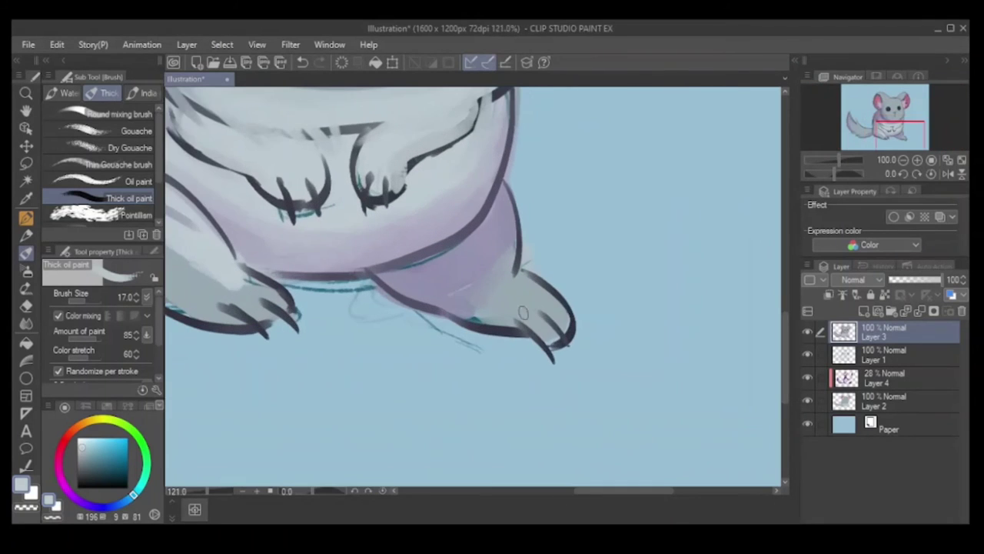
alt+click(517, 301)
alt+click(409, 283)
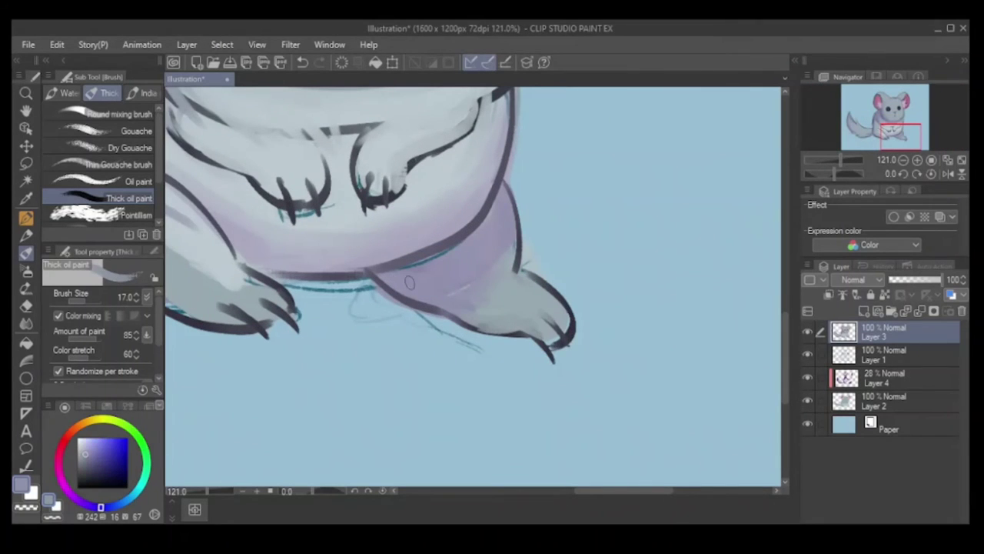
Rework the left thigh's highlight, blending sampled light grey over the purple stroke across it
scroll(505, 201, down, 4)
scroll(315, 161, up, 5)
mouse_move(318, 184)
mouse_down()
mouse_move(316, 276)
mouse_move(444, 354)
mouse_move(548, 386)
mouse_up()
scroll(442, 303, down, 3)
scroll(452, 235, up, 4)
alt+click(452, 235)
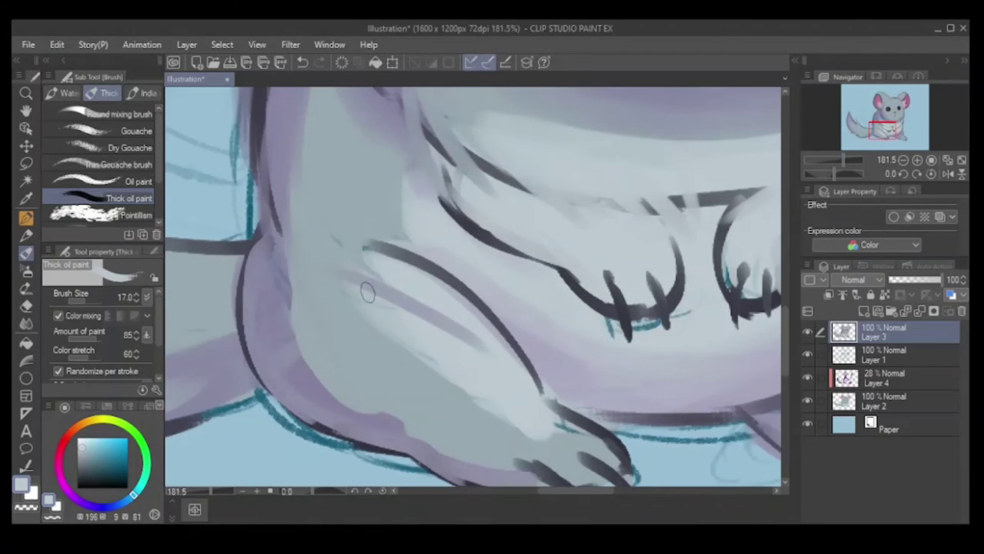
drag(369, 289, 476, 342)
mouse_move(379, 285)
mouse_down()
mouse_move(444, 292)
mouse_move(494, 336)
mouse_up()
Paint light grey fur over the belly's lower outline where it meets the right leg
scroll(258, 219, down, 4)
scroll(515, 257, up, 6)
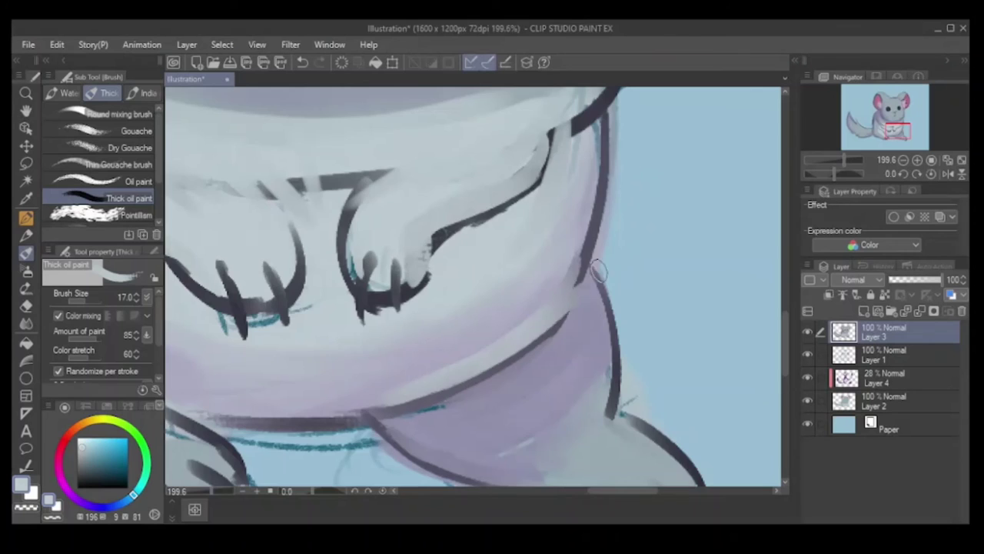
drag(567, 313, 533, 340)
scroll(564, 285, down, 6)
scroll(558, 223, up, 2)
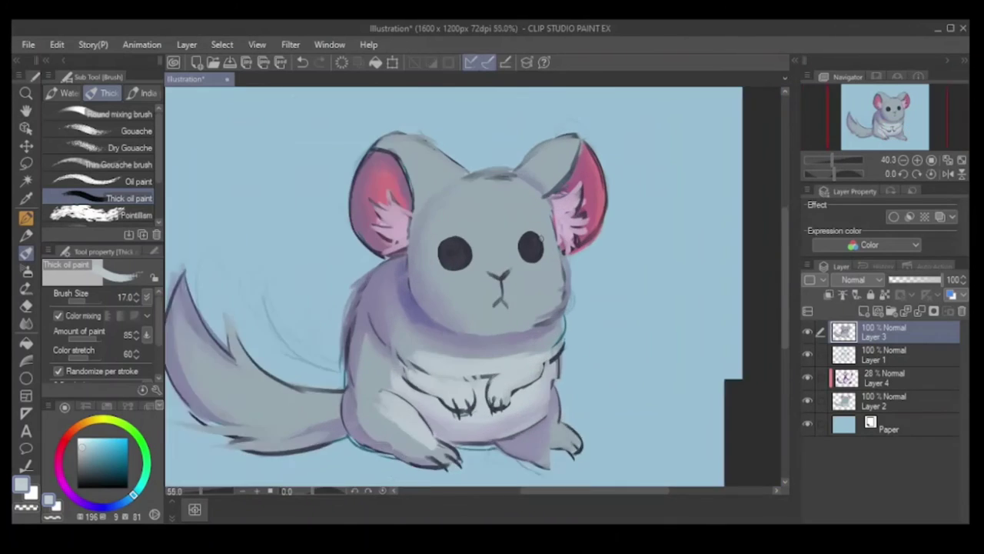
Paint a light grey oval spot above each eye and fill in the nose with sampled dark grey
scroll(546, 253, up, 4)
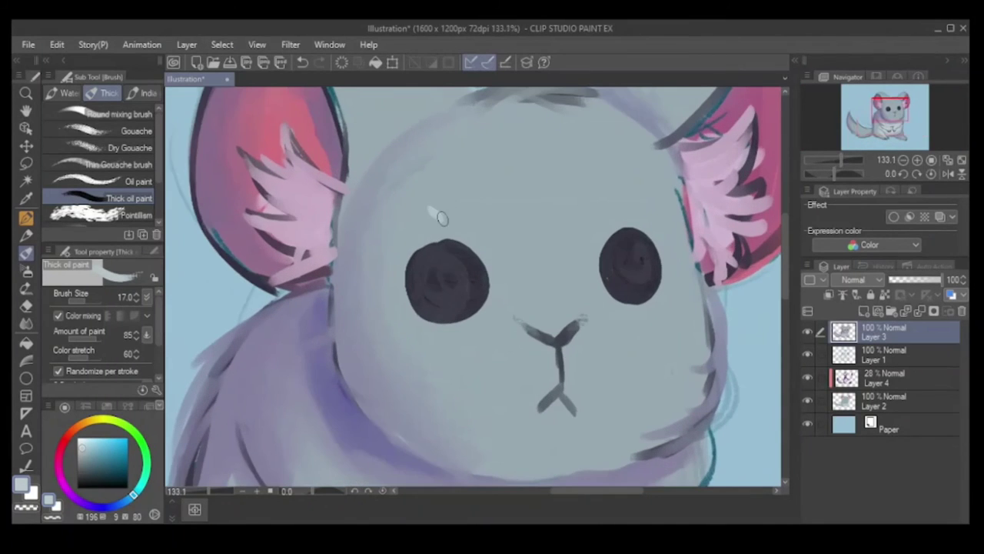
drag(442, 215, 434, 188)
mouse_move(608, 198)
mouse_down()
mouse_move(652, 192)
mouse_move(642, 185)
mouse_up()
alt+click(466, 292)
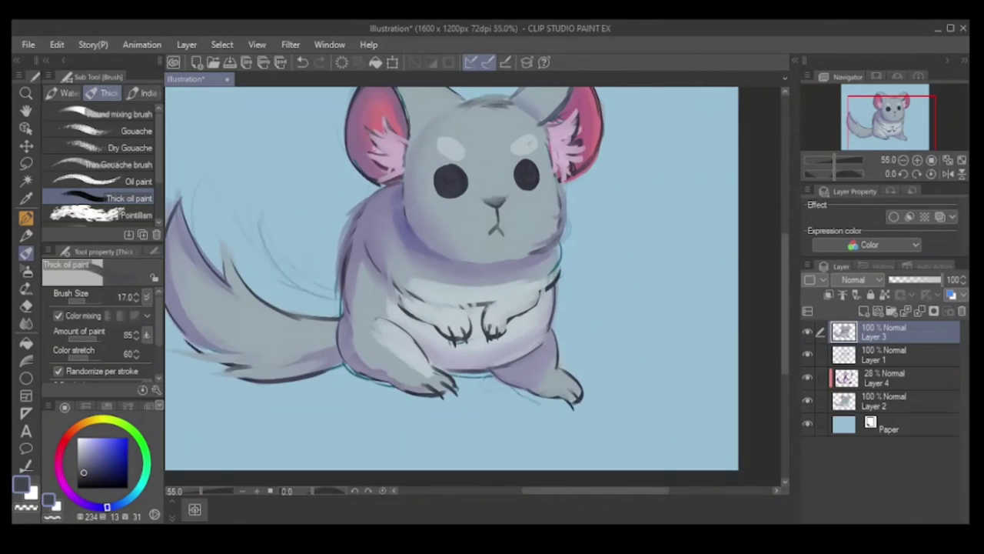
Paint a red crescent in the lower part of each eye and add white highlights near their tops
scroll(442, 187, up, 3)
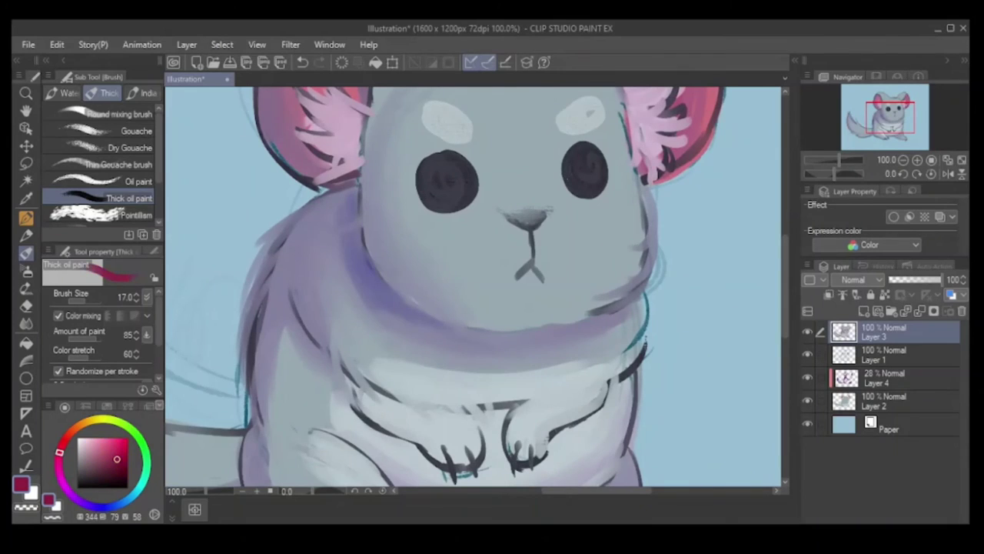
scroll(435, 183, up, 2)
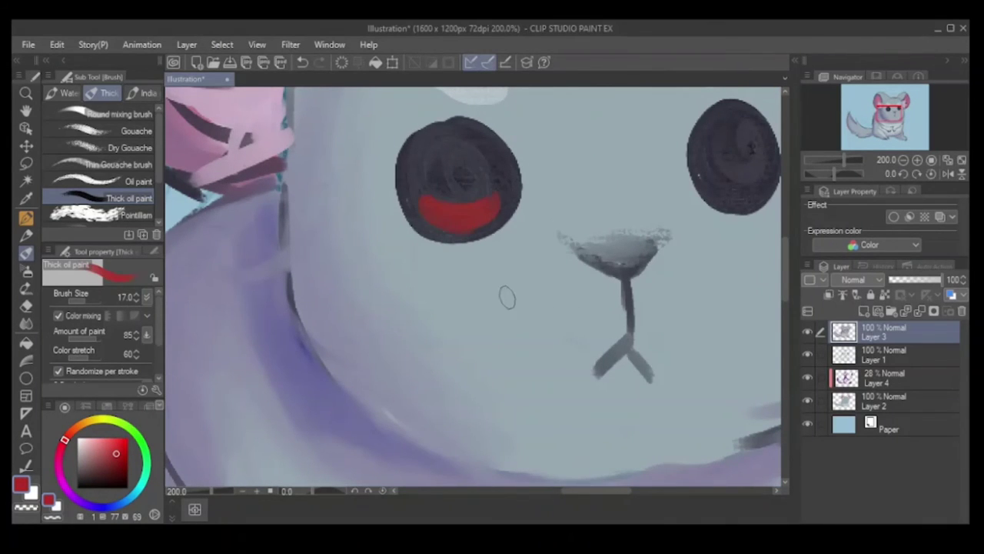
click(78, 439)
mouse_move(461, 132)
mouse_down()
mouse_move(494, 174)
mouse_move(459, 135)
mouse_up()
key(ctrl+z)
drag(731, 110, 759, 155)
scroll(519, 245, down, 5)
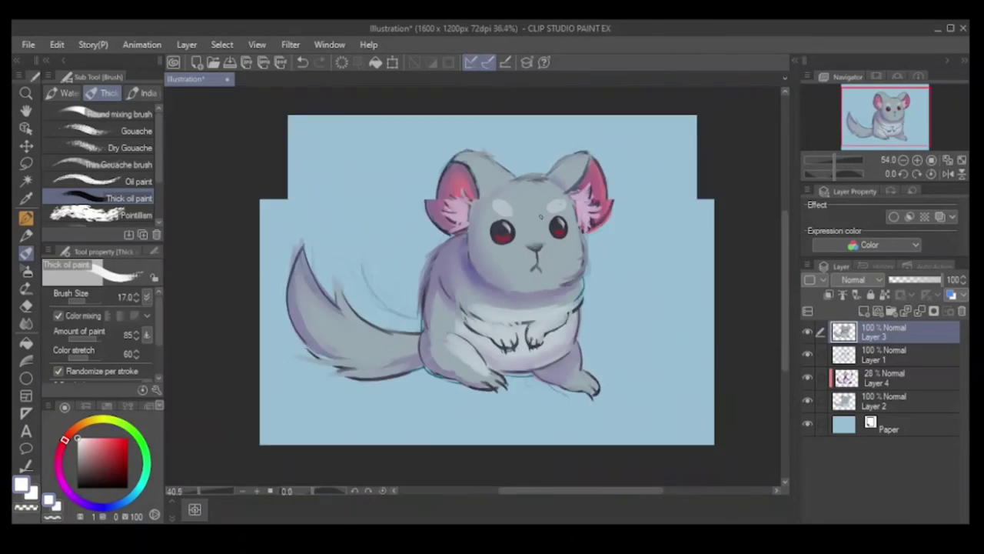
Add short crimson blush marks on both cheeks and across the bridge of the nose
scroll(553, 224, up, 4)
key(x)
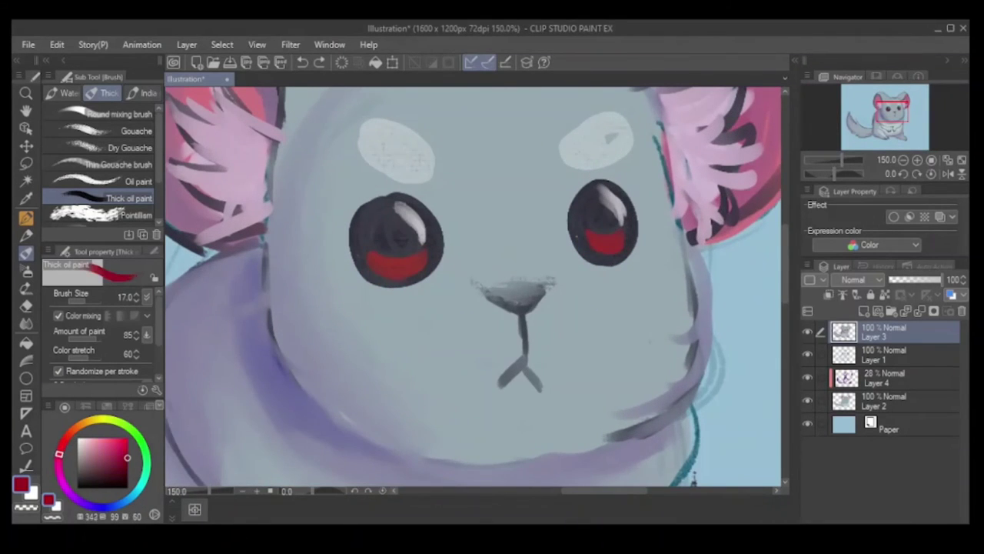
scroll(531, 238, down, 5)
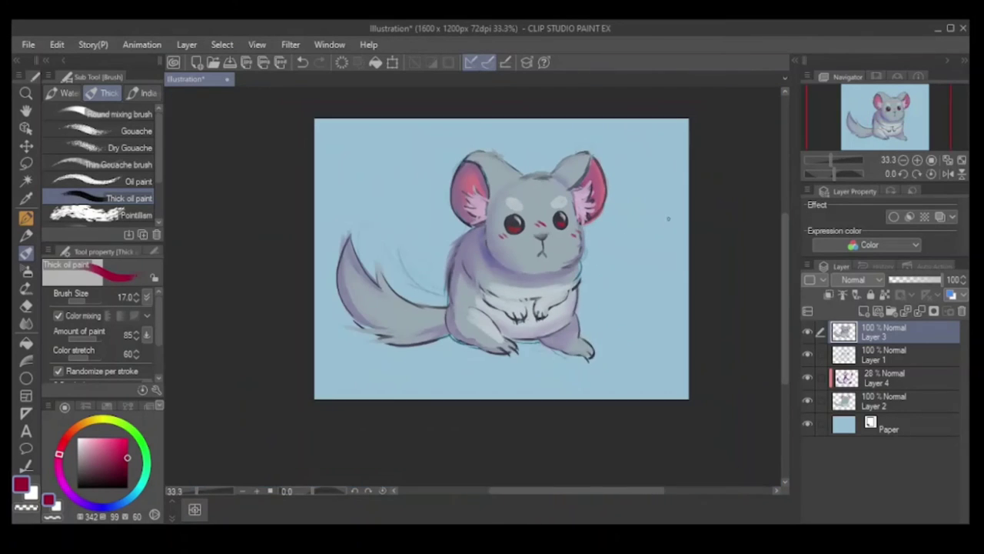
Erase the loose sketch lines around the tail, body and ears with the Hard eraser at size 60
scroll(558, 267, up, 1)
scroll(343, 289, up, 1)
click(885, 402)
key(e)
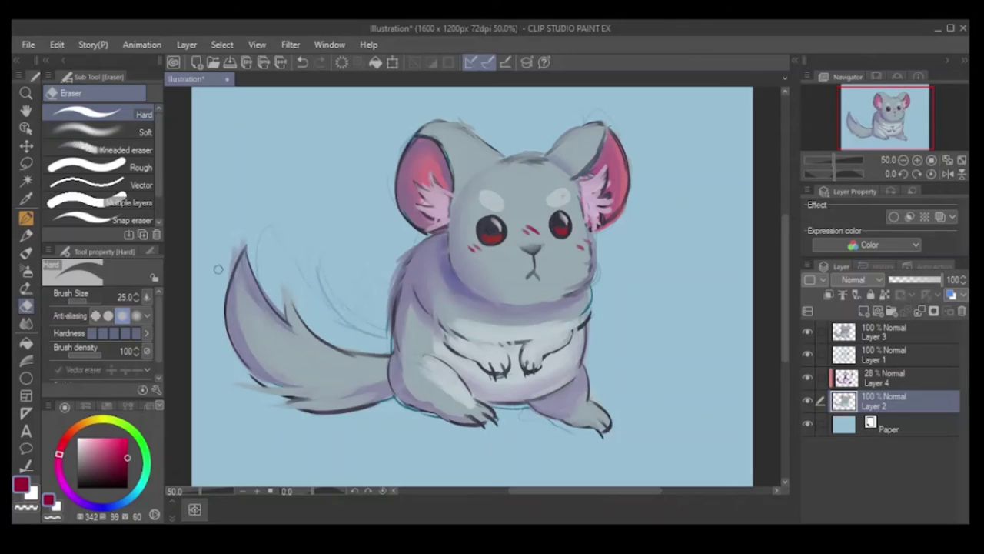
key(g)
key(e)
key(alt+bracketright)
key(alt+bracketright)
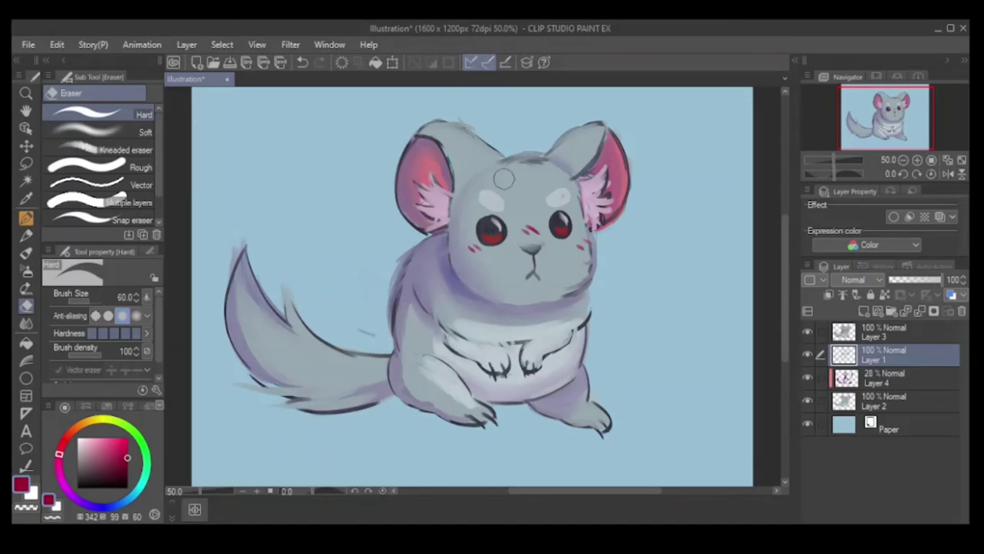
scroll(615, 237, down, 3)
scroll(607, 227, up, 6)
key(alt+bracketright)
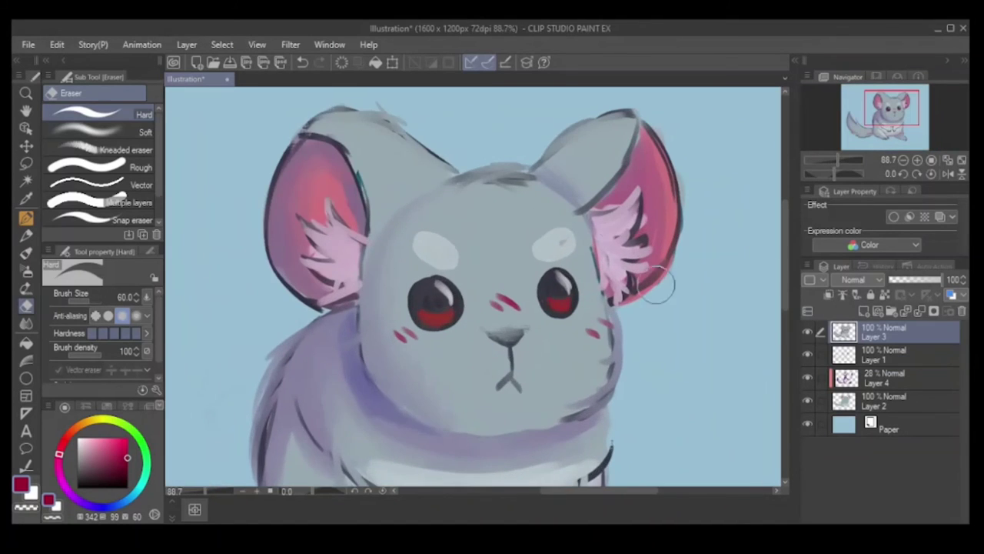
Return to the Thick oil paint brush and pick a pale teal with hue 181, saturation 34 and value 85
scroll(482, 230, down, 1)
alt+click(240, 378)
click(139, 488)
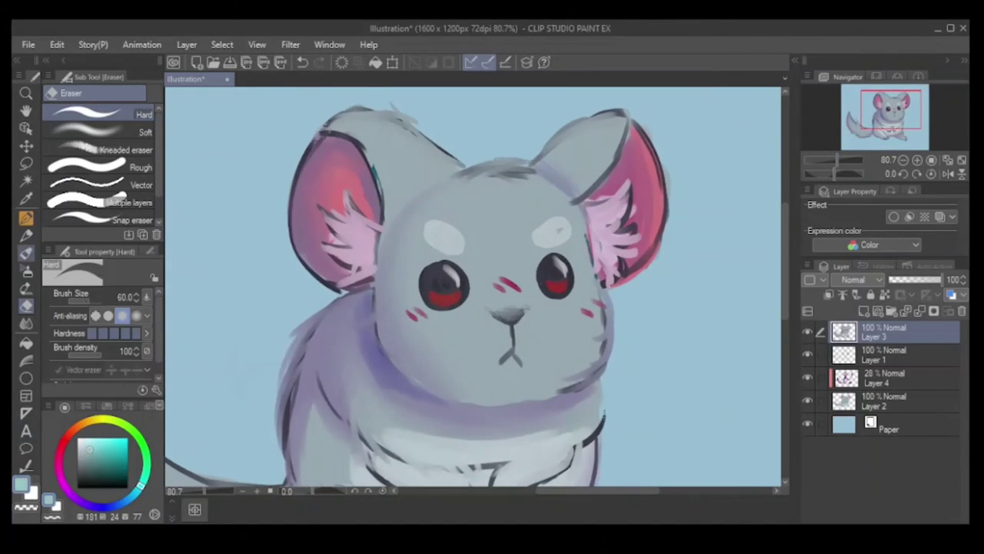
click(26, 253)
scroll(501, 220, up, 6)
scroll(569, 200, down, 9)
scroll(588, 243, up, 5)
click(95, 445)
scroll(617, 168, down, 4)
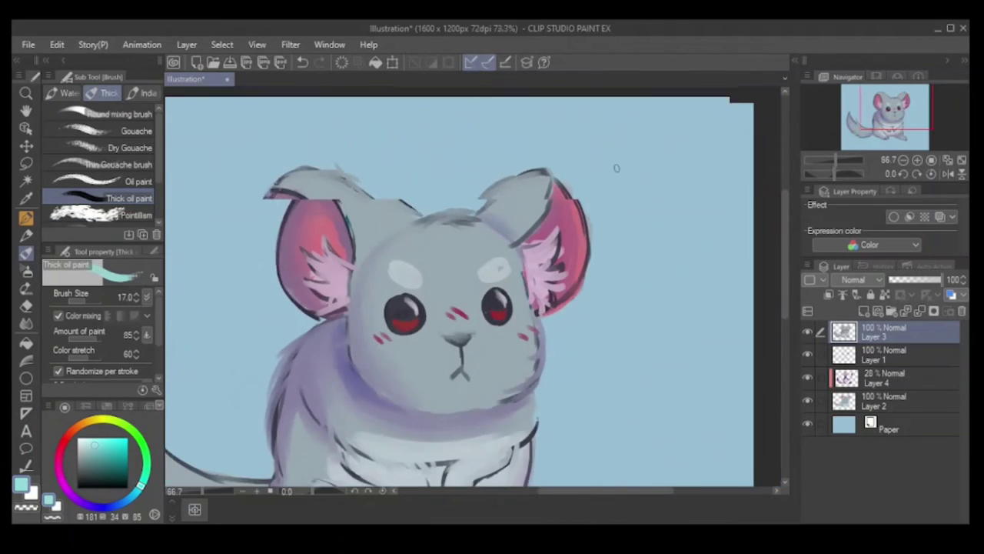
Try pale yellow highlights, hue 55, saturation 34 and value 85, along the right ear's inner rim and fur tufts
scroll(616, 168, up, 2)
drag(541, 183, 563, 244)
key(ctrl+z)
drag(542, 184, 568, 278)
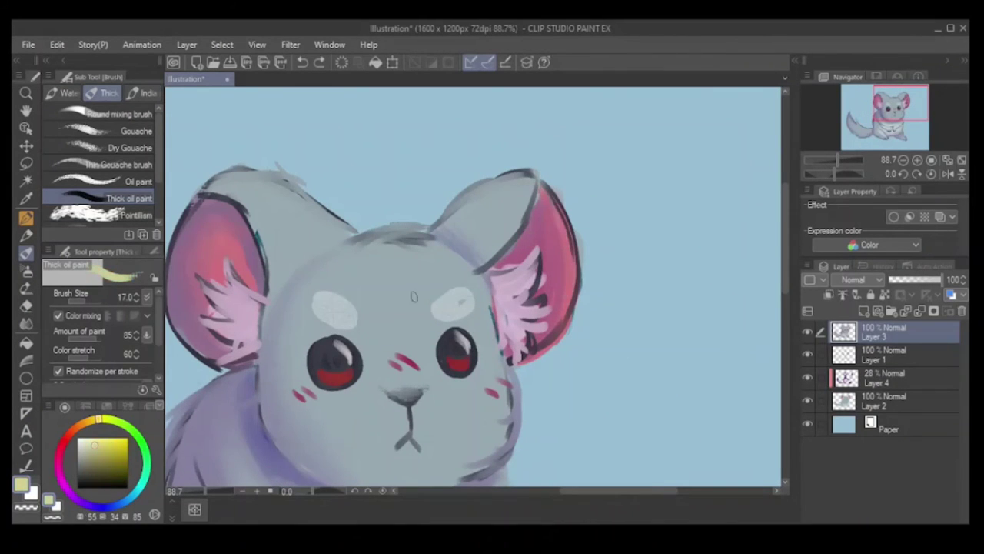
drag(550, 193, 538, 342)
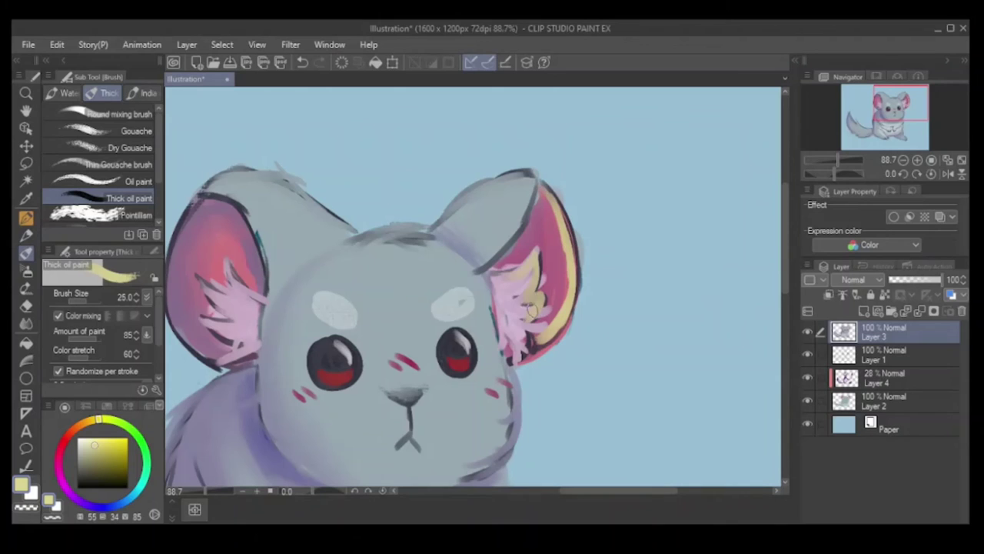
key(bracketleft)
drag(535, 254, 496, 281)
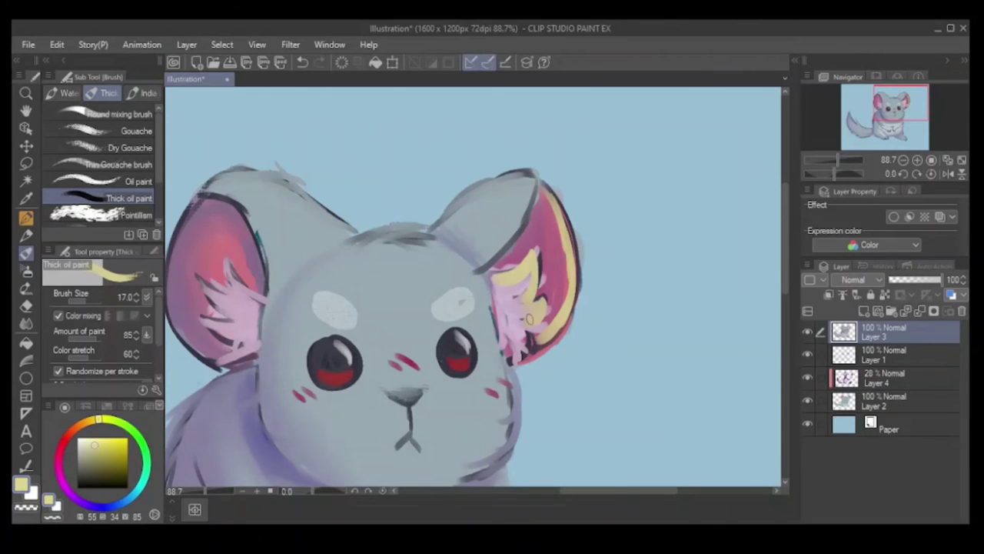
drag(560, 233, 559, 259)
Try the pale yellow rim light down the right cheek and neck with the brush at size 15
scroll(557, 164, down, 1)
scroll(518, 300, up, 1)
mouse_move(543, 209)
mouse_down()
mouse_move(559, 273)
mouse_move(507, 360)
mouse_up()
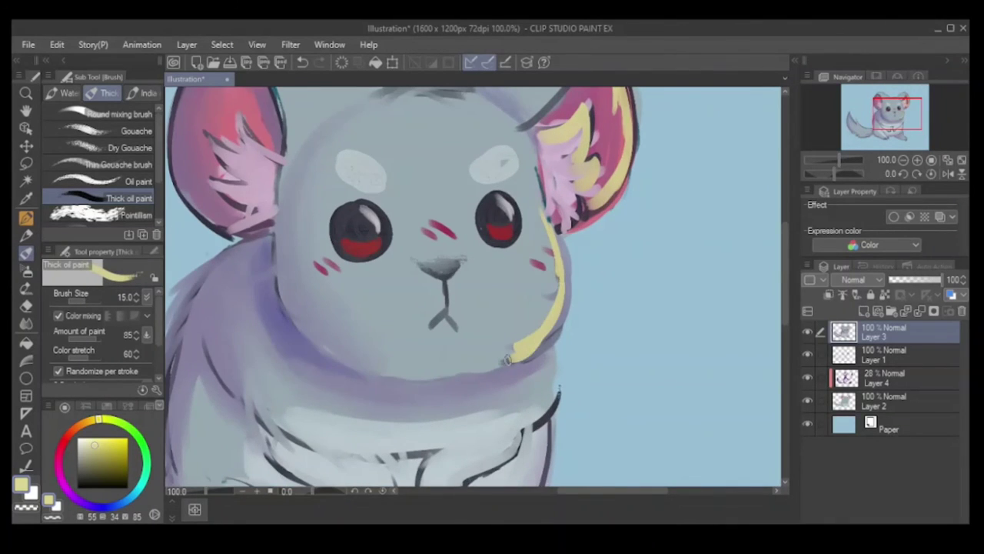
scroll(543, 211, down, 2)
scroll(504, 446, up, 1)
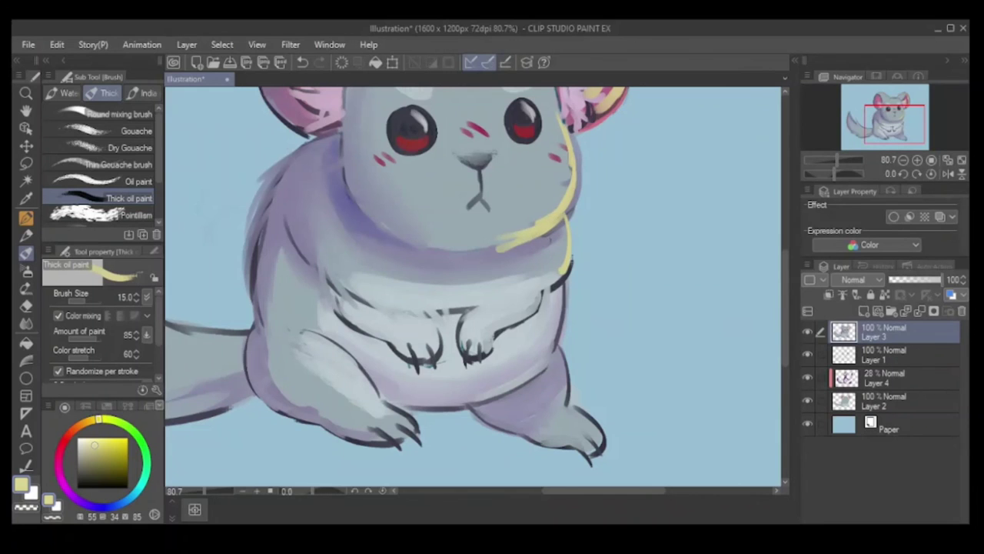
scroll(575, 308, down, 2)
Undo the yellow highlight strokes on the ear, cheek and neck
key(ctrl+z)
key(ctrl+z)
key(ctrl+z)
key(ctrl+z)
key(ctrl+z)
scroll(590, 151, up, 3)
key(ctrl+z)
Paint a thin pale yellow highlight along the right ear's inner rim and on its fur tufts at brush size 15
mouse_move(579, 123)
mouse_down()
mouse_move(620, 203)
mouse_move(556, 342)
mouse_up()
drag(610, 176, 618, 227)
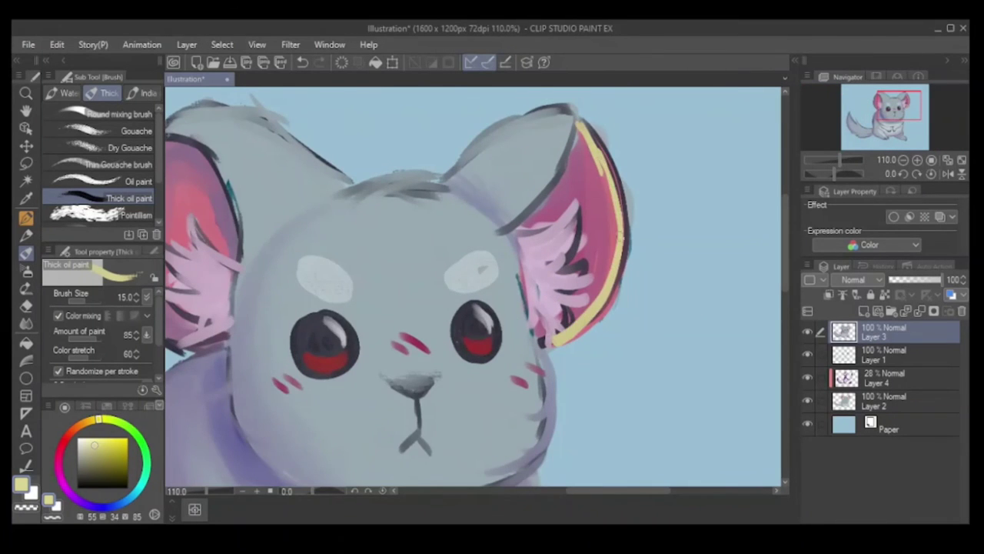
scroll(552, 201, down, 3)
scroll(551, 202, up, 3)
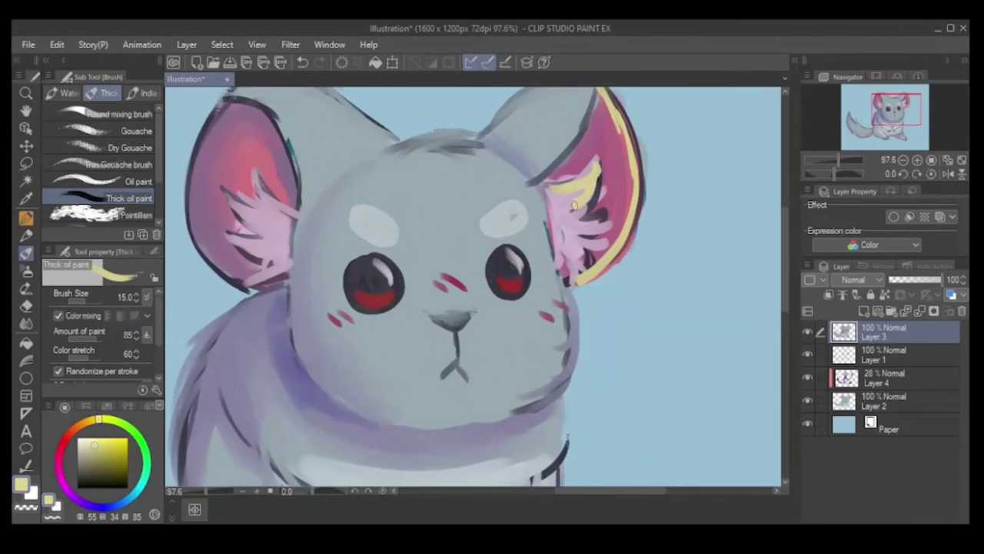
drag(574, 205, 597, 223)
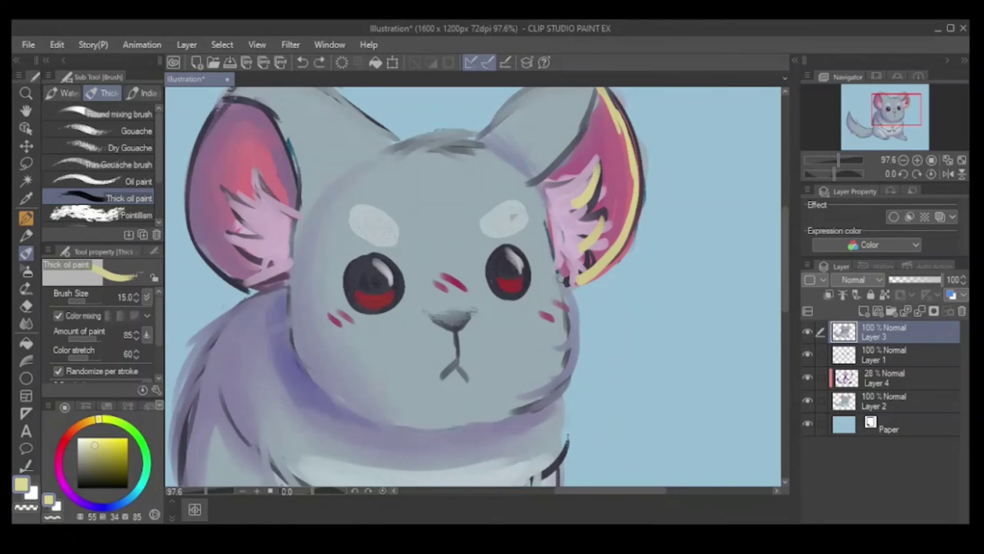
Paint the pale yellow rim light along the right cheek, the jaw and the side of the neck
drag(536, 401, 503, 414)
scroll(553, 264, down, 3)
scroll(530, 369, up, 4)
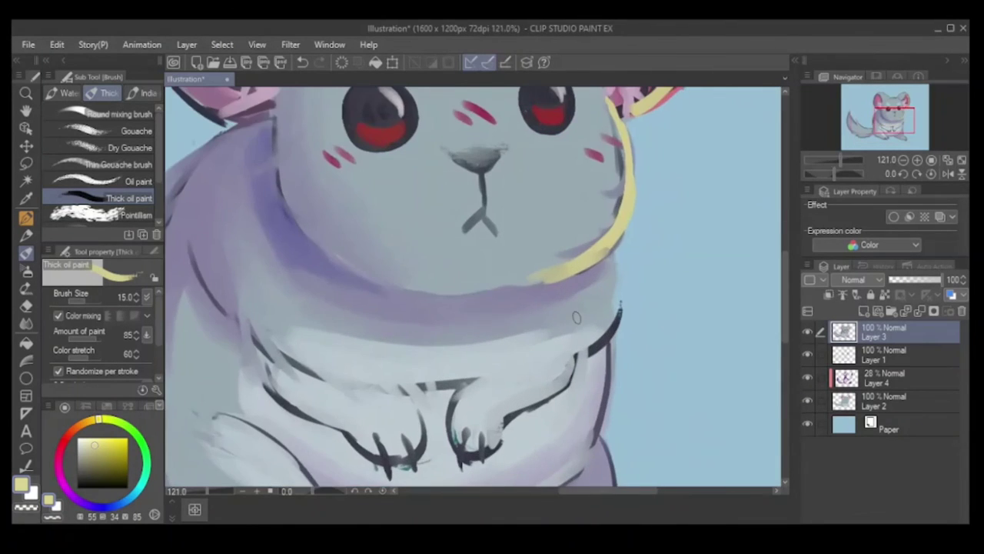
drag(613, 248, 598, 331)
scroll(585, 309, down, 4)
scroll(569, 361, up, 4)
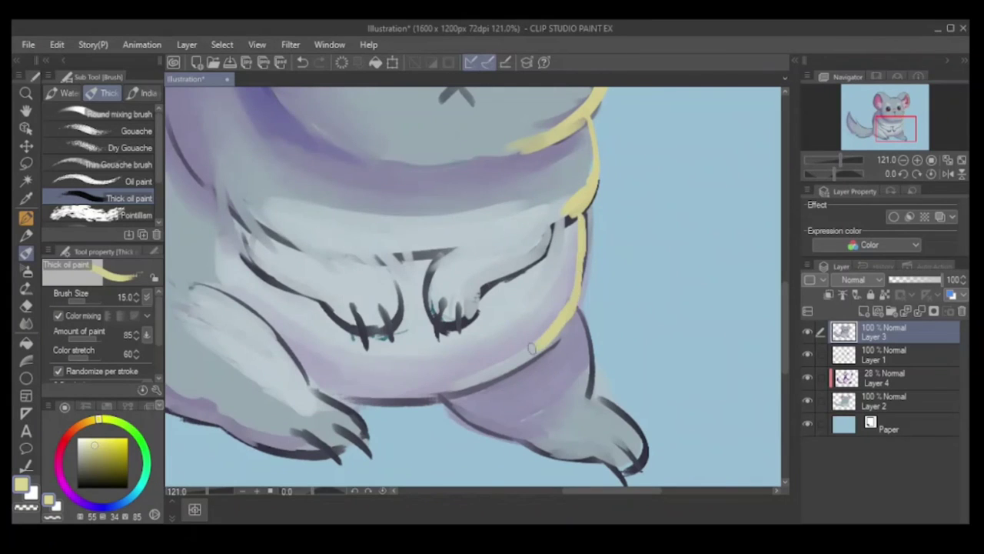
Continue the yellow rim light down the right side of the belly and along the right hind leg and foot
drag(592, 178, 567, 215)
drag(581, 219, 542, 343)
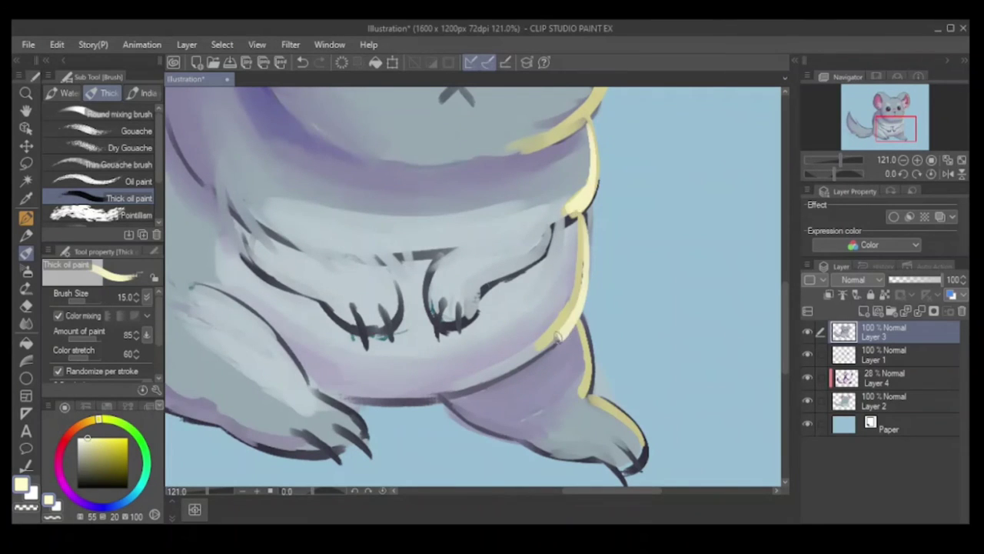
drag(581, 316, 588, 394)
drag(592, 397, 644, 451)
Brighten the highlights on the body, ear and cheek with a lighter yellow of hue 55, saturation 20 and value 100
scroll(626, 450, down, 4)
scroll(598, 263, up, 3)
drag(569, 220, 540, 348)
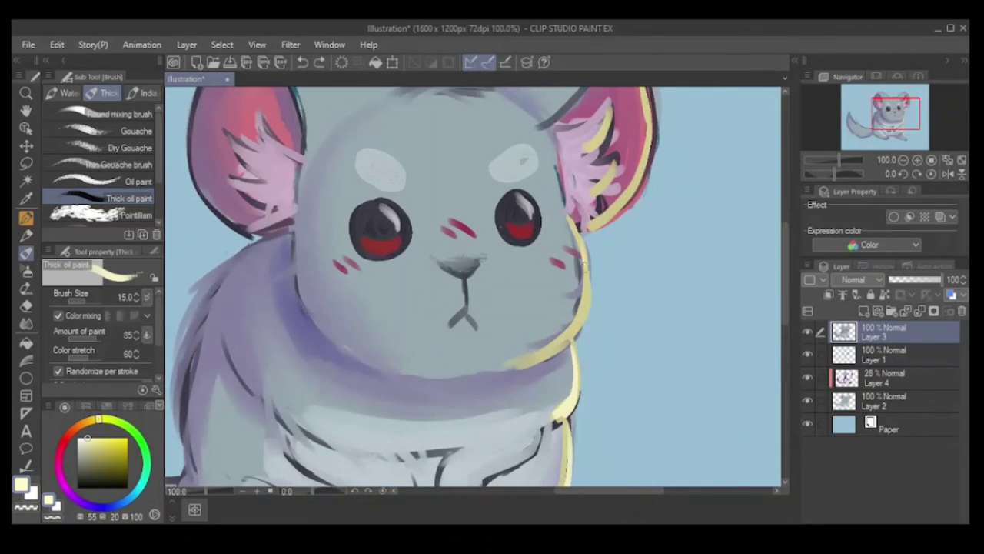
scroll(546, 330, down, 3)
scroll(594, 133, up, 5)
mouse_move(593, 133)
mouse_down()
mouse_move(561, 392)
mouse_move(555, 385)
mouse_up()
drag(592, 305, 564, 346)
scroll(566, 345, down, 10)
scroll(517, 369, up, 9)
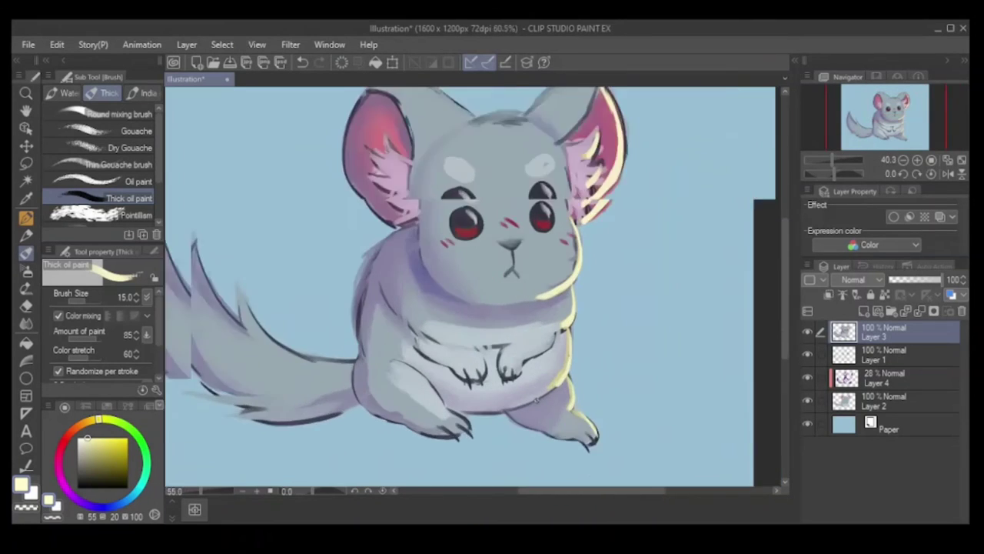
Add light yellow highlights along both front paws and the upper edge of the left hind leg
drag(604, 268, 528, 349)
scroll(427, 301, down, 5)
scroll(492, 323, up, 5)
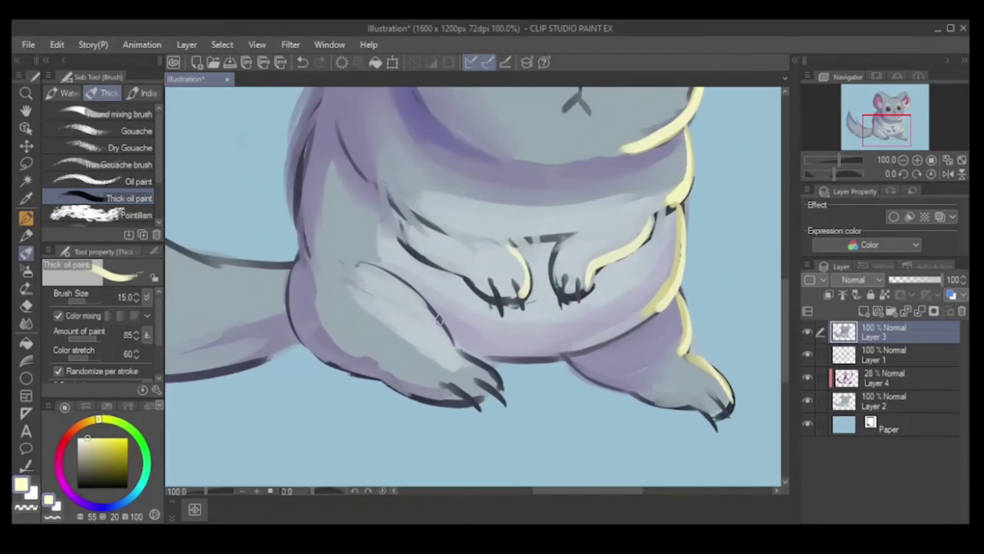
scroll(469, 362, down, 5)
scroll(507, 194, down, 2)
Try a small light yellow highlight in each eye
scroll(503, 215, up, 11)
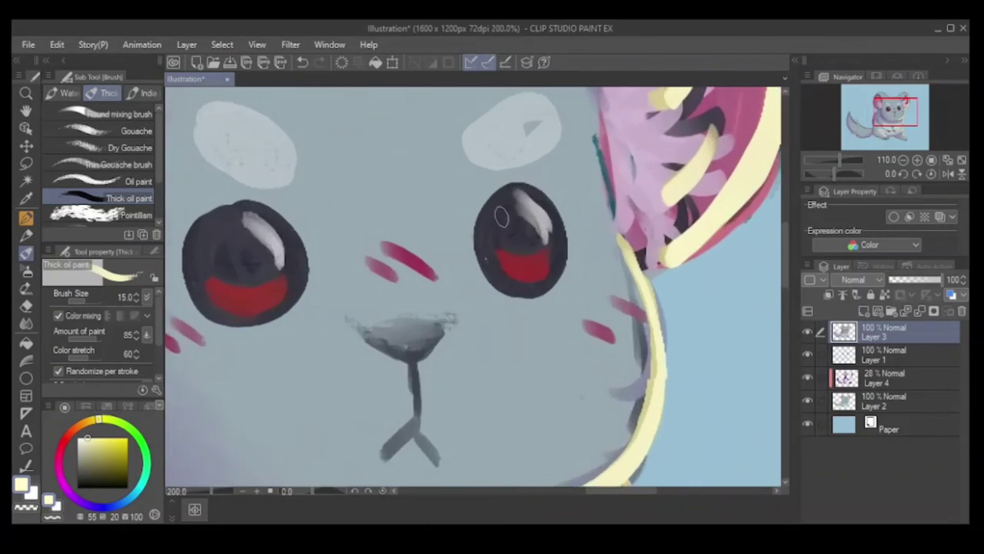
drag(501, 240, 509, 256)
scroll(615, 205, down, 4)
scroll(347, 235, up, 2)
drag(349, 235, 358, 248)
scroll(428, 221, down, 7)
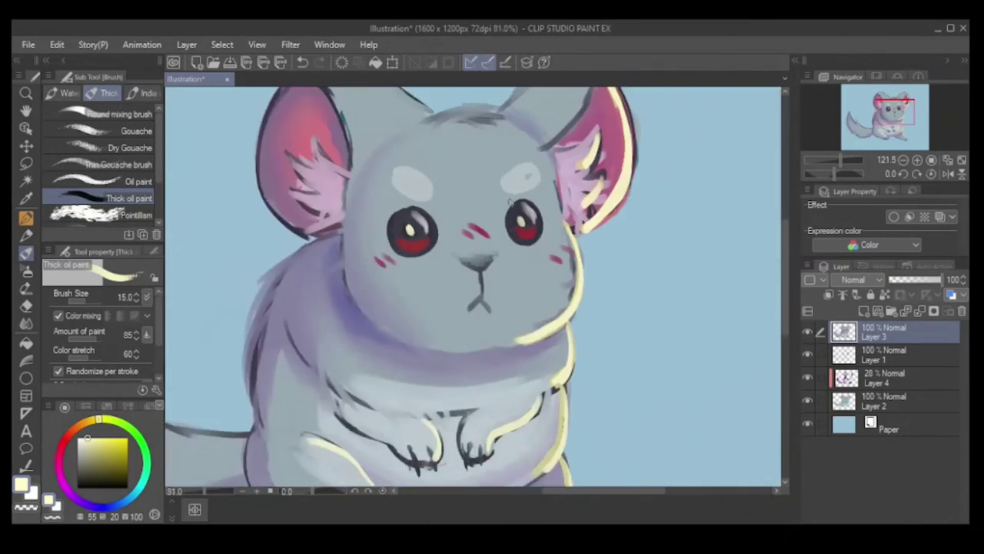
scroll(450, 219, up, 5)
key(ctrl+z)
key(ctrl+z)
Draw a small black breath puff with short motion lines beside the right cheek
scroll(530, 213, down, 6)
scroll(592, 246, up, 5)
key(x)
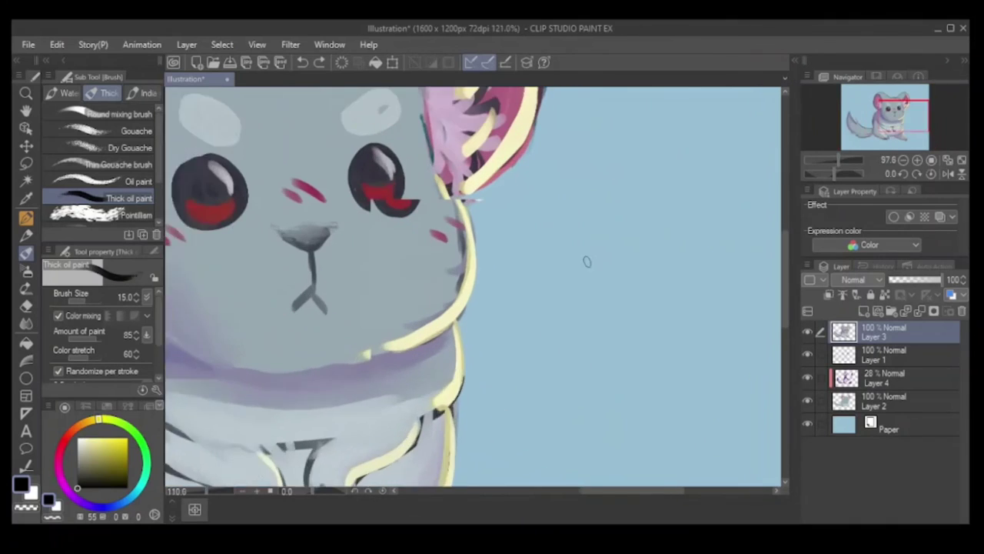
drag(470, 269, 525, 292)
drag(465, 315, 489, 354)
drag(529, 248, 540, 311)
mouse_move(538, 316)
mouse_down()
mouse_move(550, 348)
mouse_move(523, 362)
mouse_up()
drag(465, 370, 501, 393)
scroll(496, 369, down, 5)
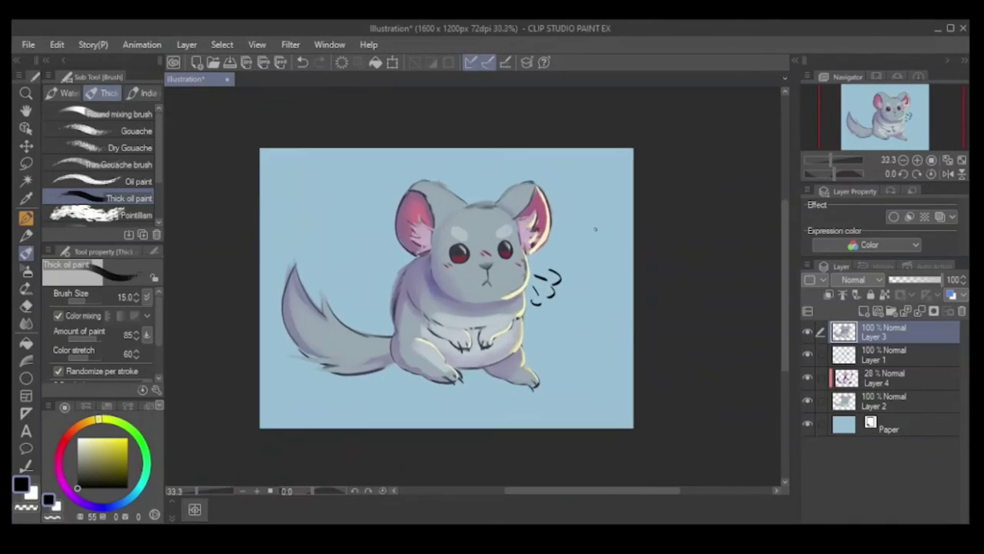
Draw three outlined hearts around the character in bright red with hue 358, saturation 100 and value 100
scroll(550, 227, up, 2)
scroll(529, 254, up, 2)
click(64, 441)
click(127, 438)
drag(278, 219, 264, 224)
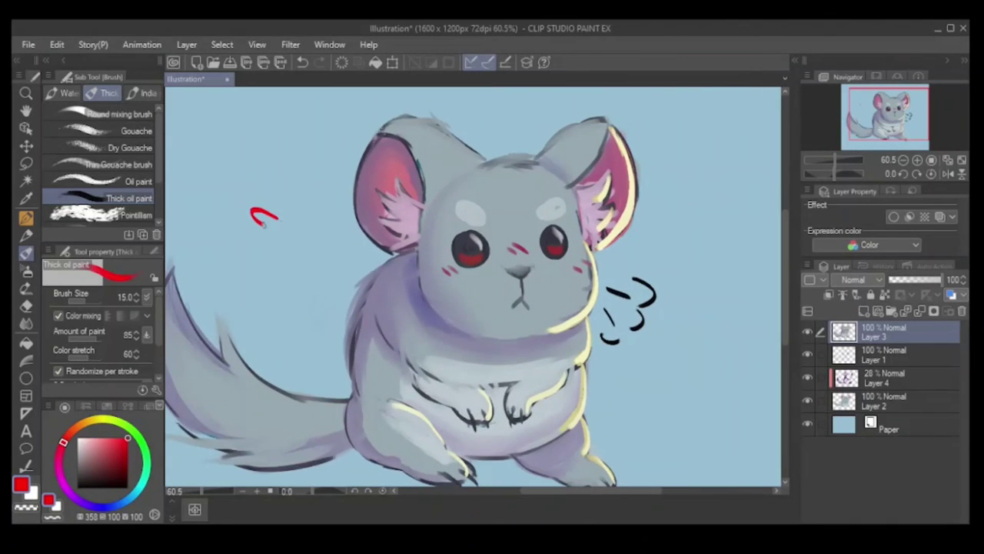
scroll(605, 245, down, 5)
Add a new layer on top and set up the Felt pen marker with black as the drawing colour
click(863, 311)
click(26, 235)
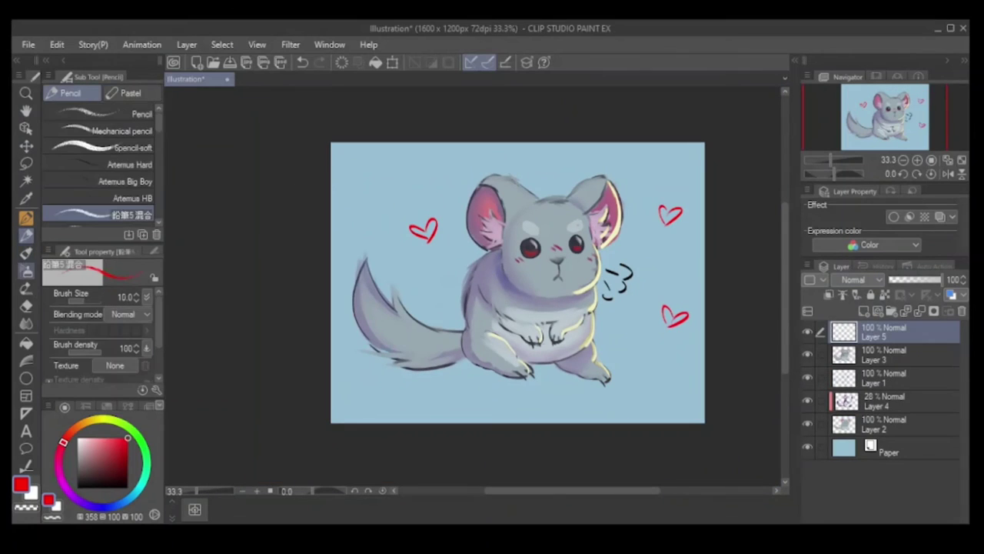
click(26, 218)
scroll(100, 159, down, 5)
click(133, 93)
click(107, 131)
drag(359, 186, 386, 202)
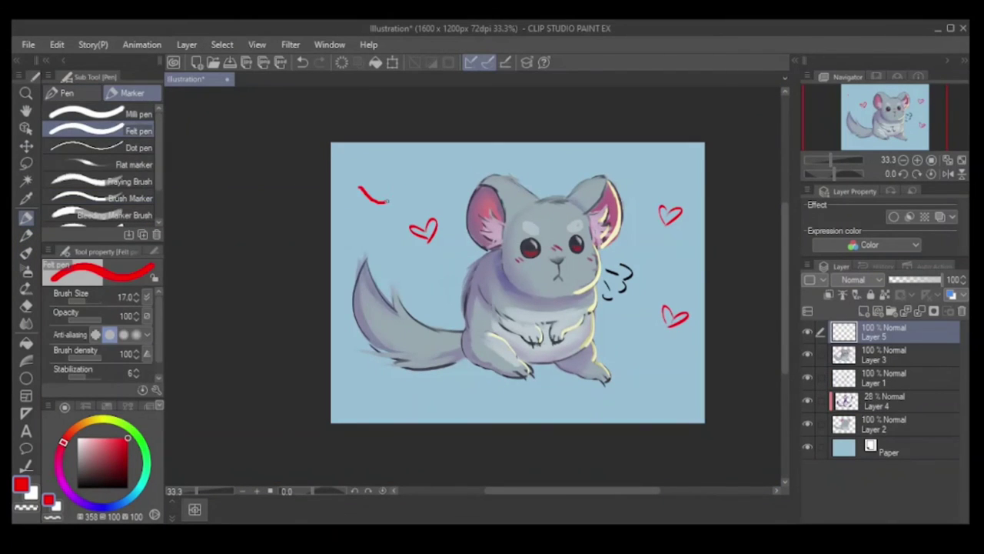
scroll(342, 175, up, 1)
key(ctrl+z)
click(77, 488)
Hand-letter the artist's name in black across the canvas's upper left corner with the Felt pen at size 12
scroll(237, 232, up, 5)
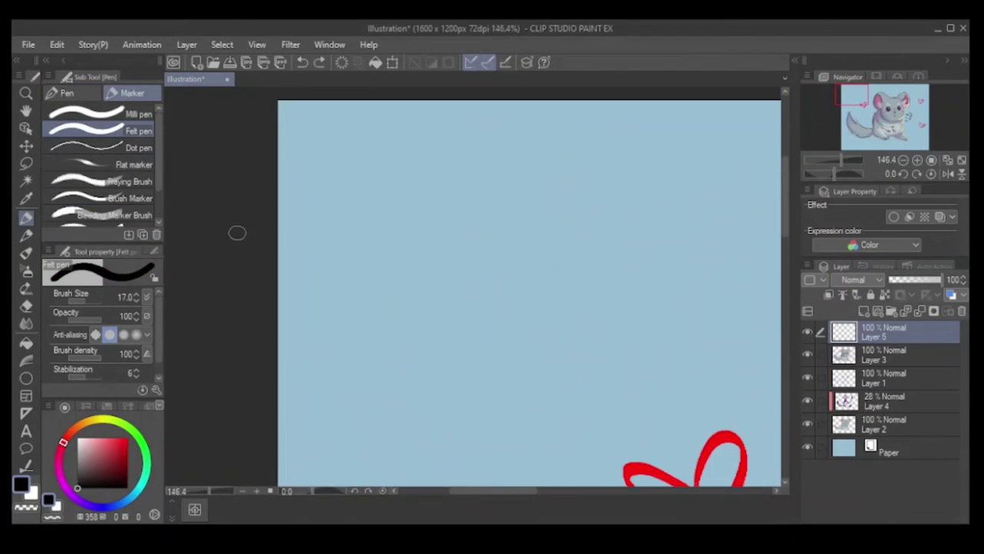
mouse_move(292, 138)
mouse_down()
mouse_move(343, 154)
mouse_move(395, 147)
mouse_move(594, 170)
mouse_move(627, 130)
mouse_move(682, 165)
mouse_up()
drag(540, 439, 390, 439)
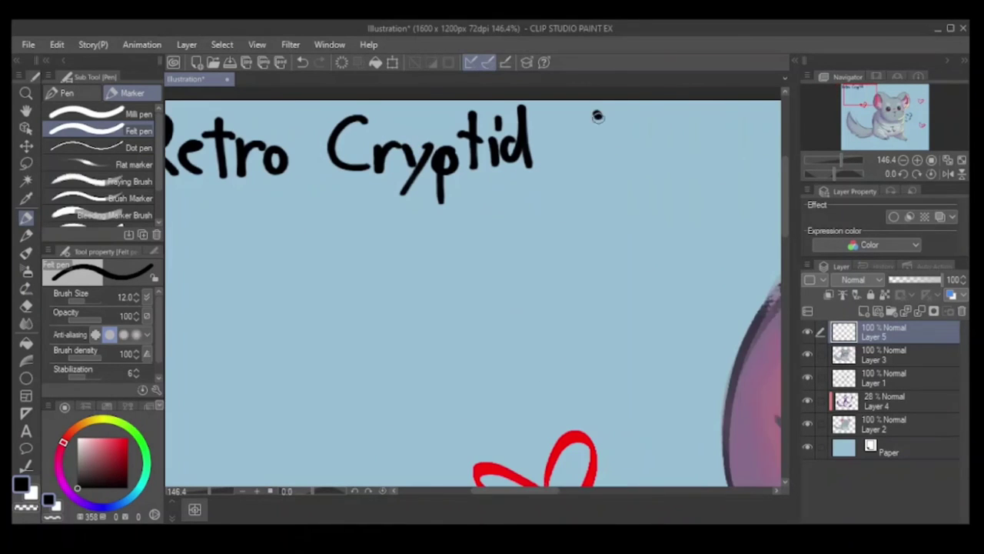
mouse_move(596, 112)
mouse_down()
mouse_move(646, 127)
mouse_move(673, 176)
mouse_up()
drag(656, 138, 710, 135)
drag(687, 100, 691, 174)
drag(706, 144, 721, 173)
drag(738, 142, 690, 215)
scroll(651, 124, down, 7)
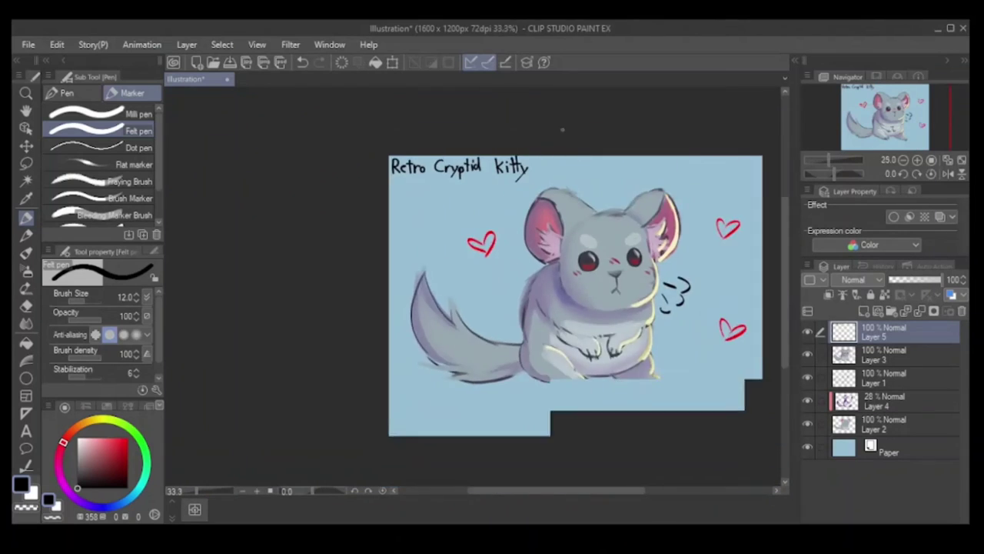
Scale the lettered name down slightly and position it in the canvas's upper left corner
scroll(480, 155, up, 4)
click(392, 62)
drag(408, 189, 408, 198)
drag(571, 167, 525, 175)
drag(431, 201, 425, 196)
click(363, 240)
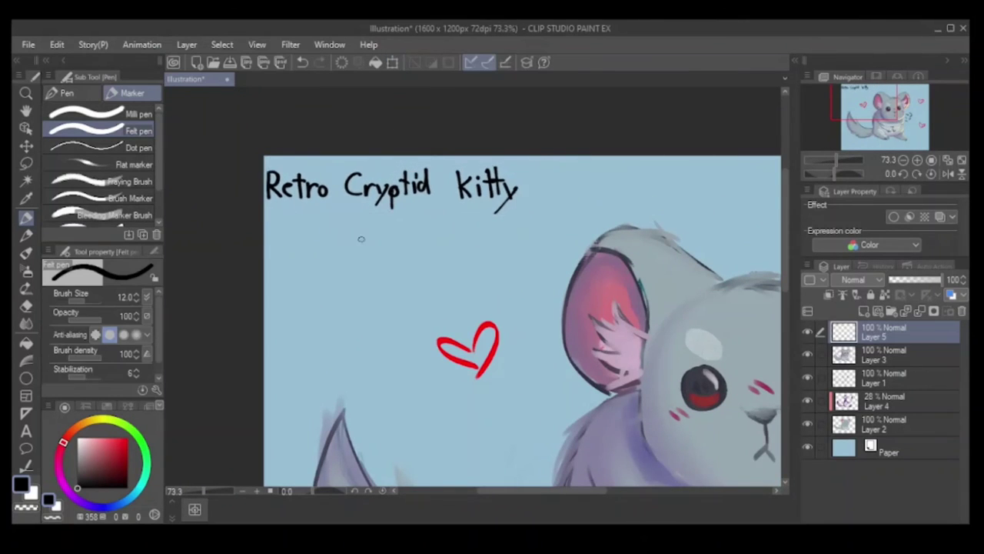
Write the date 12-29-21 in black below the artist's name
scroll(358, 233, down, 5)
scroll(307, 213, up, 5)
scroll(269, 203, up, 4)
mouse_move(283, 209)
mouse_down()
mouse_move(283, 285)
mouse_move(342, 273)
mouse_up()
drag(340, 238, 365, 242)
drag(377, 216, 419, 273)
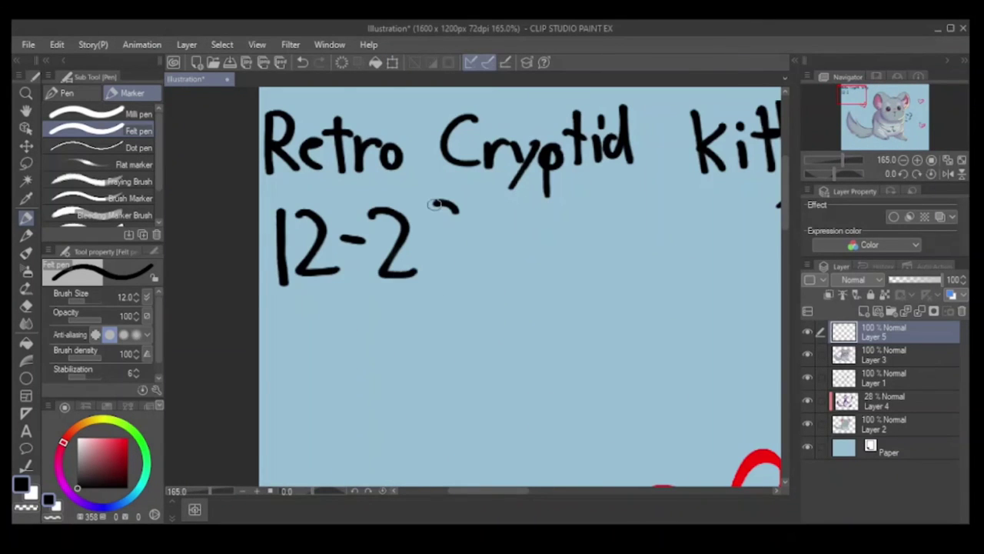
drag(453, 203, 460, 291)
drag(483, 246, 518, 258)
drag(532, 217, 582, 283)
mouse_move(600, 200)
mouse_down()
mouse_move(602, 271)
mouse_move(579, 219)
mouse_up()
scroll(385, 192, down, 7)
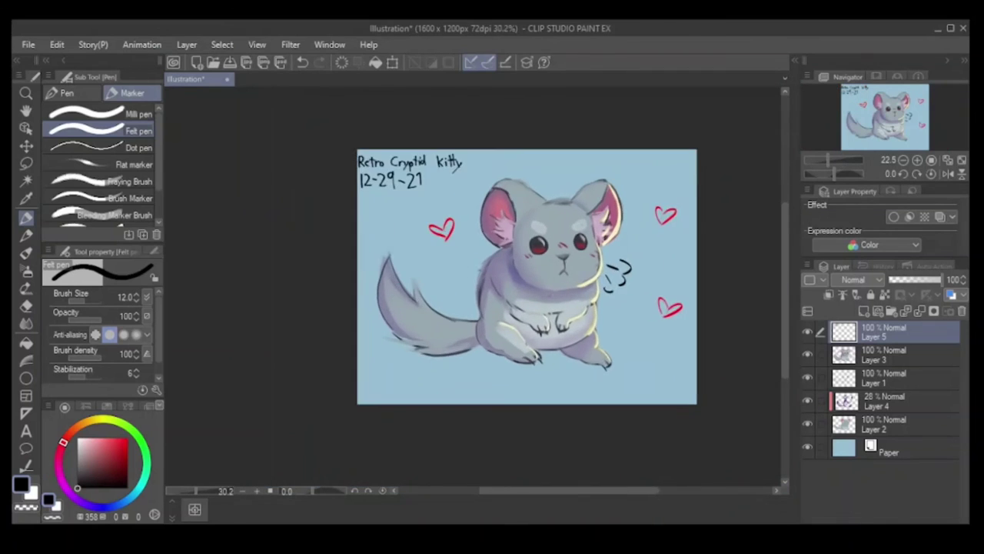
Sign the drawing with the artist's initials in black just above the base of the tail
scroll(439, 295, up, 6)
scroll(439, 294, up, 3)
drag(325, 230, 308, 304)
mouse_move(322, 237)
mouse_down()
mouse_move(339, 255)
mouse_move(349, 305)
mouse_up()
drag(387, 260, 389, 300)
drag(442, 232, 441, 309)
drag(458, 269, 473, 309)
scroll(358, 309, down, 9)
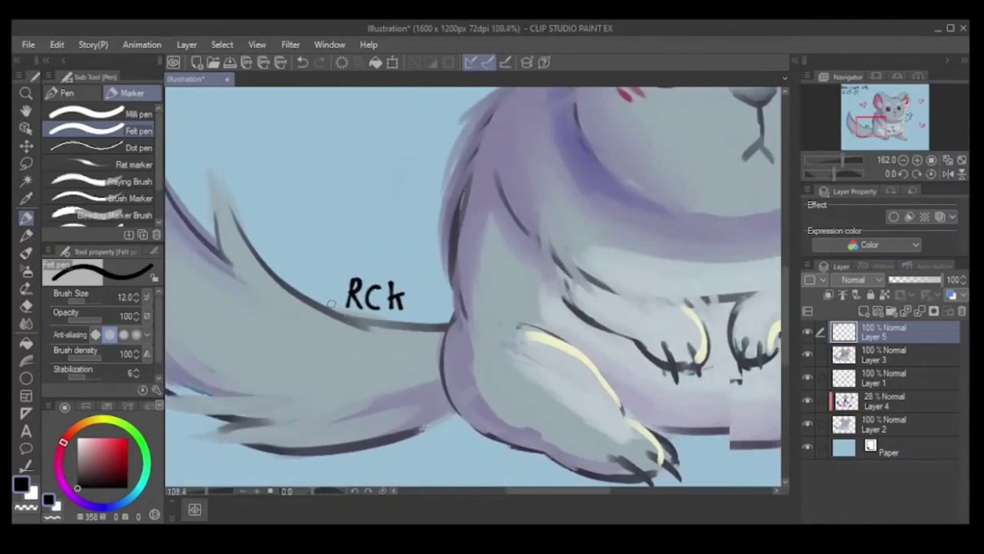
Write the title Chinchilla with short underline strokes in the canvas's upper right corner
scroll(575, 187, up, 2)
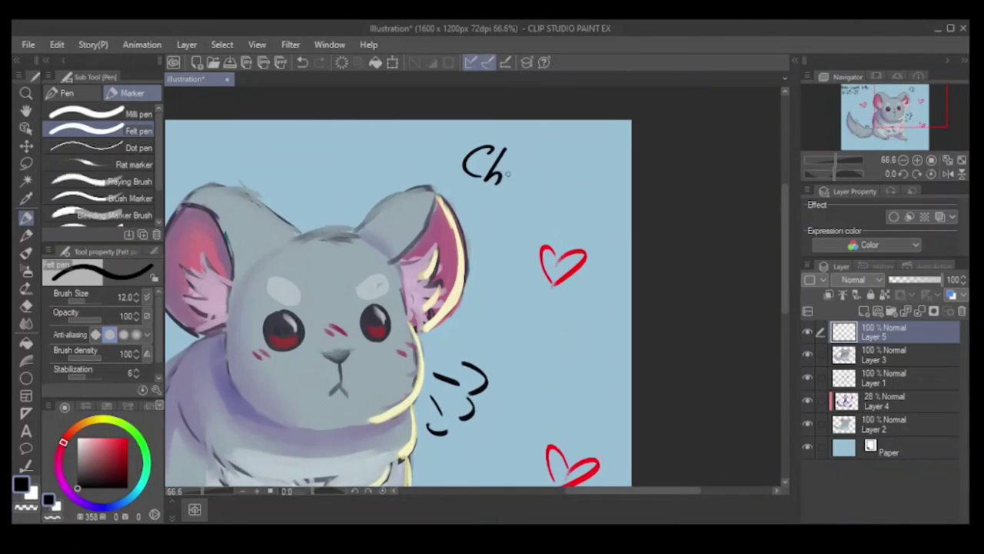
drag(497, 212, 518, 233)
scroll(515, 235, down, 2)
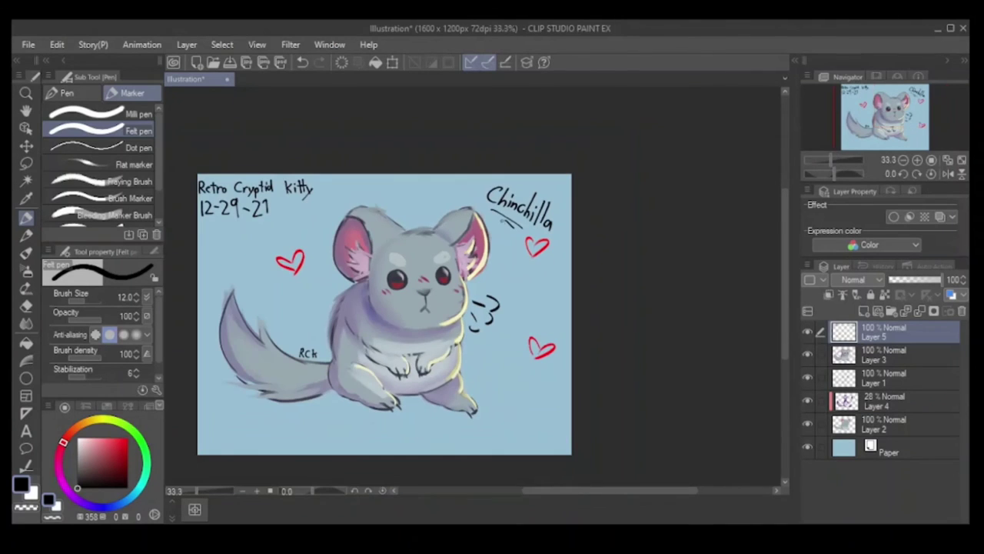